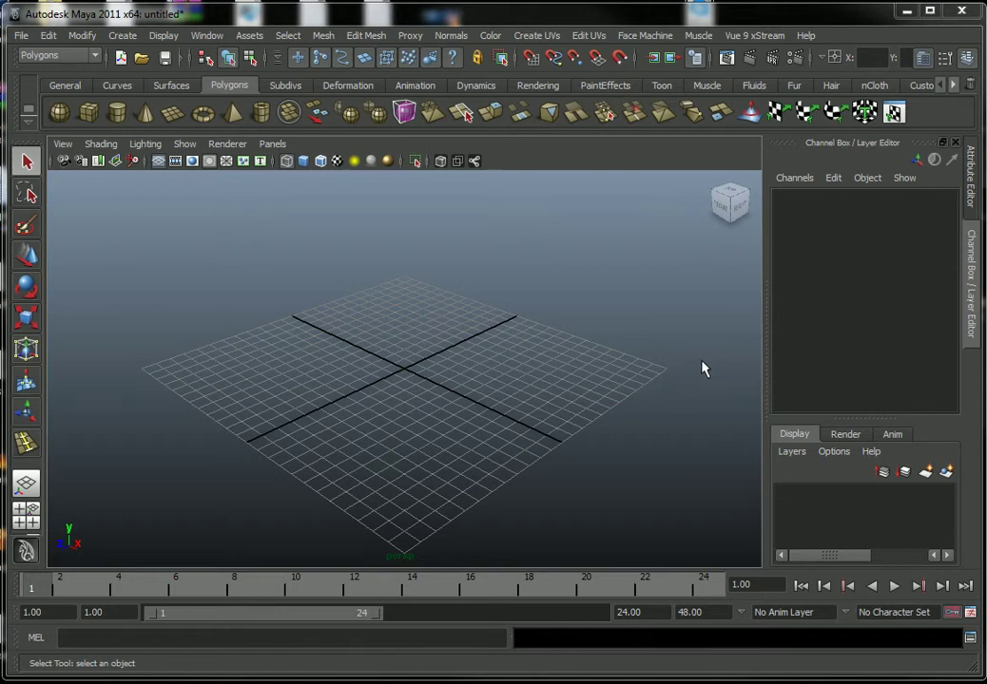
# - Open the shader editor, move it aside, then close it
pyautogui.press('space')
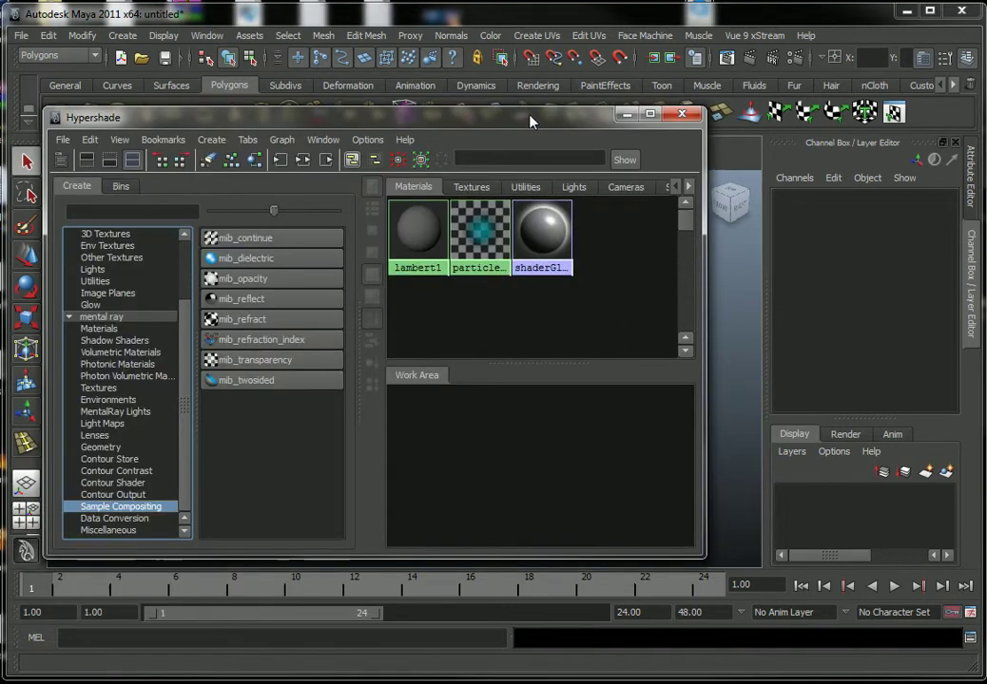
pyautogui.moveTo(528, 121); pyautogui.dragTo(602, 108)
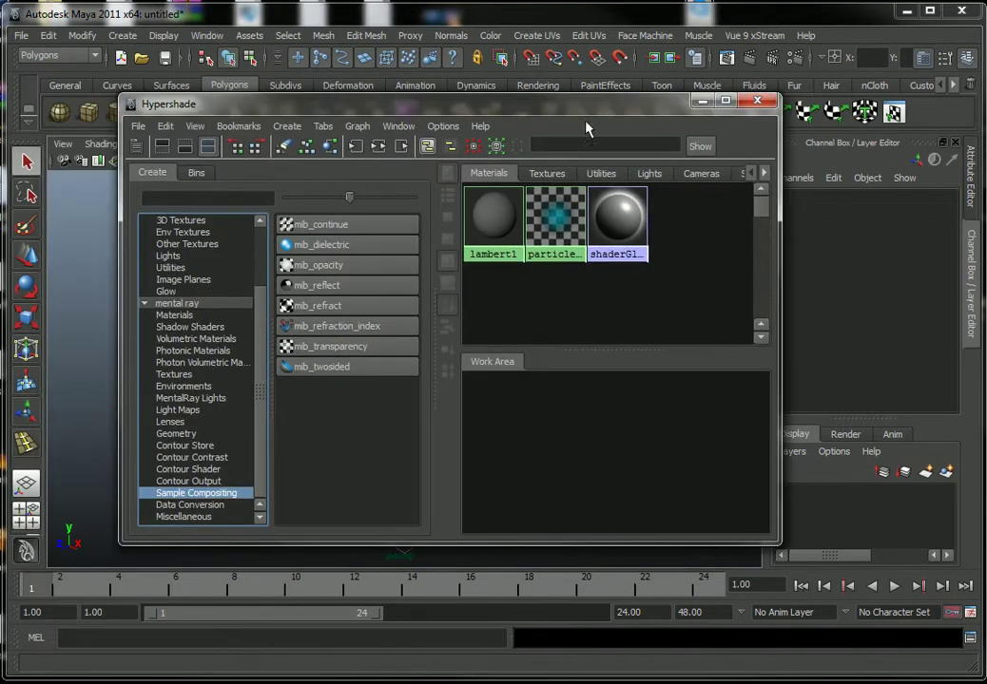
pyautogui.click(756, 99)
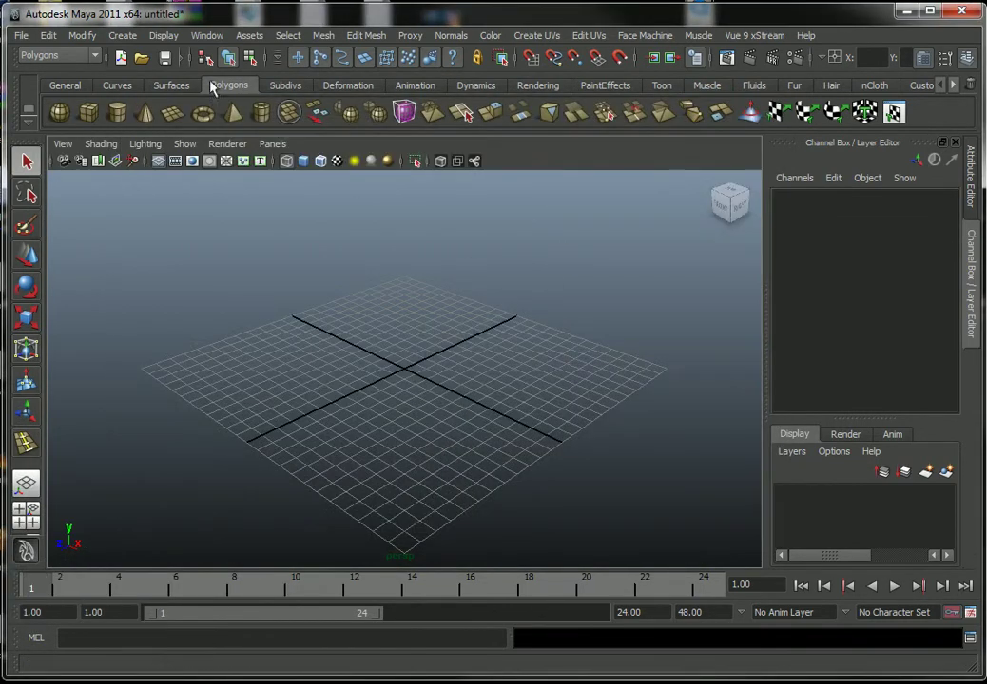
# - Create a polygon plane, scale it uniformly to 17.029 and render a test frame
pyautogui.click(122, 35)
pyautogui.moveTo(161, 78)
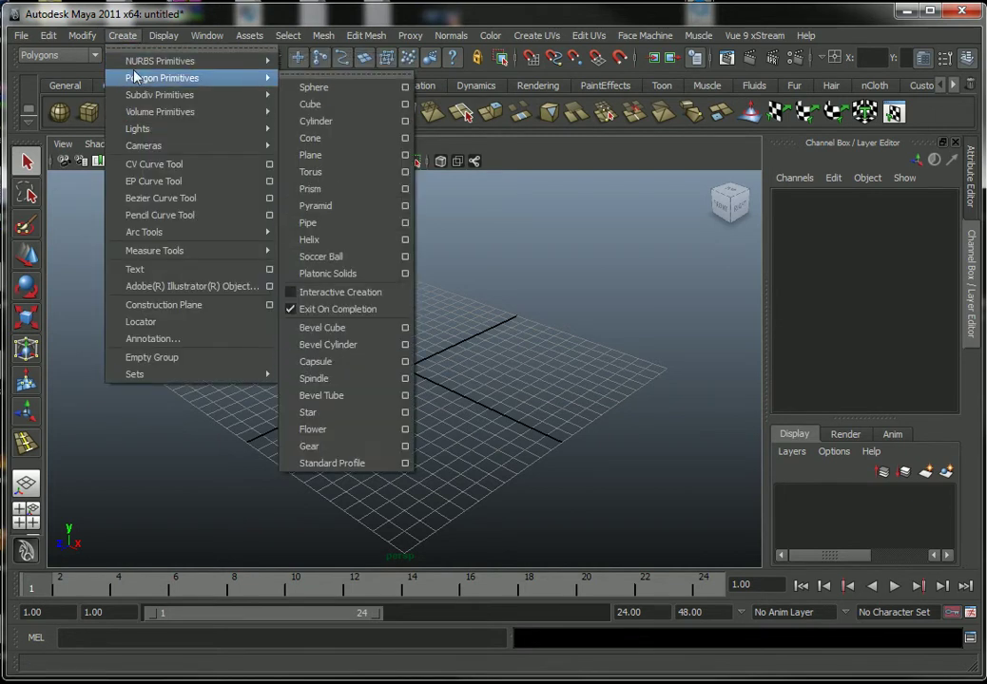
pyautogui.click(323, 155)
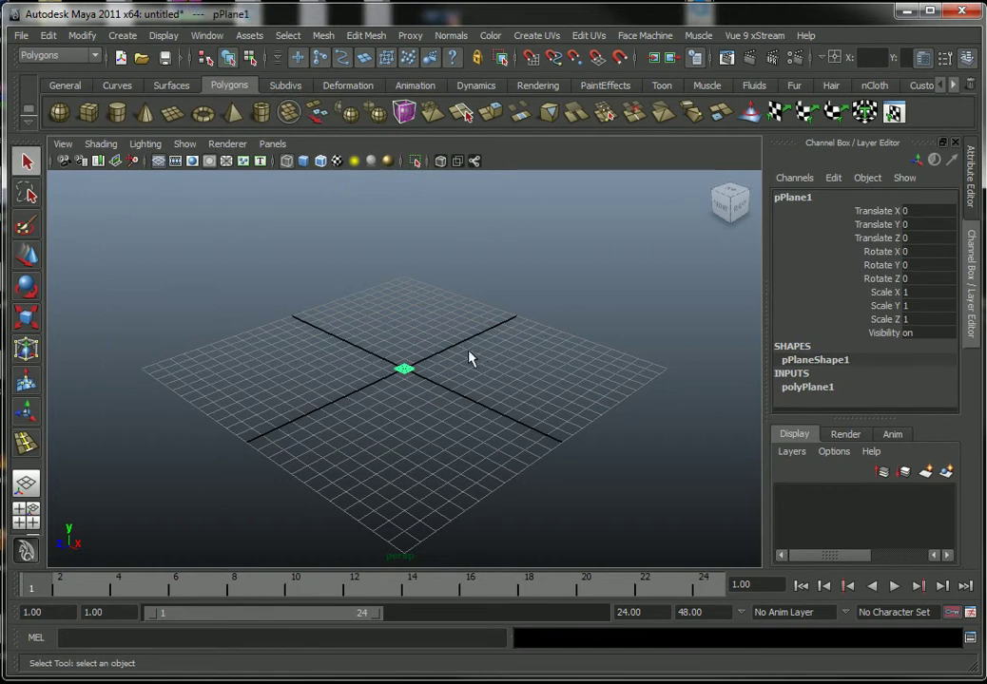
pyautogui.press('r')
pyautogui.moveTo(407, 371)
pyautogui.mouseDown()
pyautogui.moveTo(579, 420)
pyautogui.moveTo(432, 397)
pyautogui.mouseUp()
pyautogui.press('w')
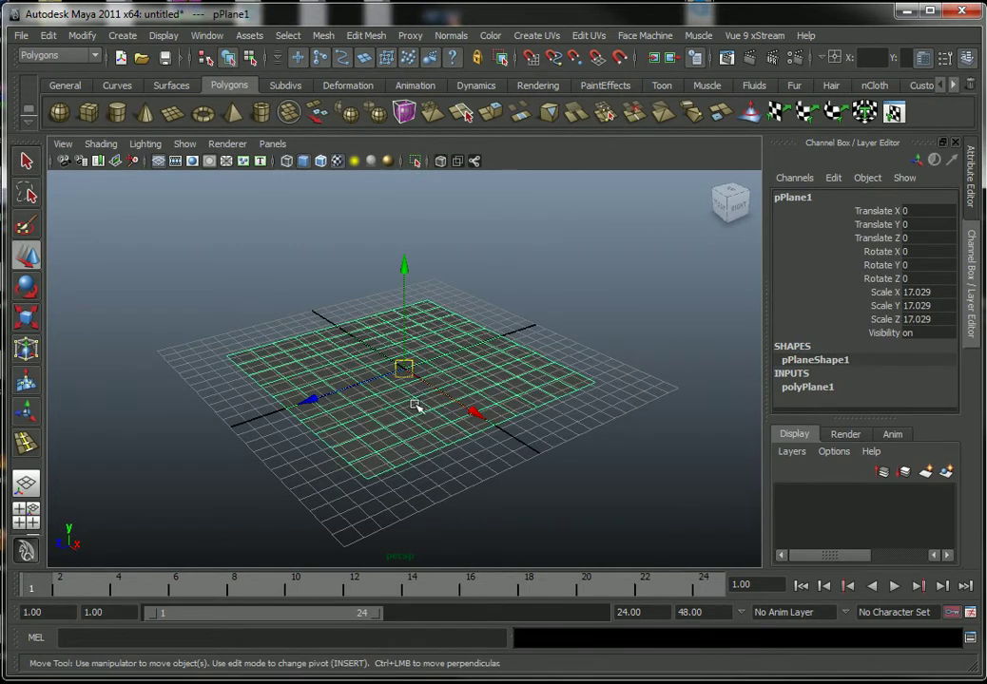
pyautogui.keyDown('alt'); pyautogui.moveTo(411, 385); pyautogui.dragTo(535, 398, button='right'); pyautogui.keyUp('alt')
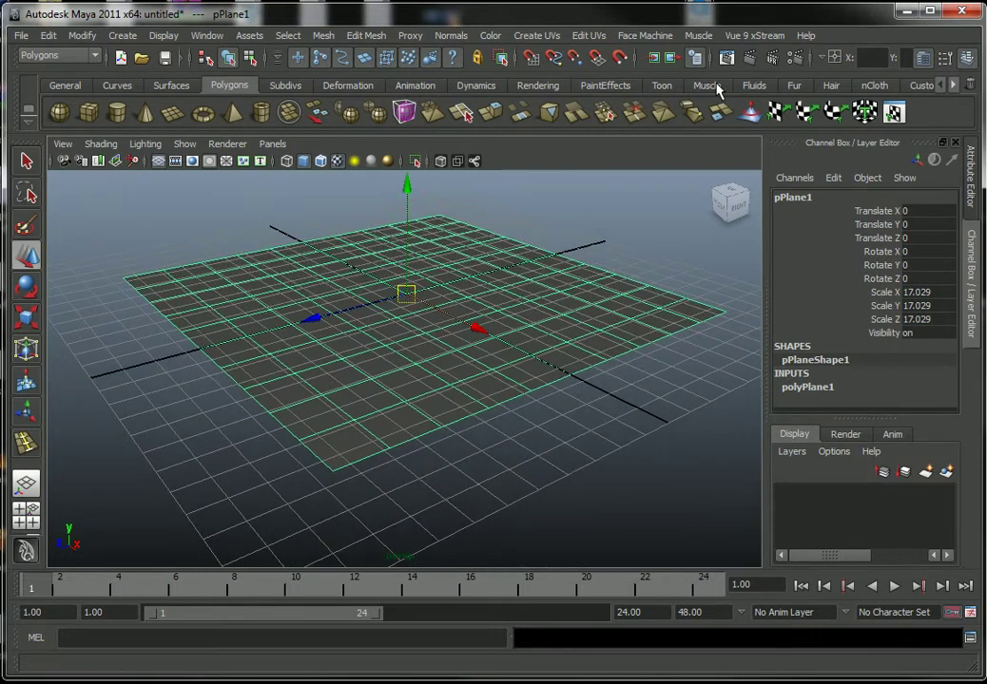
pyautogui.click(726, 57)
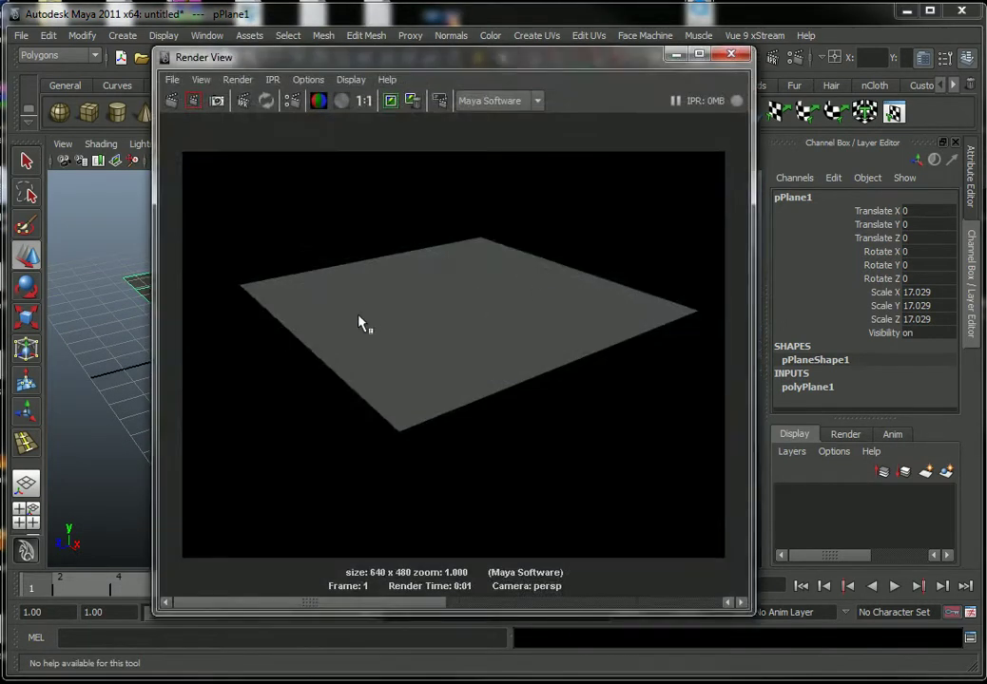
pyautogui.click(730, 55)
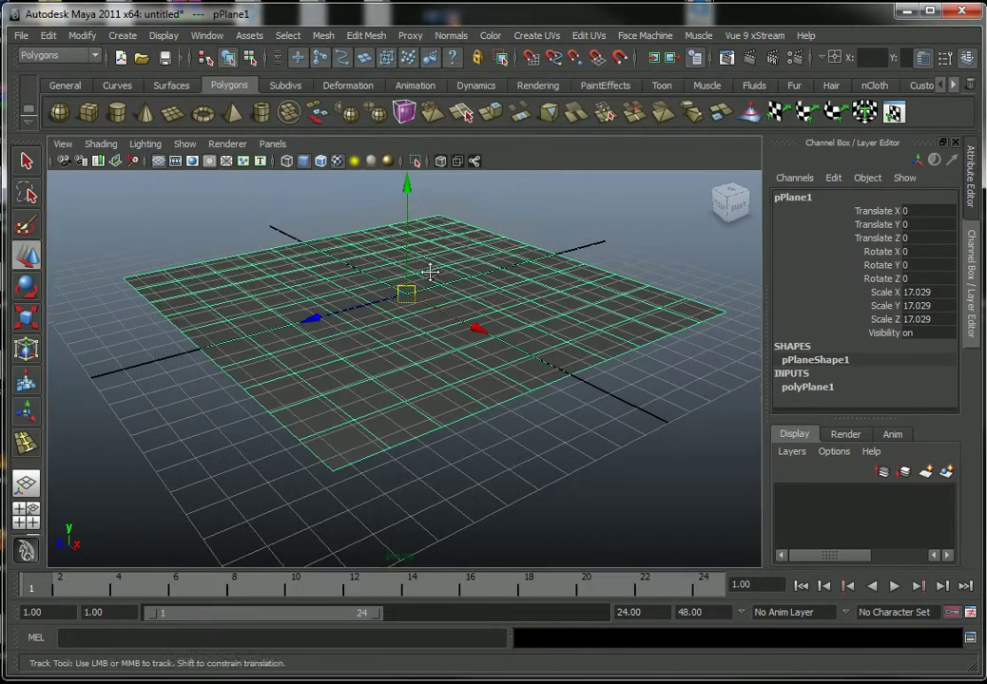
# - Angle the view onto the plane and bring up its Assign New Material choices
pyautogui.moveTo(447, 348)
pyautogui.keyDown('alt'); pyautogui.mouseDown()
pyautogui.moveTo(520, 364)
pyautogui.moveTo(419, 329)
pyautogui.mouseUp(); pyautogui.keyUp('alt')
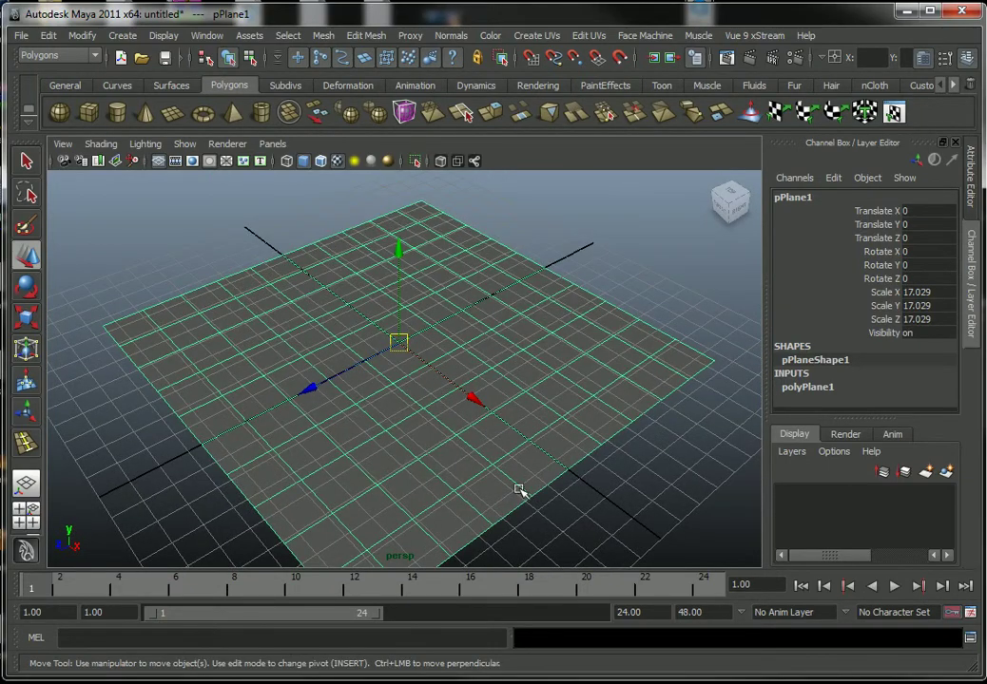
pyautogui.moveTo(529, 412)
pyautogui.keyDown('alt'); pyautogui.mouseDown()
pyautogui.moveTo(483, 239)
pyautogui.moveTo(528, 368)
pyautogui.moveTo(533, 360)
pyautogui.mouseUp(); pyautogui.keyUp('alt')
pyautogui.keyDown('alt'); pyautogui.moveTo(520, 359); pyautogui.dragTo(496, 302, button='middle'); pyautogui.keyUp('alt')
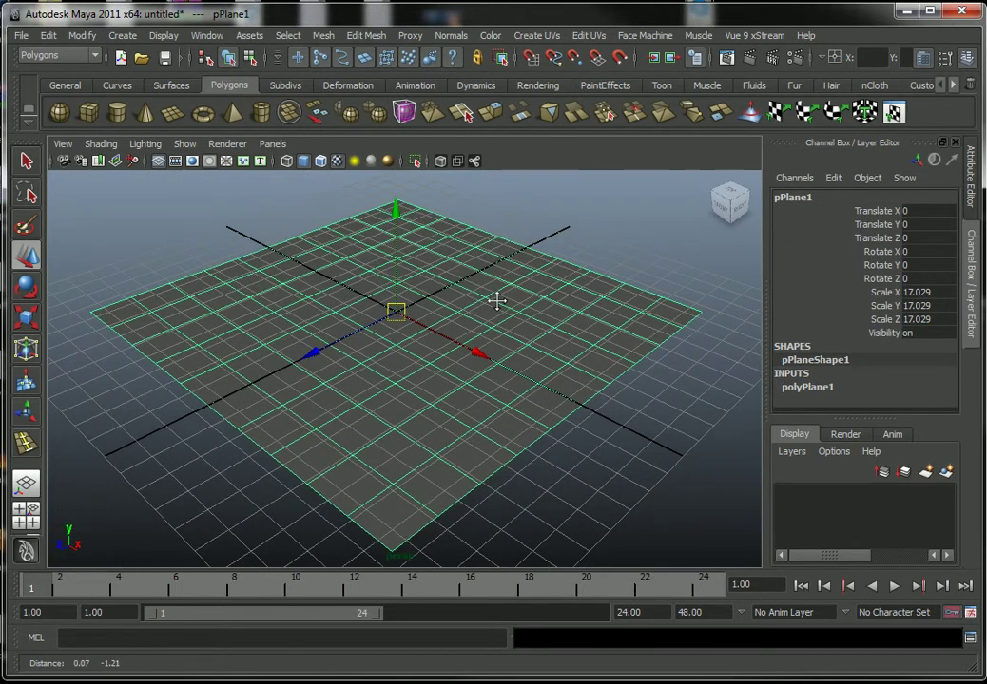
pyautogui.moveTo(496, 302); pyautogui.dragTo(495, 548, button='right')
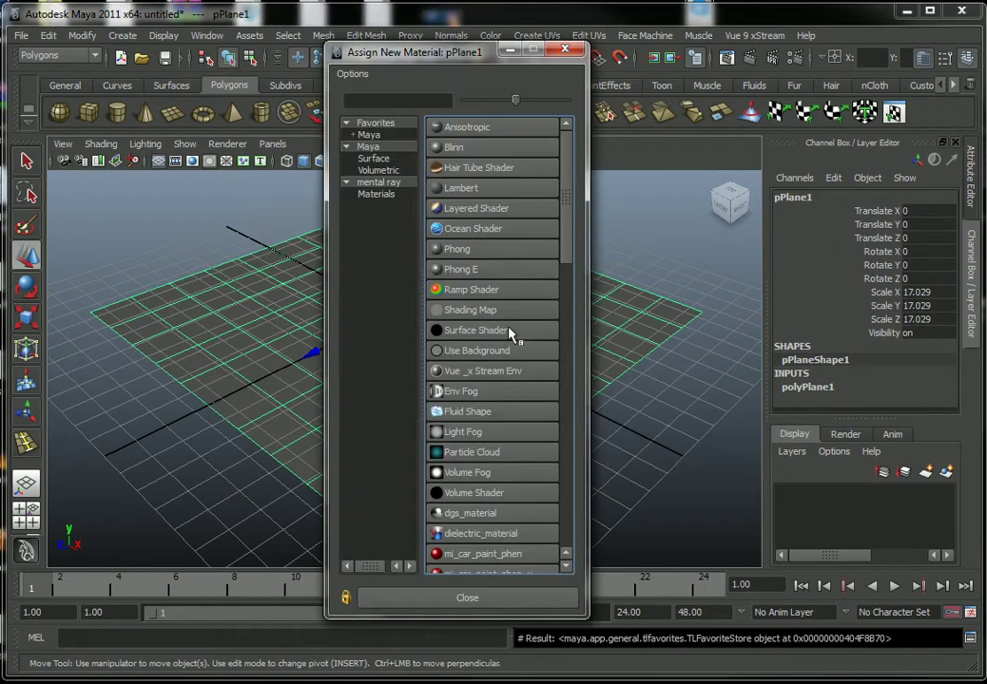
# - Assign a new Blinn material to the plane and set its colour to red
pyautogui.click(455, 148)
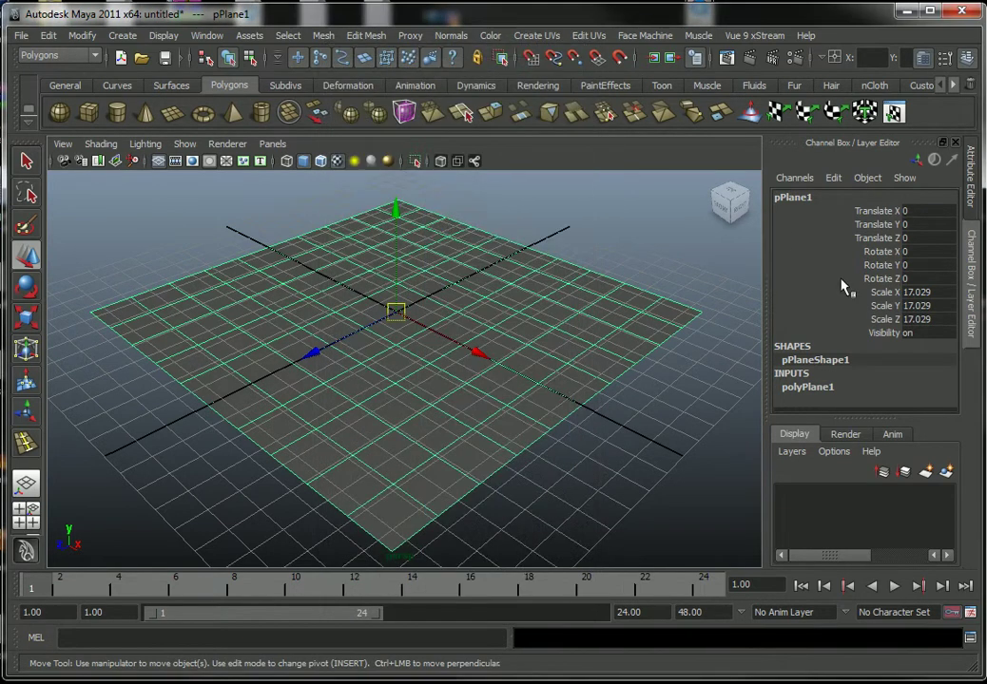
pyautogui.moveTo(813, 393); pyautogui.dragTo(831, 391)
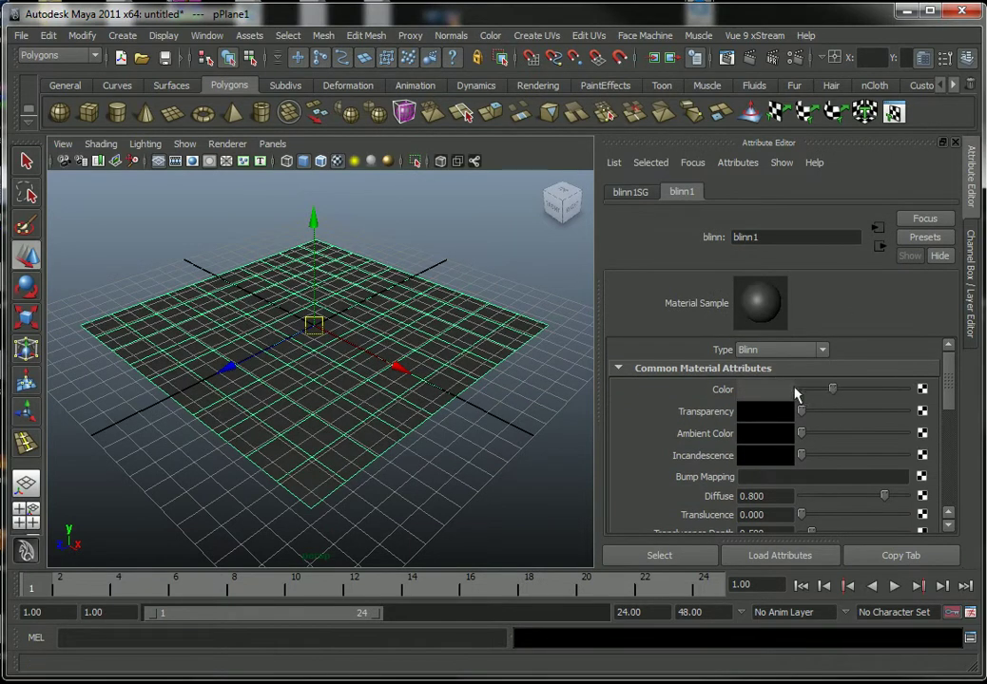
pyautogui.click(779, 390)
pyautogui.click(719, 345)
pyautogui.moveTo(414, 335)
pyautogui.keyDown('alt'); pyautogui.mouseDown()
pyautogui.moveTo(414, 256)
pyautogui.moveTo(451, 370)
pyautogui.moveTo(460, 467)
pyautogui.moveTo(456, 365)
pyautogui.moveTo(475, 314)
pyautogui.mouseUp(); pyautogui.keyUp('alt')
pyautogui.hotkey('ctrl', 'a')
# - Render the red plane from two angles and close the render results
pyautogui.click(601, 57)
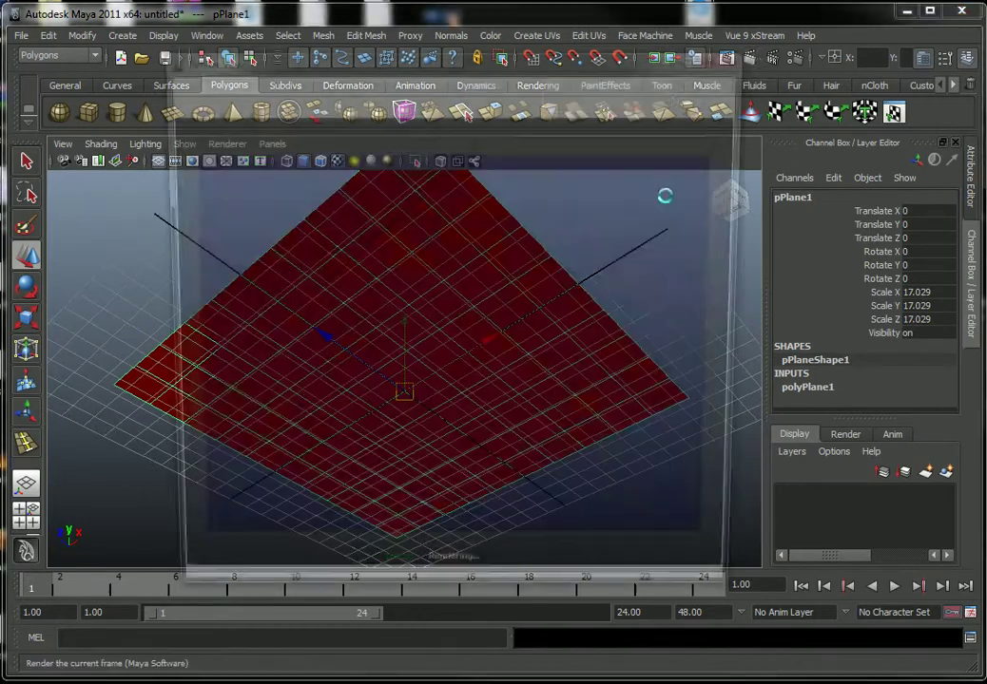
pyautogui.click(733, 57)
pyautogui.keyDown('alt'); pyautogui.moveTo(470, 348); pyautogui.dragTo(492, 422); pyautogui.keyUp('alt')
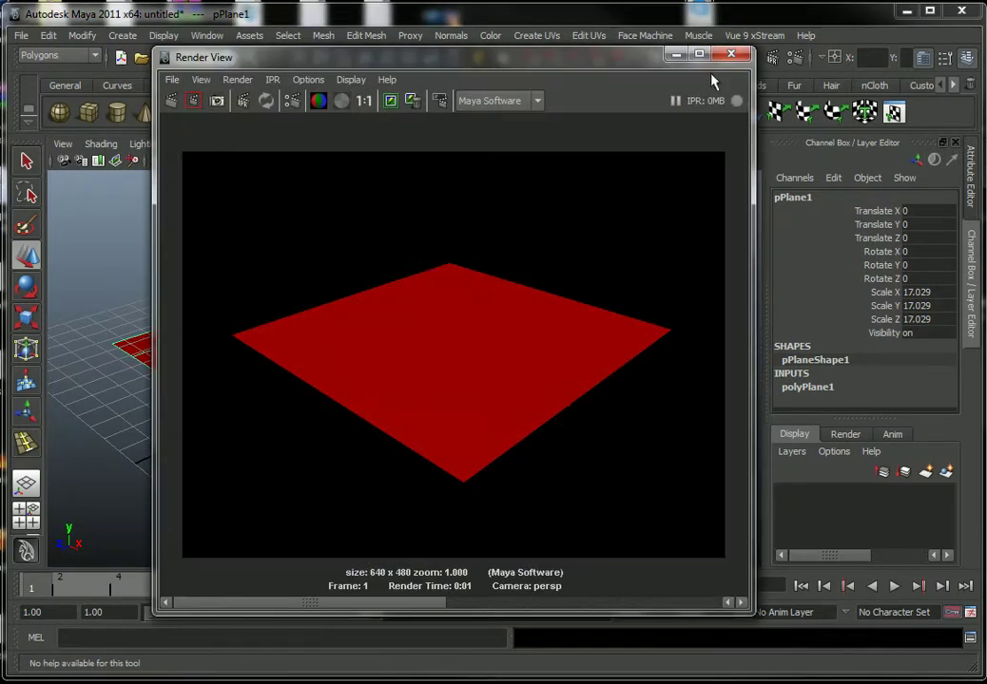
pyautogui.click(730, 55)
# - Drag lambert1 onto the plane and turn off X-Ray display
pyautogui.moveTo(505, 326)
pyautogui.keyDown('alt'); pyautogui.mouseDown()
pyautogui.moveTo(463, 299)
pyautogui.moveTo(478, 292)
pyautogui.moveTo(456, 358)
pyautogui.moveTo(450, 333)
pyautogui.moveTo(478, 331)
pyautogui.mouseUp(); pyautogui.keyUp('alt')
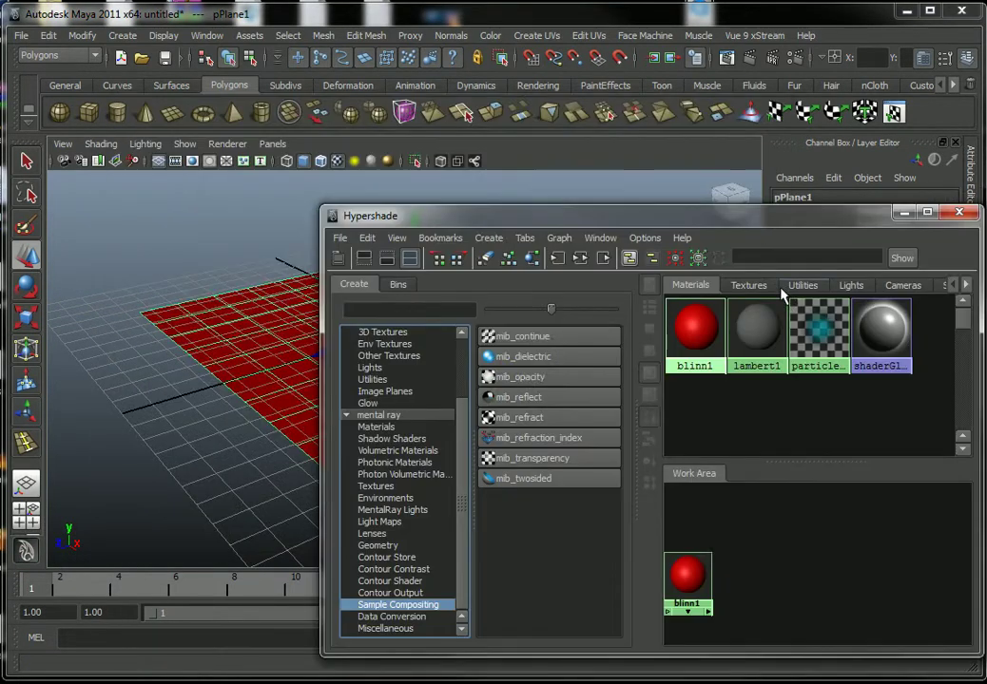
pyautogui.moveTo(756, 332)
pyautogui.mouseDown(button='middle')
pyautogui.moveTo(782, 326)
pyautogui.moveTo(288, 319)
pyautogui.moveTo(281, 304)
pyautogui.mouseUp(button='middle')
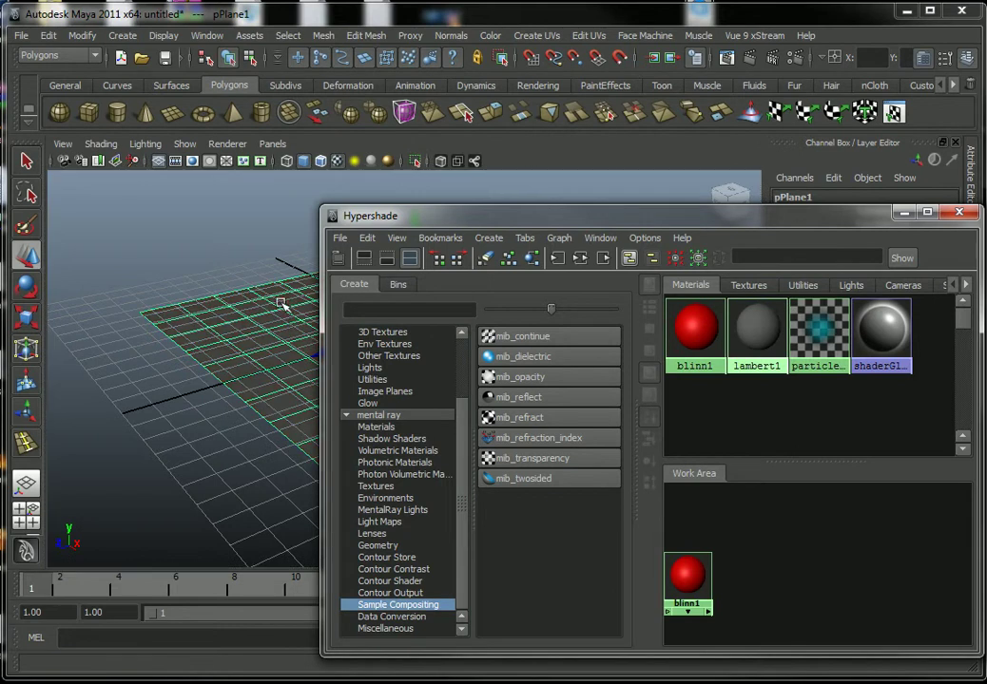
pyautogui.click(959, 212)
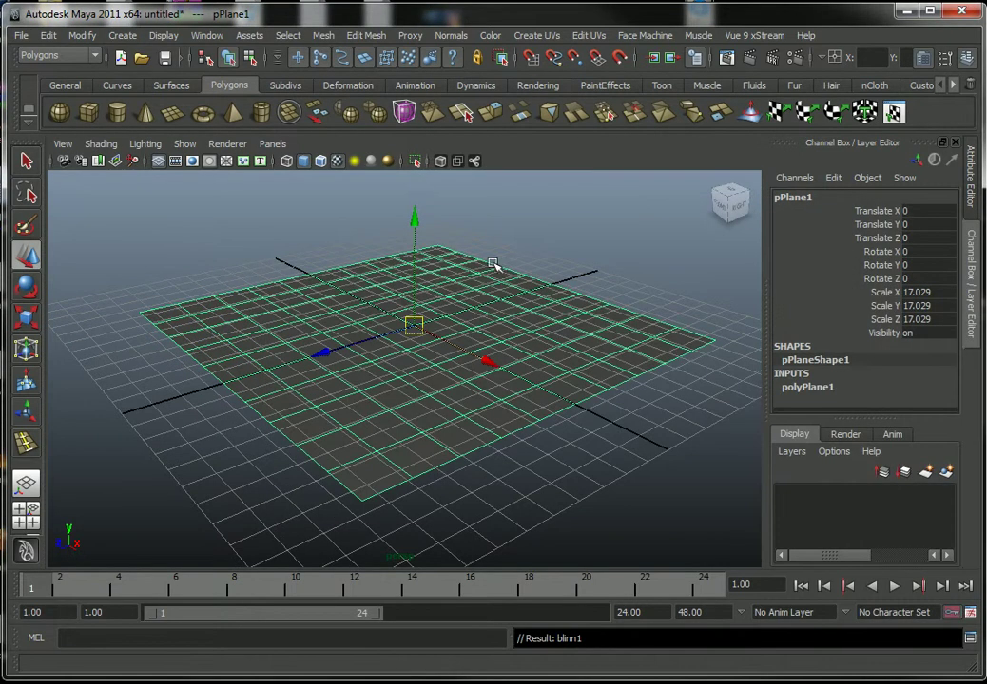
pyautogui.keyDown('alt'); pyautogui.moveTo(493, 264); pyautogui.dragTo(489, 304); pyautogui.keyUp('alt')
pyautogui.click(158, 162)
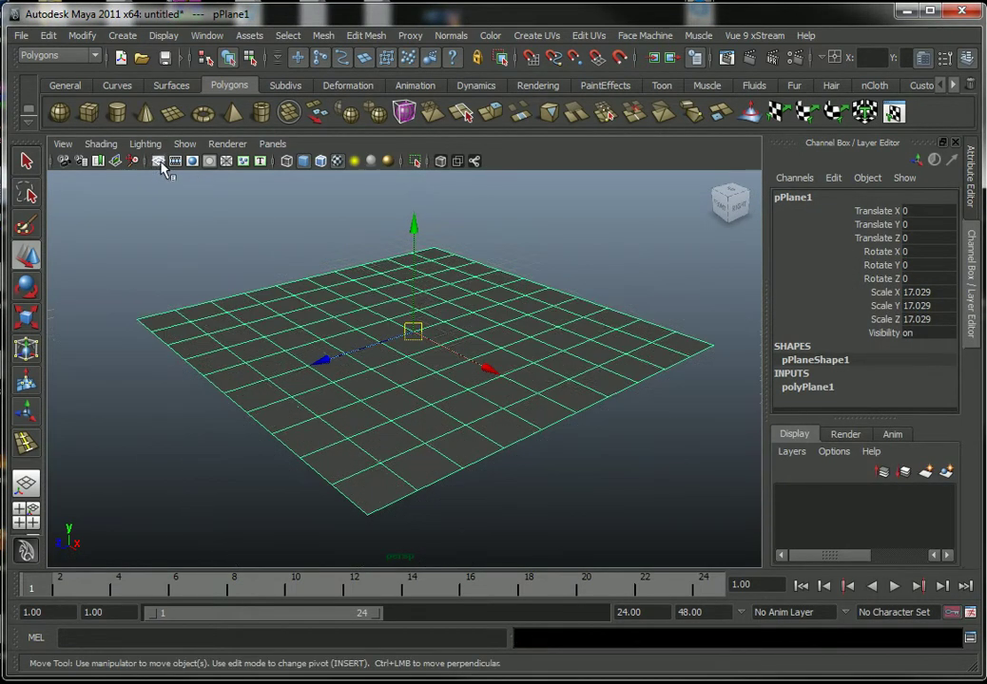
pyautogui.keyDown('alt'); pyautogui.moveTo(398, 276); pyautogui.dragTo(390, 278, button='middle'); pyautogui.keyUp('alt')
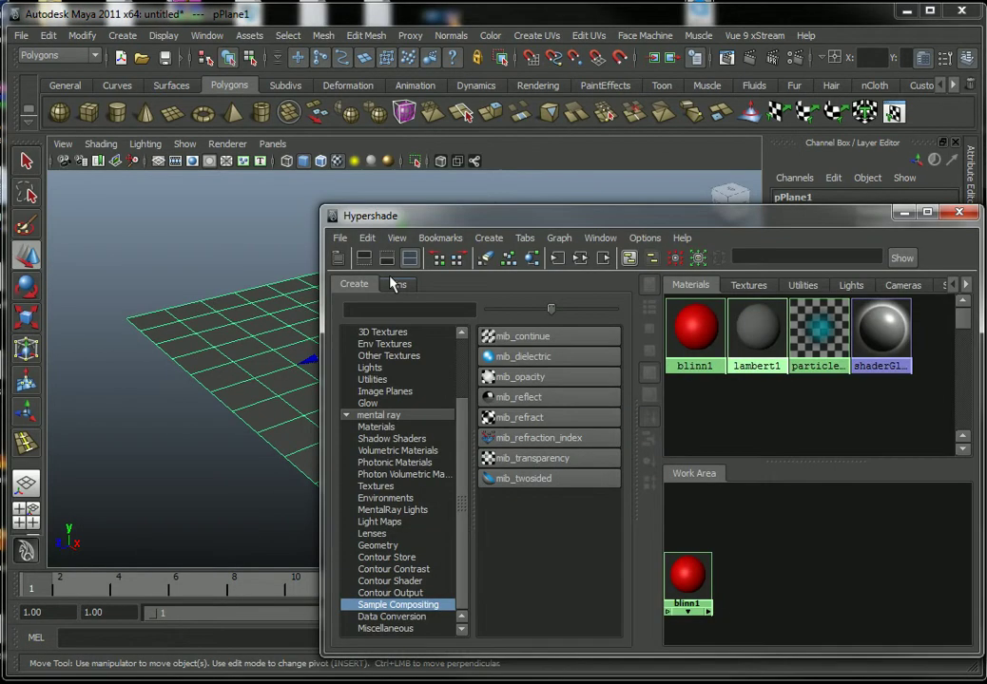
# - Rearrange the Hypershade window and show the standard Maya shader types
pyautogui.moveTo(437, 216); pyautogui.dragTo(236, 121)
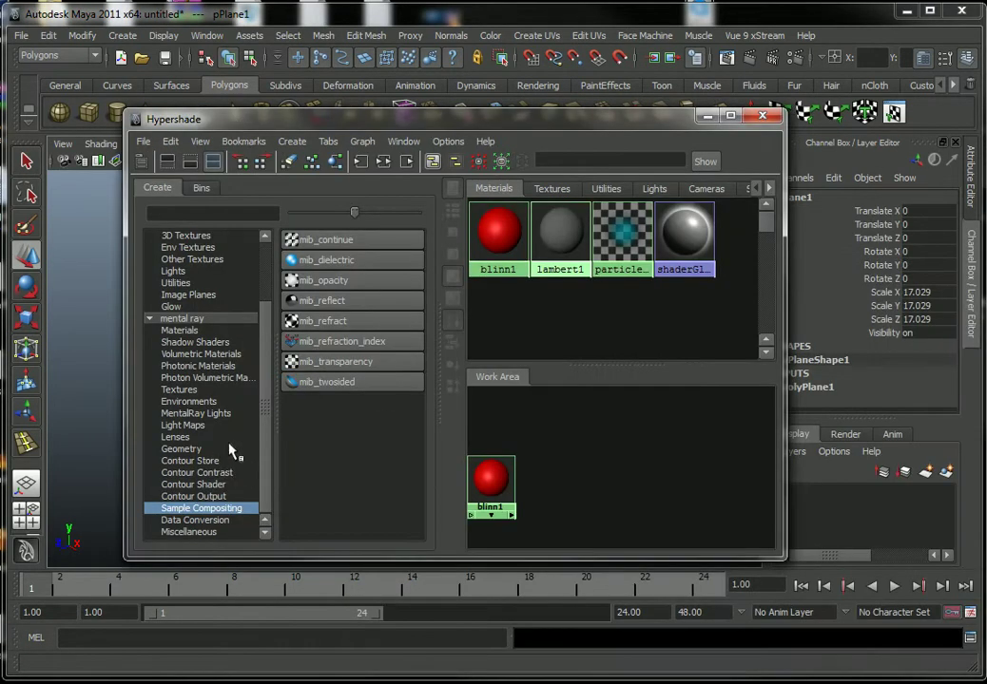
pyautogui.click(478, 284)
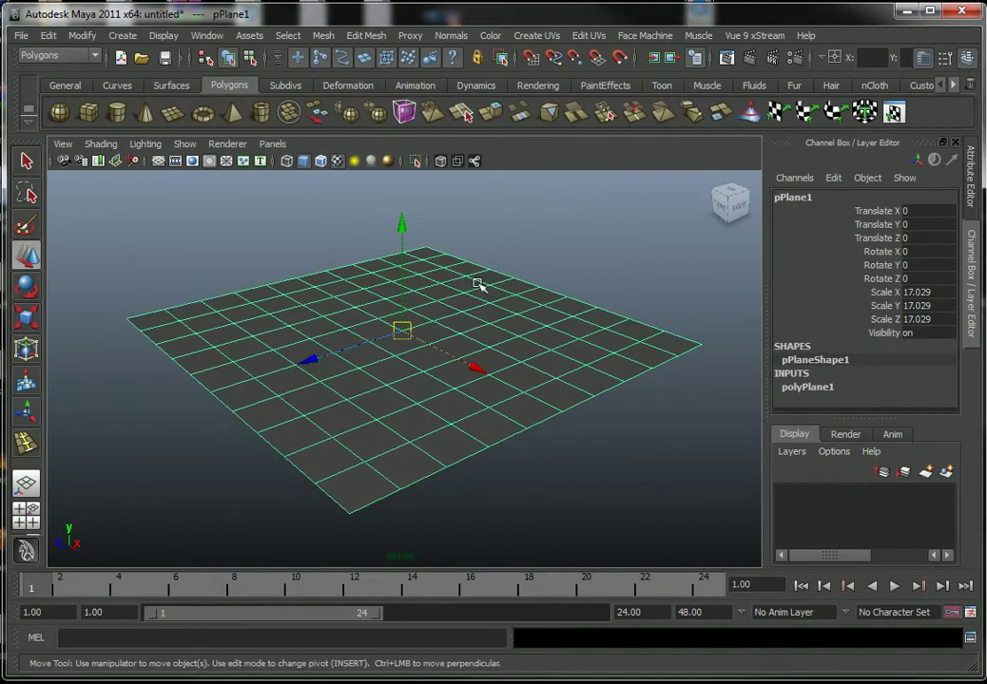
pyautogui.moveTo(449, 355)
pyautogui.keyDown('alt'); pyautogui.mouseDown()
pyautogui.moveTo(462, 366)
pyautogui.moveTo(452, 438)
pyautogui.moveTo(418, 366)
pyautogui.moveTo(447, 249)
pyautogui.moveTo(447, 417)
pyautogui.moveTo(445, 404)
pyautogui.mouseUp(); pyautogui.keyUp('alt')
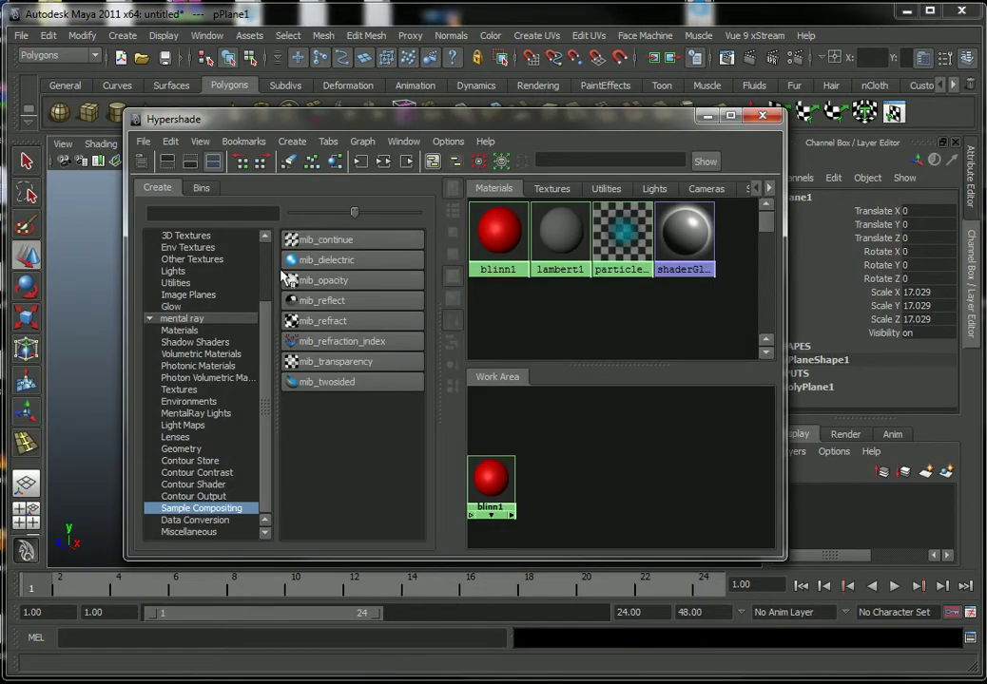
pyautogui.scroll(3, 255, 314)
pyautogui.click(186, 271)
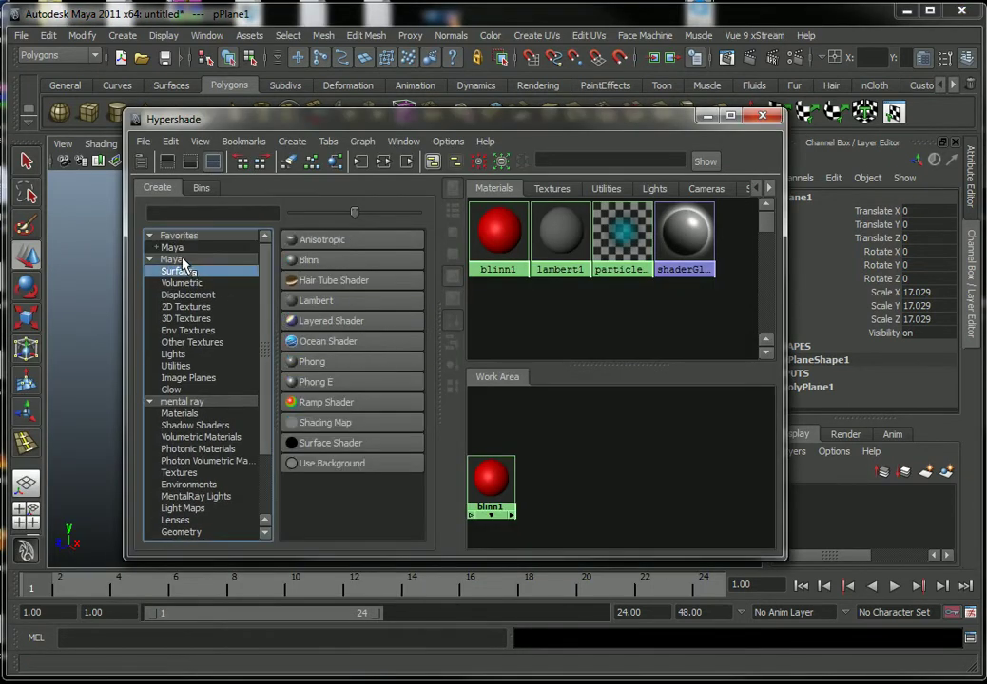
pyautogui.moveTo(441, 115); pyautogui.dragTo(489, 110)
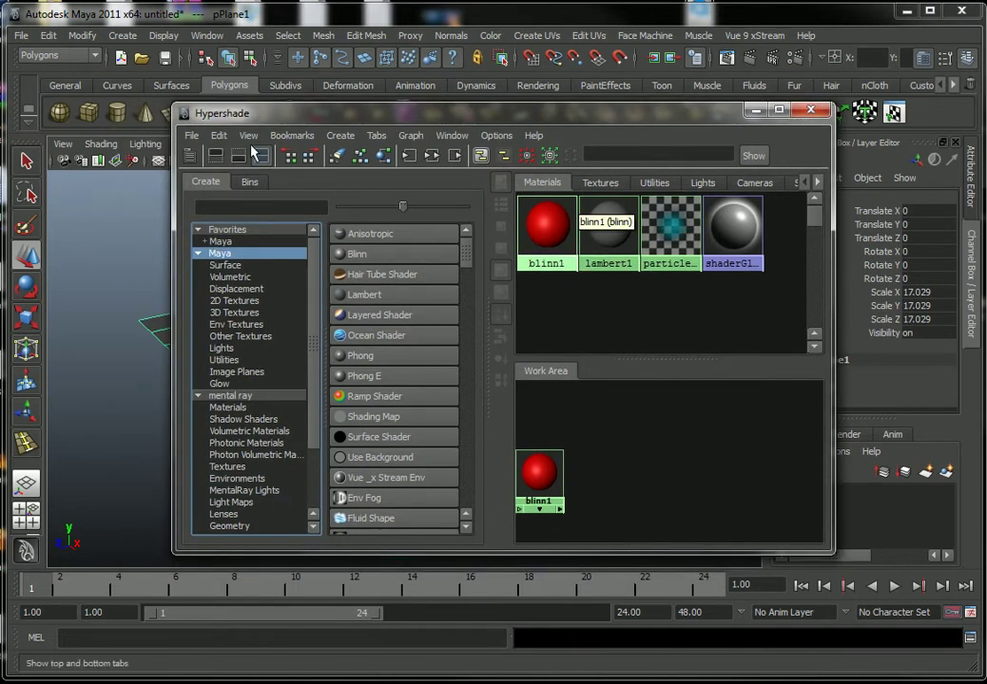
pyautogui.click(249, 135)
pyautogui.click(250, 136)
# - Delete the unused blinn1 with Edit > Delete Unused Nodes and reapply lambert1 to the plane
pyautogui.click(219, 135)
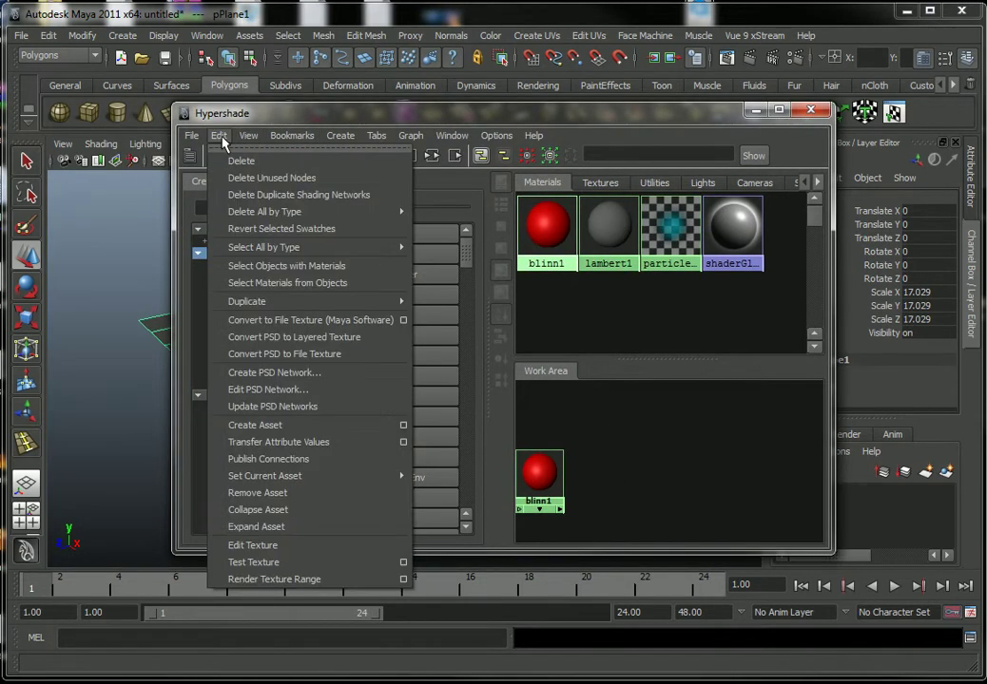
pyautogui.click(335, 179)
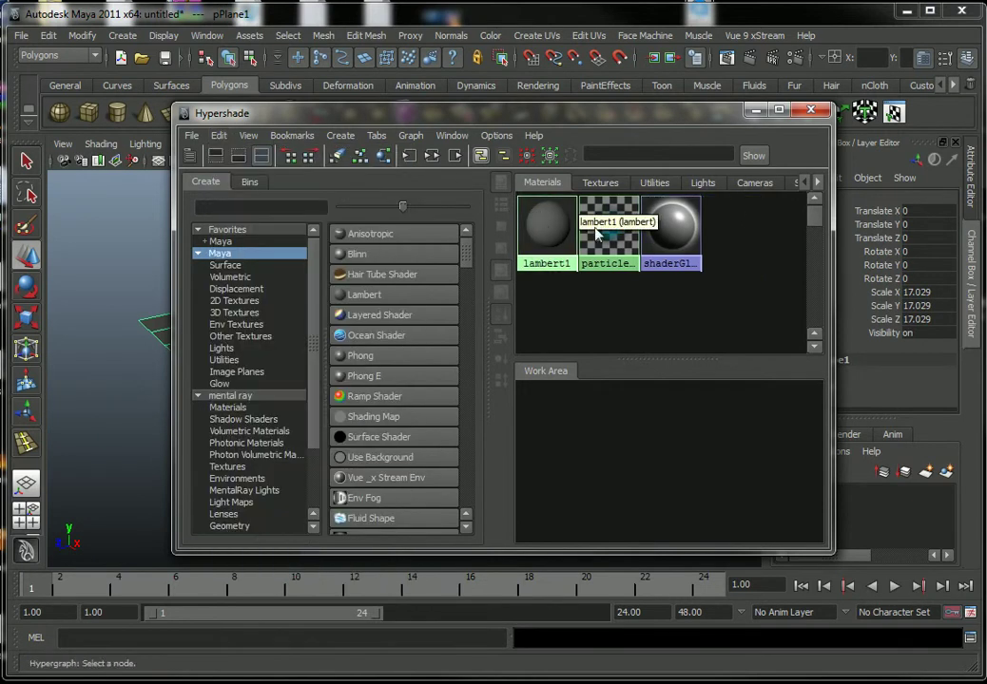
pyautogui.moveTo(528, 118); pyautogui.dragTo(609, 116)
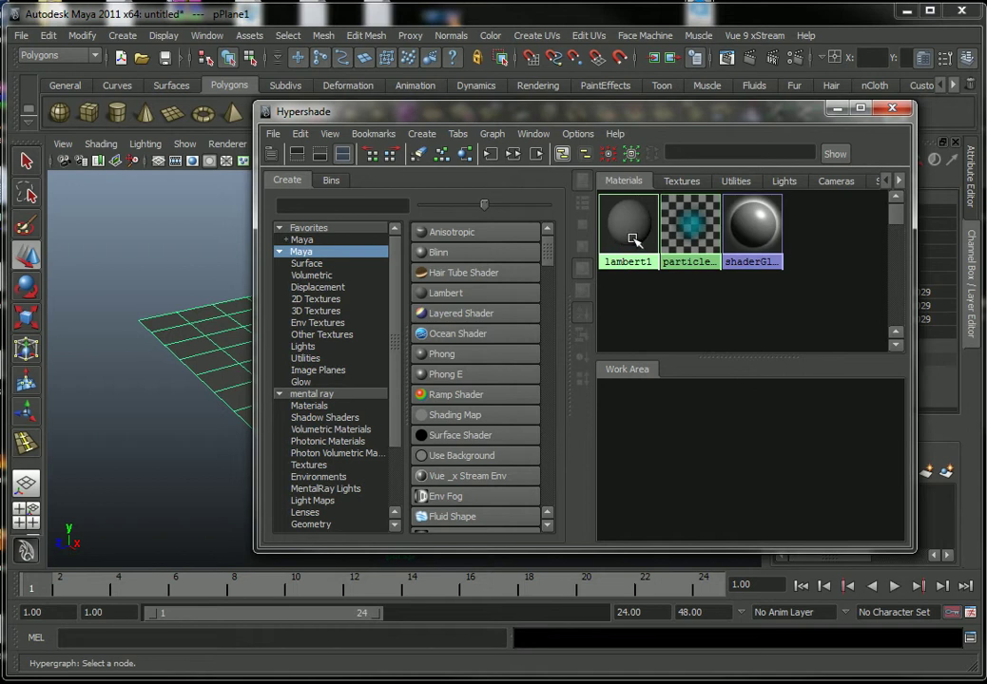
pyautogui.moveTo(633, 239); pyautogui.dragTo(211, 342, button='middle')
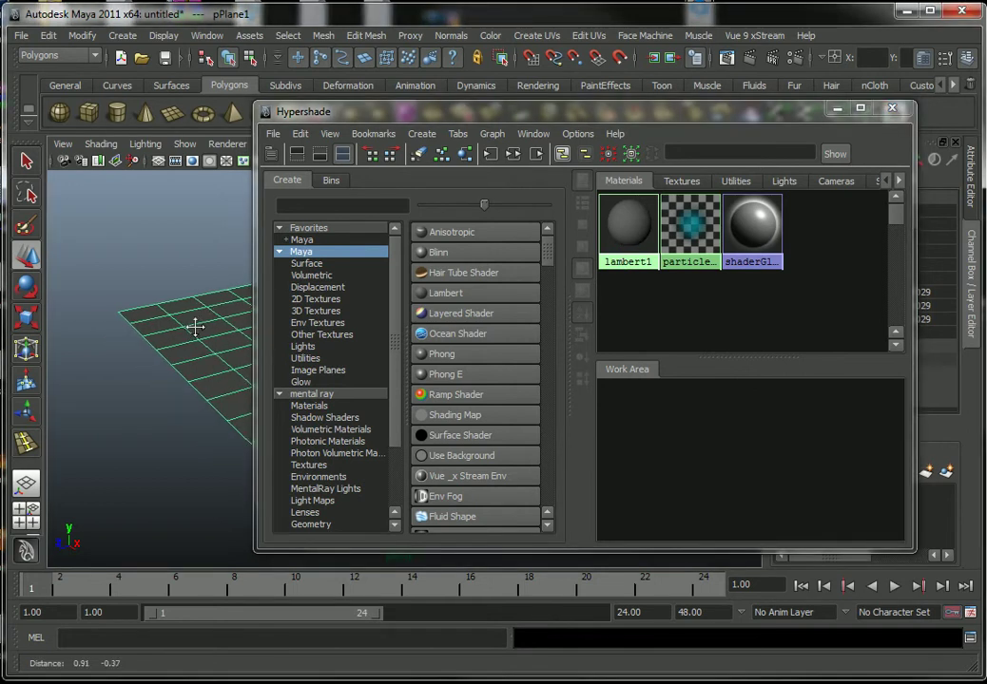
pyautogui.click(841, 111)
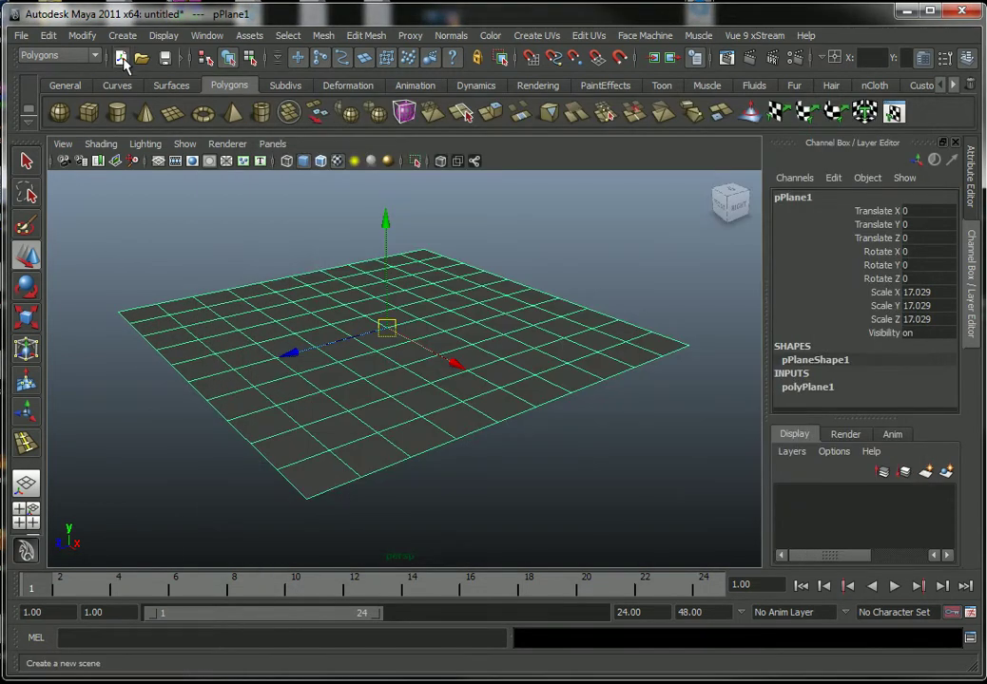
# - Start a new scene without saving and create a polygon sphere scaled to 4.825
pyautogui.click(121, 57)
pyautogui.click(503, 347)
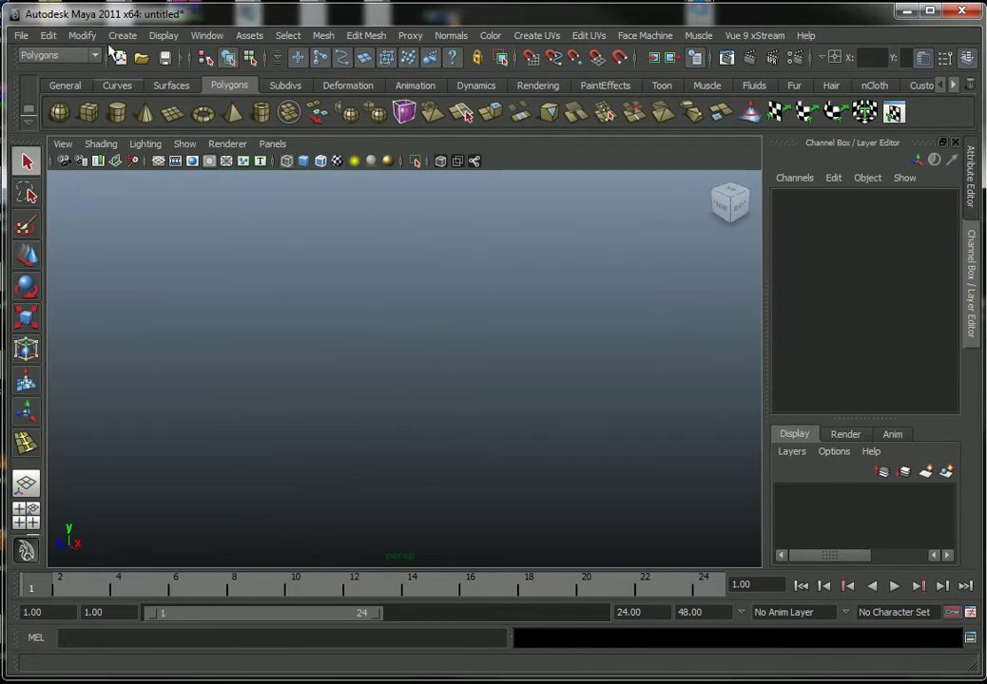
pyautogui.click(122, 36)
pyautogui.click(324, 88)
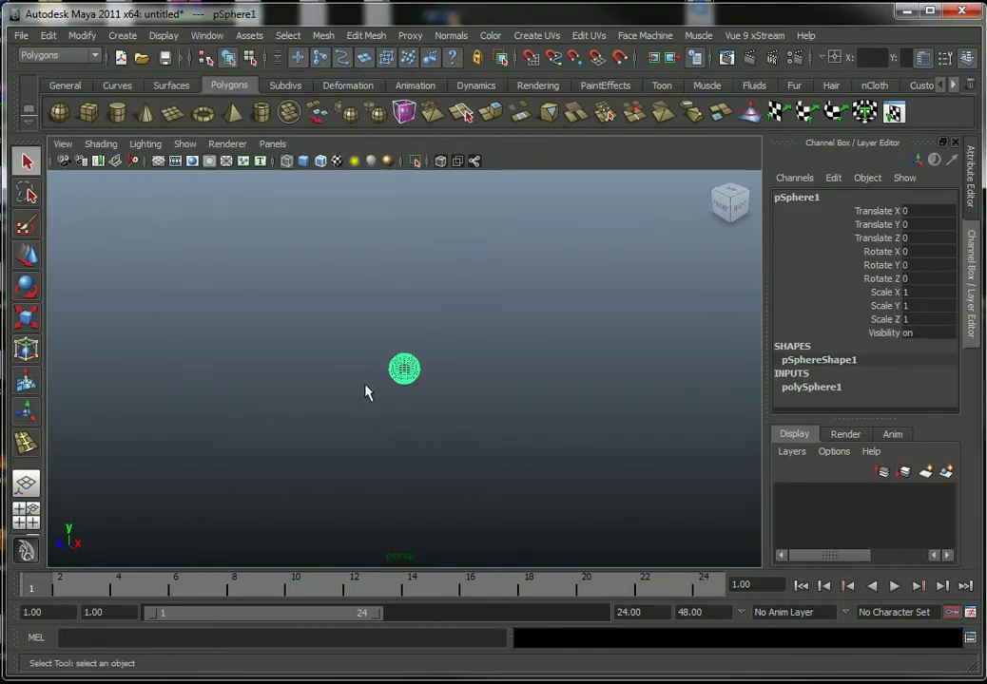
pyautogui.press('r')
pyautogui.moveTo(404, 369); pyautogui.dragTo(511, 425)
pyautogui.press('w')
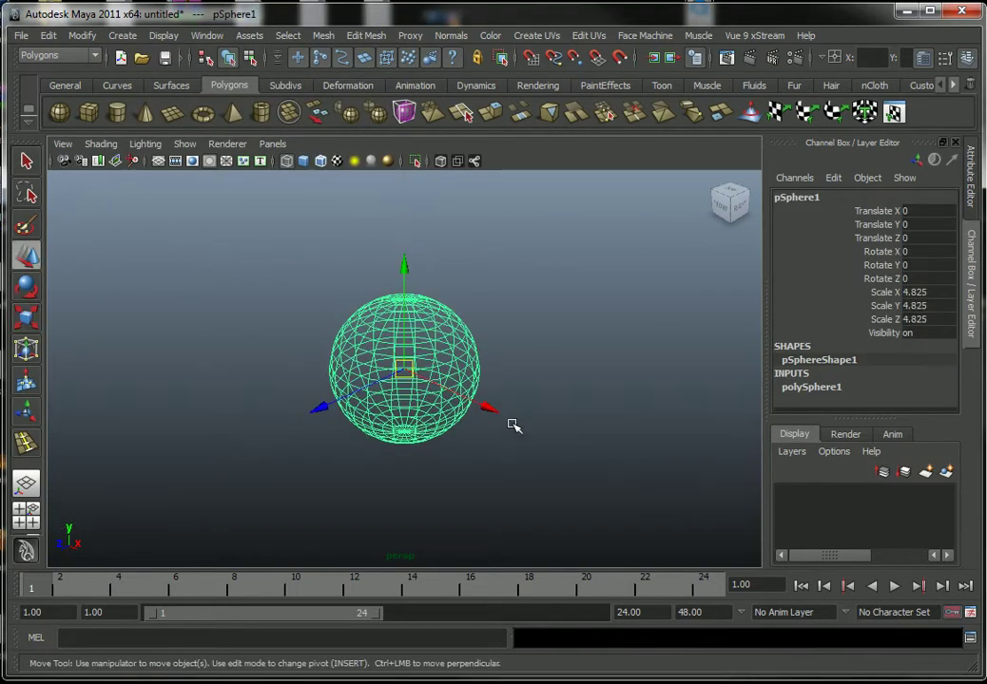
# - Delete the sphere's top faces in face mode, then return to object selection
pyautogui.moveTo(430, 328); pyautogui.dragTo(450, 274, button='right')
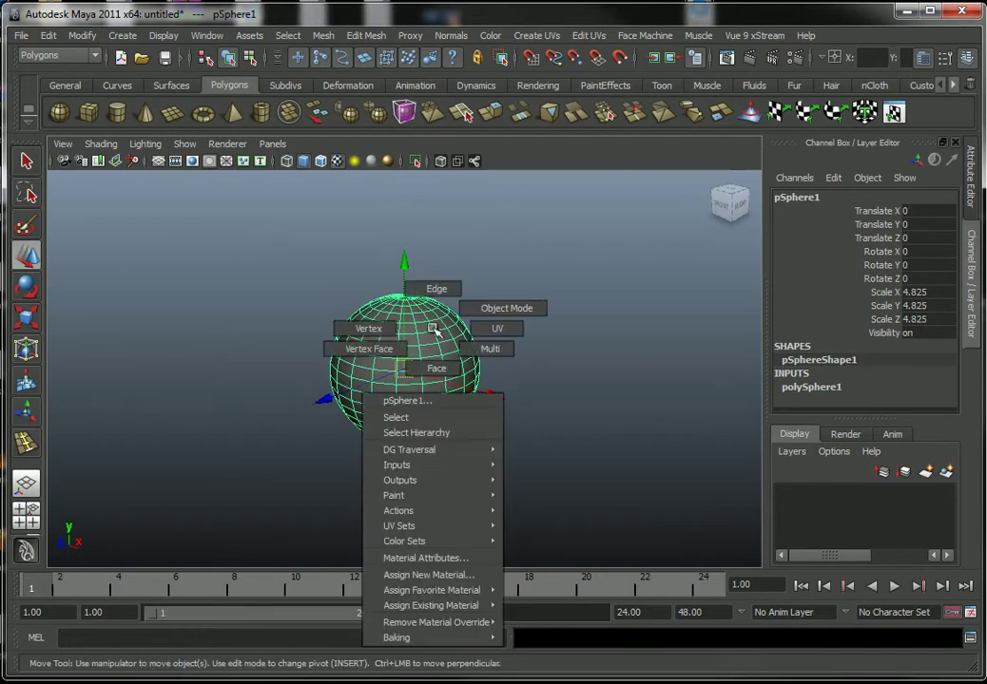
pyautogui.click(326, 371)
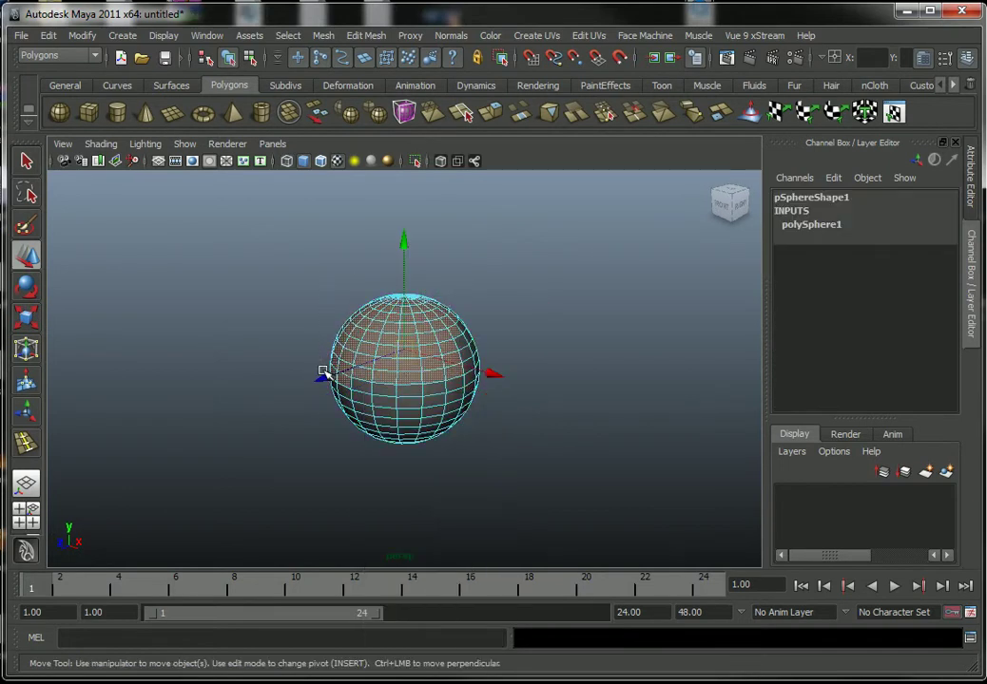
pyautogui.press('Delete')
pyautogui.moveTo(410, 399); pyautogui.dragTo(480, 383, button='right')
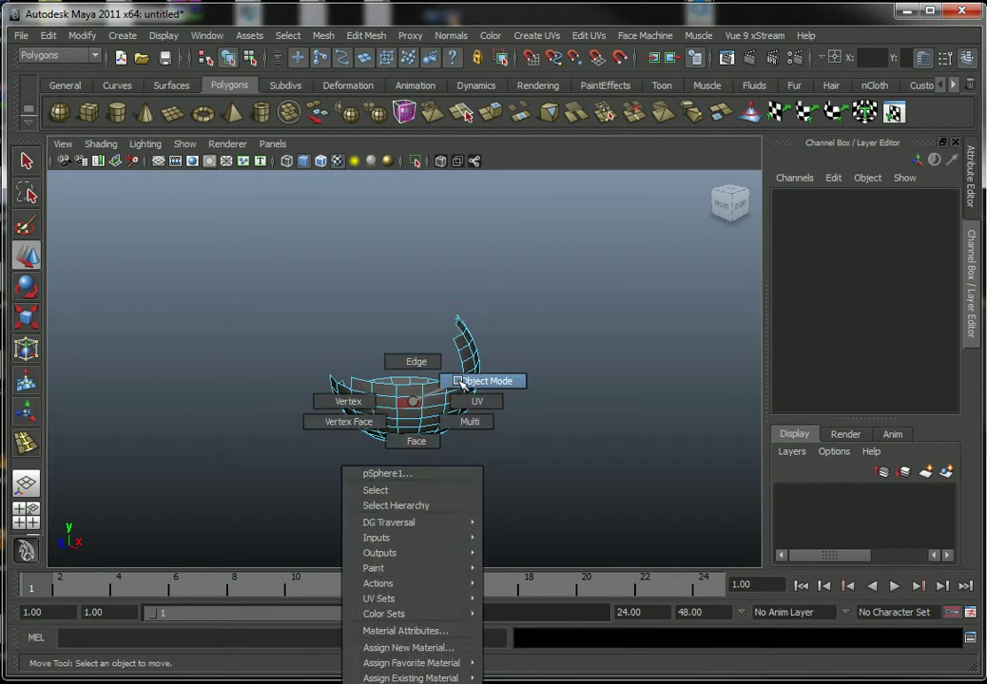
# - Inspect the open half-sphere, framing a face at the opening's edge
pyautogui.moveTo(385, 403)
pyautogui.keyDown('alt'); pyautogui.mouseDown()
pyautogui.moveTo(694, 387)
pyautogui.moveTo(472, 438)
pyautogui.mouseUp(); pyautogui.keyUp('alt')
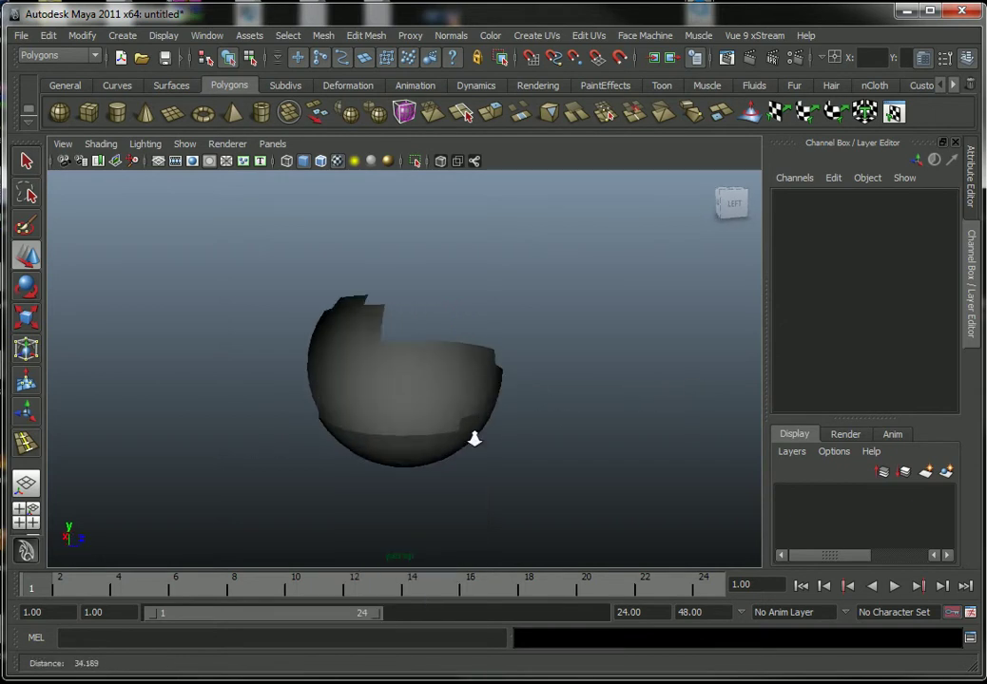
pyautogui.scroll(5, 396, 374)
pyautogui.keyDown('alt'); pyautogui.moveTo(396, 375); pyautogui.dragTo(330, 391); pyautogui.keyUp('alt')
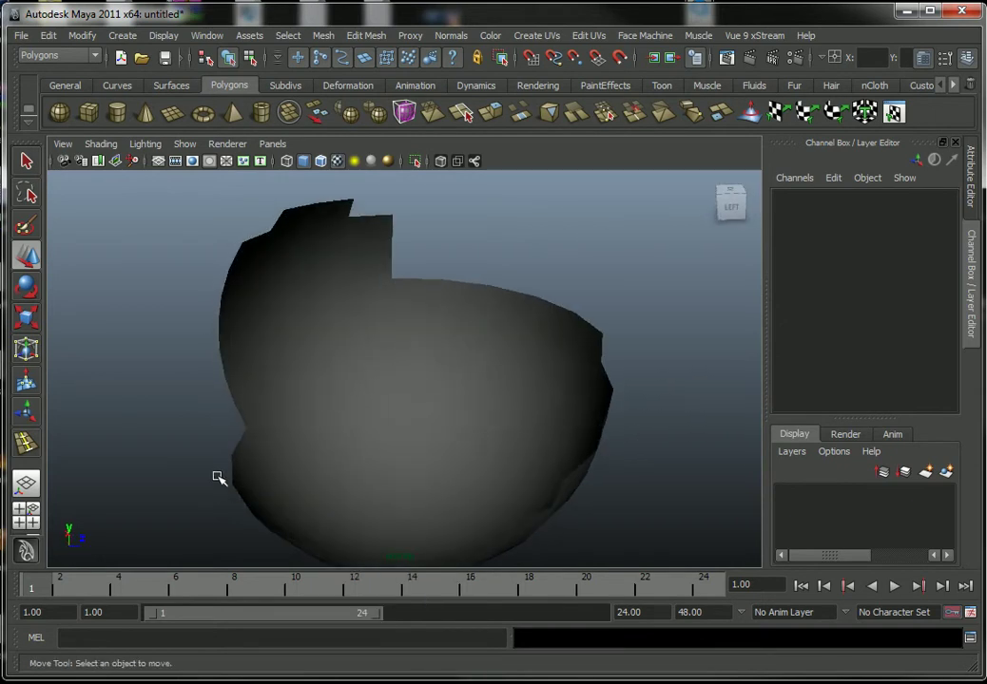
pyautogui.moveTo(236, 464)
pyautogui.keyDown('alt'); pyautogui.mouseDown()
pyautogui.moveTo(368, 411)
pyautogui.moveTo(318, 408)
pyautogui.moveTo(376, 403)
pyautogui.mouseUp(); pyautogui.keyUp('alt')
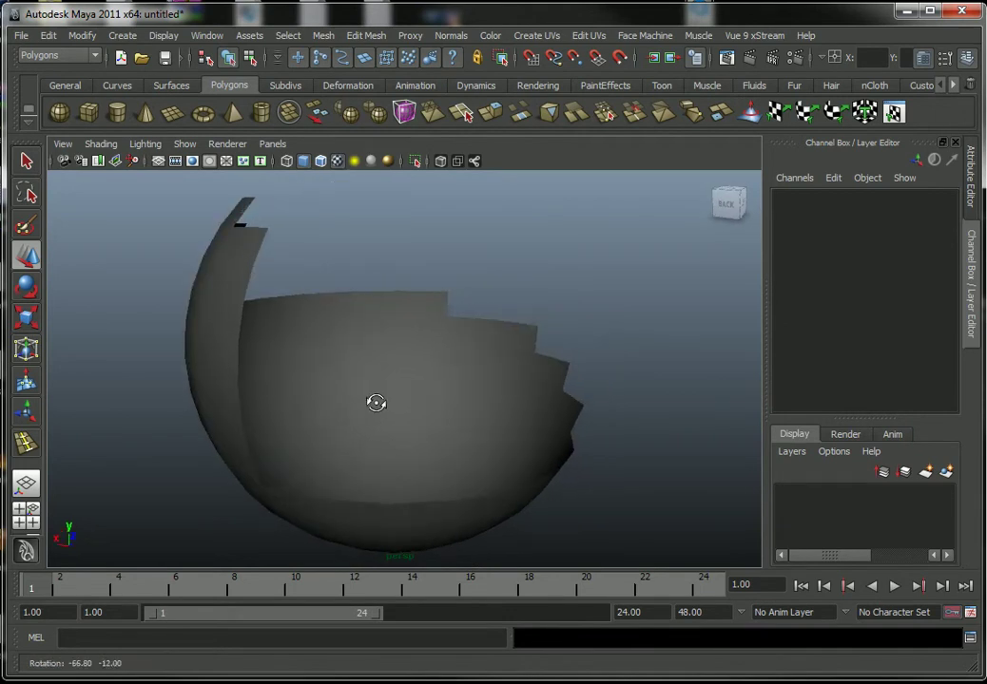
pyautogui.click(202, 304)
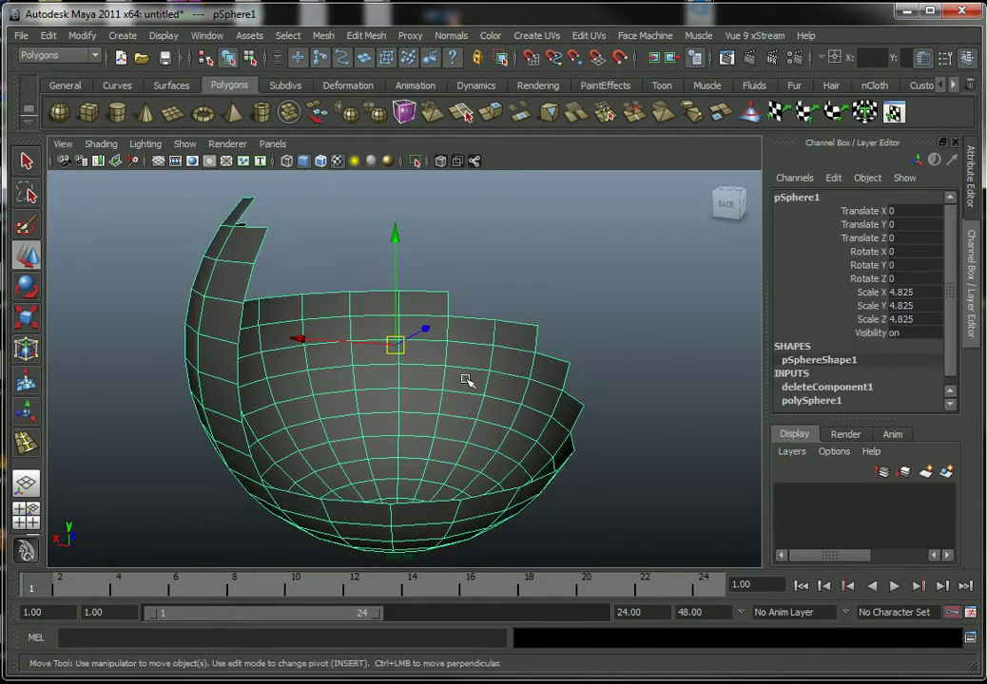
pyautogui.keyDown('alt'); pyautogui.moveTo(249, 248); pyautogui.dragTo(370, 332, button='middle'); pyautogui.keyUp('alt')
pyautogui.moveTo(423, 330); pyautogui.dragTo(425, 370, button='right')
pyautogui.click(426, 334)
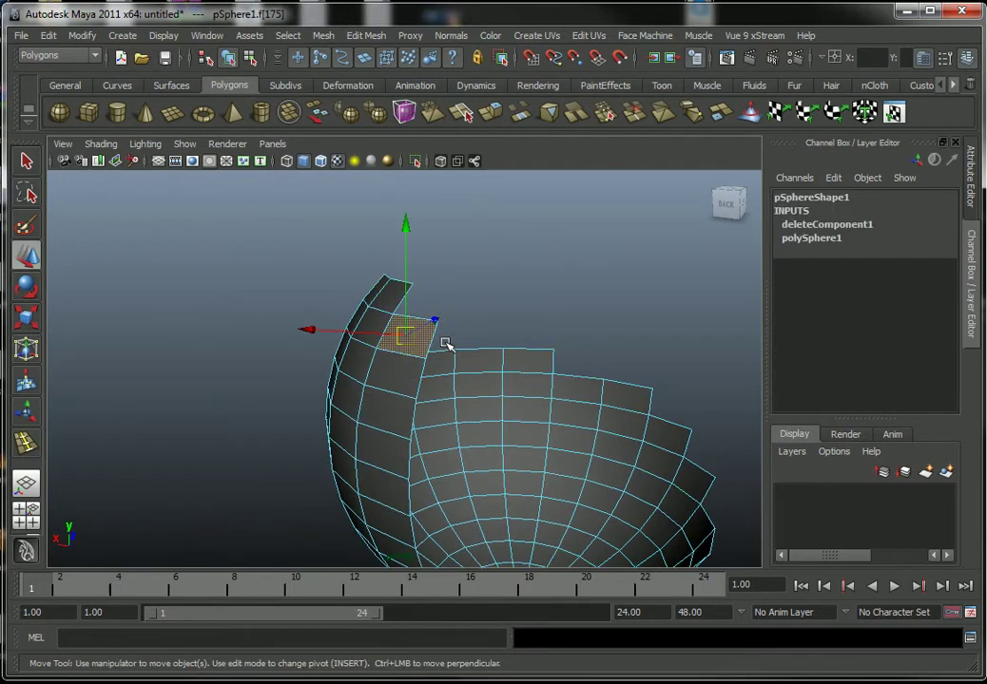
pyautogui.press('f')
pyautogui.moveTo(446, 414)
pyautogui.keyDown('alt'); pyautogui.mouseDown()
pyautogui.moveTo(246, 467)
pyautogui.moveTo(266, 456)
pyautogui.mouseUp(); pyautogui.keyUp('alt')
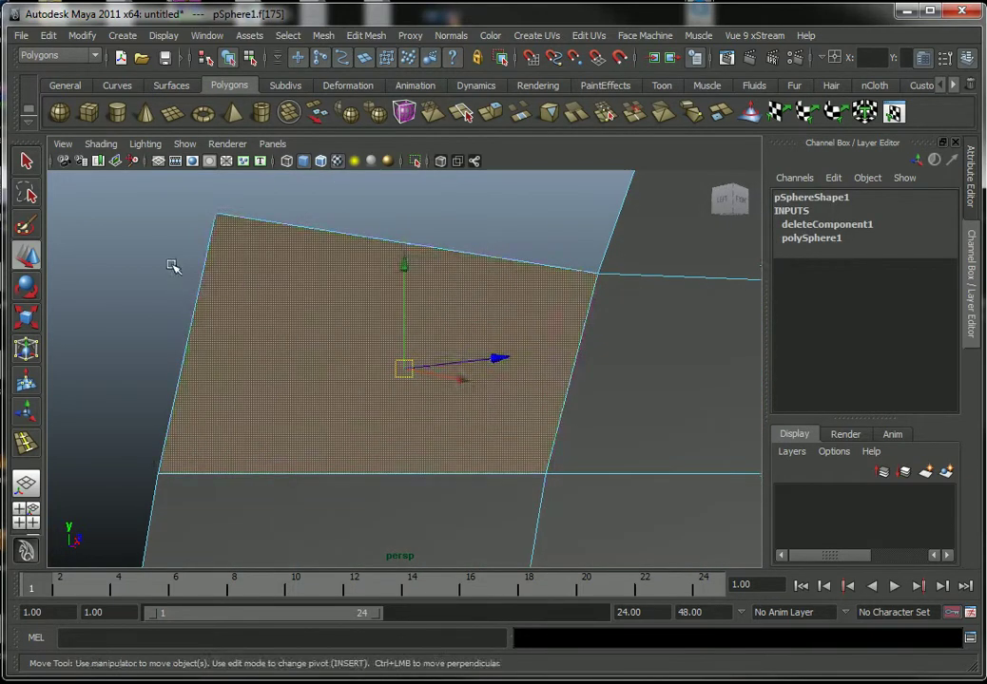
pyautogui.click(172, 266)
# - Orbit around the half-sphere and switch back to Object Mode
pyautogui.moveTo(343, 417)
pyautogui.keyDown('alt'); pyautogui.mouseDown()
pyautogui.moveTo(547, 454)
pyautogui.moveTo(346, 443)
pyautogui.moveTo(424, 431)
pyautogui.mouseUp(); pyautogui.keyUp('alt')
pyautogui.keyDown('alt'); pyautogui.moveTo(425, 431); pyautogui.dragTo(338, 302, button='right'); pyautogui.keyUp('alt')
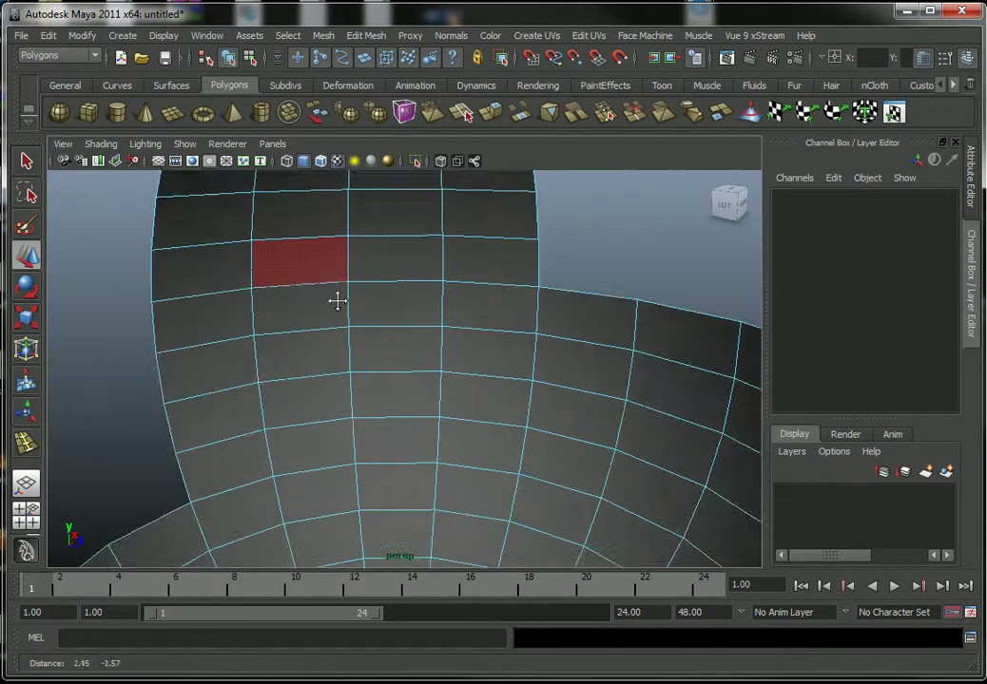
pyautogui.scroll(-5, 337, 301)
pyautogui.moveTo(330, 319)
pyautogui.keyDown('alt'); pyautogui.mouseDown()
pyautogui.moveTo(419, 414)
pyautogui.moveTo(480, 398)
pyautogui.moveTo(443, 396)
pyautogui.moveTo(403, 370)
pyautogui.moveTo(474, 359)
pyautogui.moveTo(548, 365)
pyautogui.moveTo(415, 367)
pyautogui.moveTo(379, 353)
pyautogui.moveTo(383, 361)
pyautogui.mouseUp(); pyautogui.keyUp('alt')
pyautogui.rightClick(484, 382)
pyautogui.click(496, 382)
pyautogui.keyDown('alt'); pyautogui.moveTo(384, 361); pyautogui.dragTo(373, 355, button='middle'); pyautogui.keyUp('alt')
pyautogui.moveTo(373, 354)
pyautogui.keyDown('alt'); pyautogui.mouseDown()
pyautogui.moveTo(506, 376)
pyautogui.moveTo(509, 366)
pyautogui.moveTo(399, 353)
pyautogui.moveTo(447, 379)
pyautogui.moveTo(442, 369)
pyautogui.mouseUp(); pyautogui.keyUp('alt')
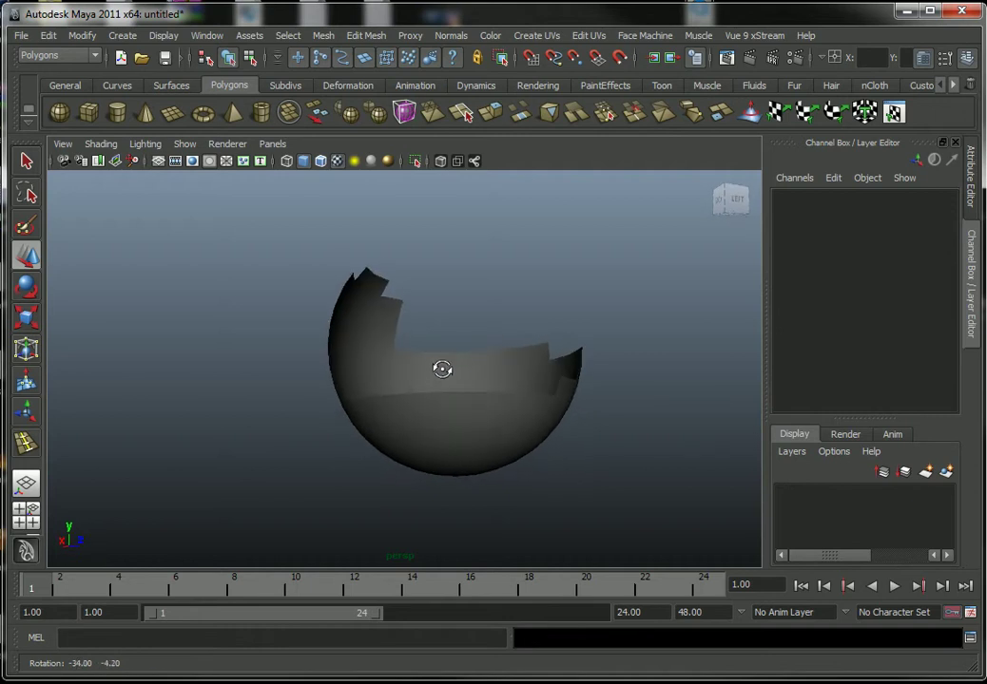
# - Open the Hypershade and create a Condition node from Maya > Utilities
pyautogui.hotkey('shift', 't')
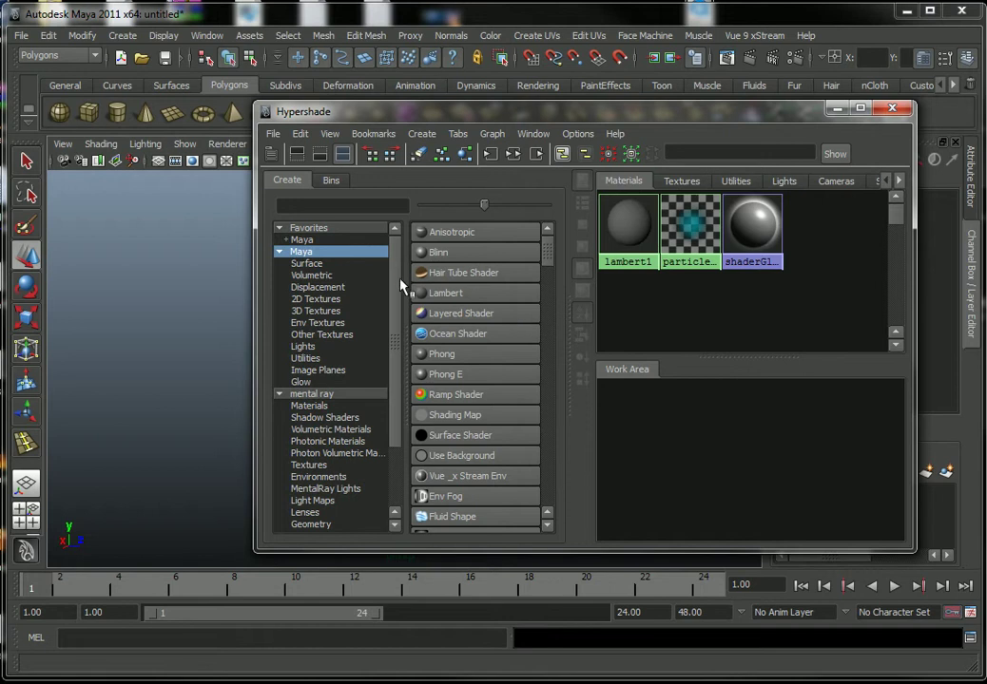
pyautogui.click(314, 348)
pyautogui.click(323, 355)
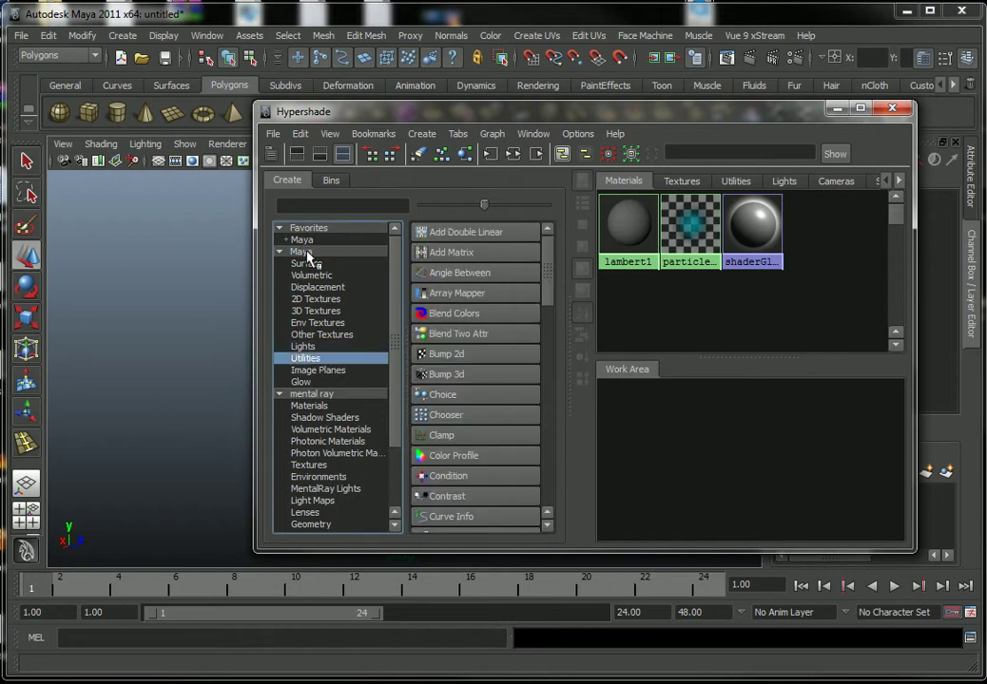
pyautogui.moveTo(552, 277); pyautogui.dragTo(551, 292)
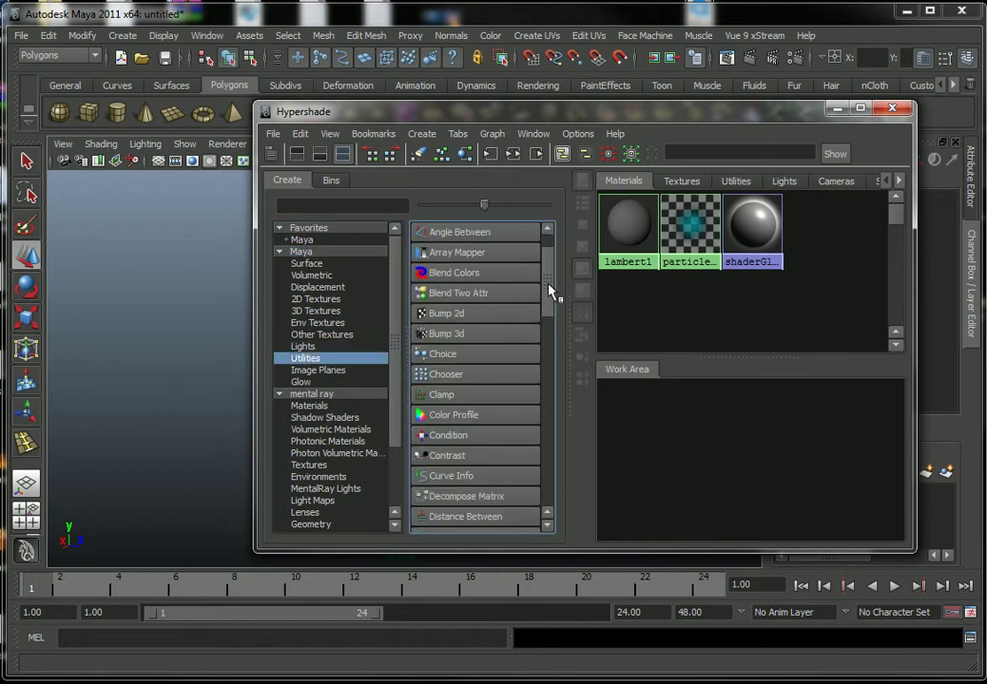
pyautogui.scroll(-1, 548, 291)
pyautogui.click(452, 420)
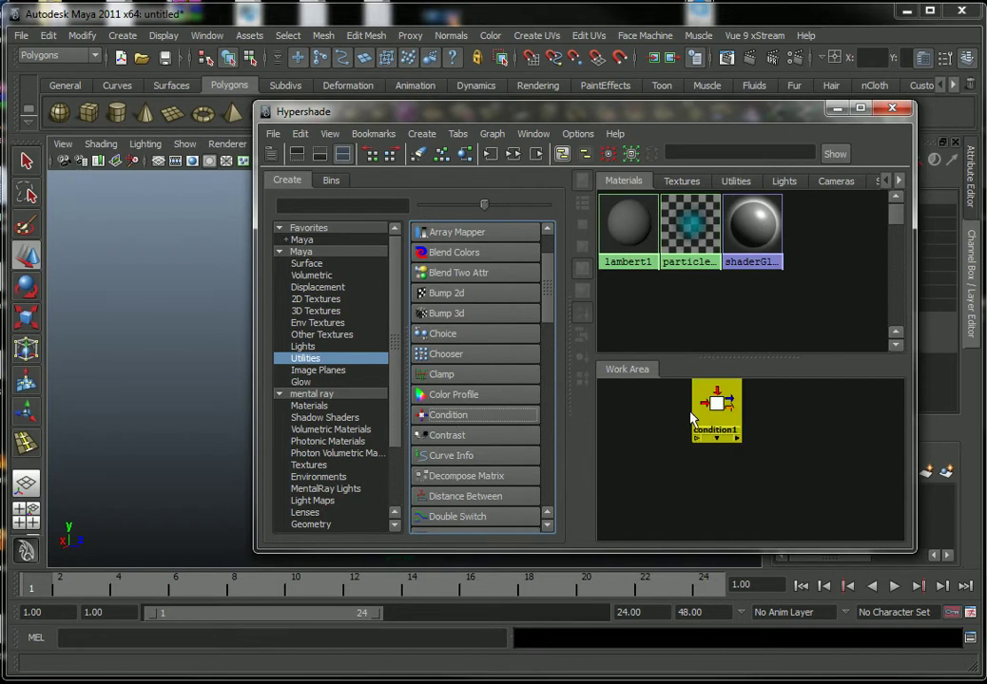
pyautogui.moveTo(718, 410); pyautogui.dragTo(719, 440)
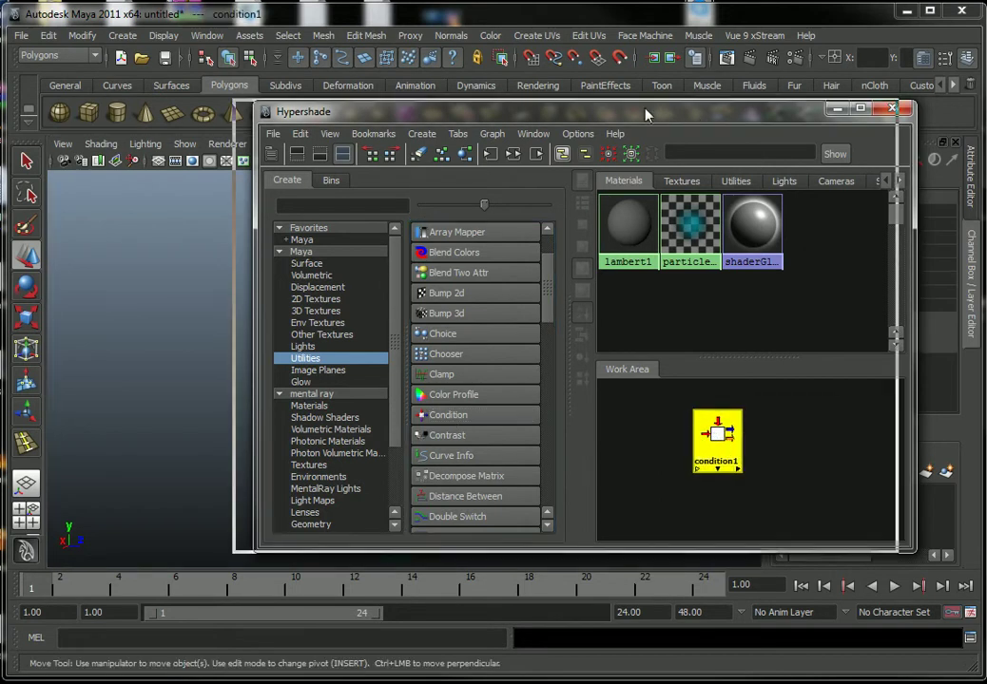
# - Open condition1 in the Attribute Editor and rearrange the Hypershade and node
pyautogui.moveTo(645, 111); pyautogui.dragTo(505, 103)
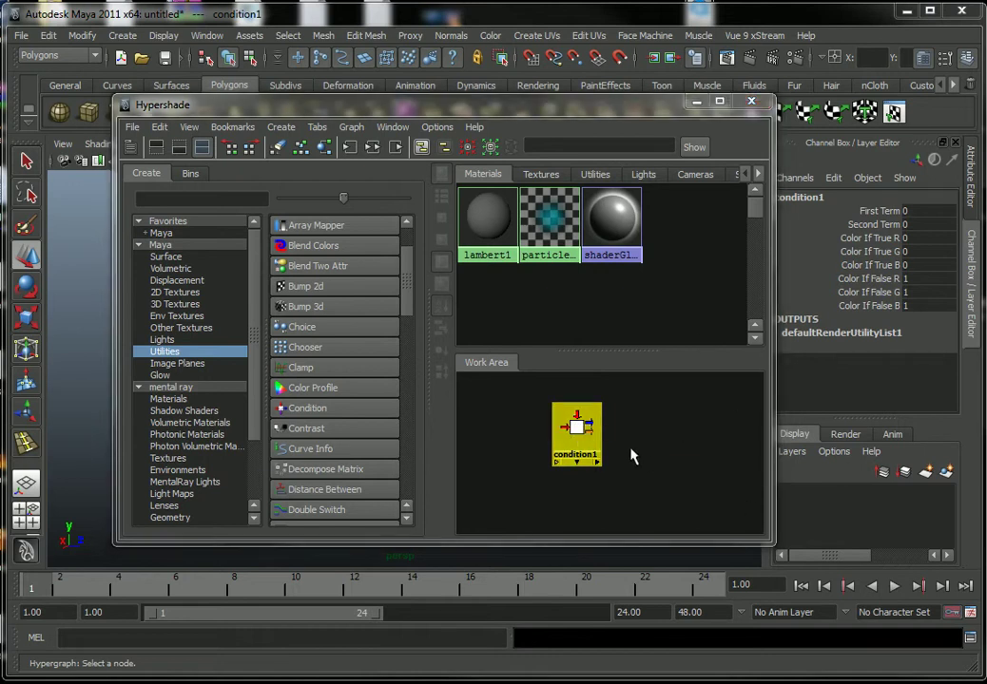
pyautogui.moveTo(599, 444); pyautogui.dragTo(582, 434)
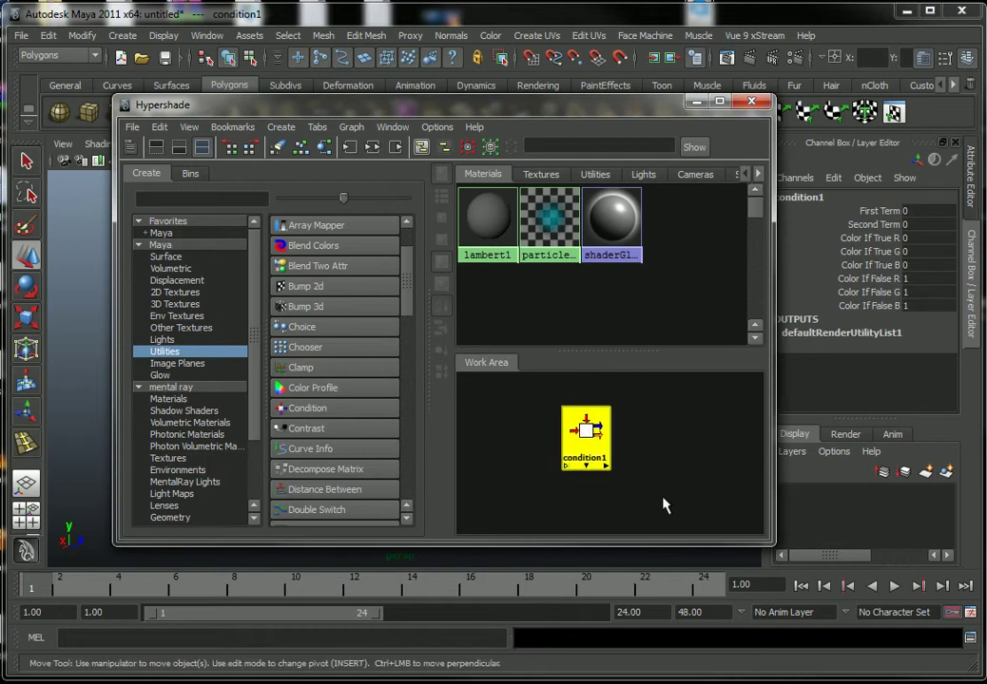
pyautogui.moveTo(536, 104)
pyautogui.mouseDown()
pyautogui.moveTo(367, 107)
pyautogui.moveTo(445, 116)
pyautogui.mouseUp()
pyautogui.doubleClick(416, 437)
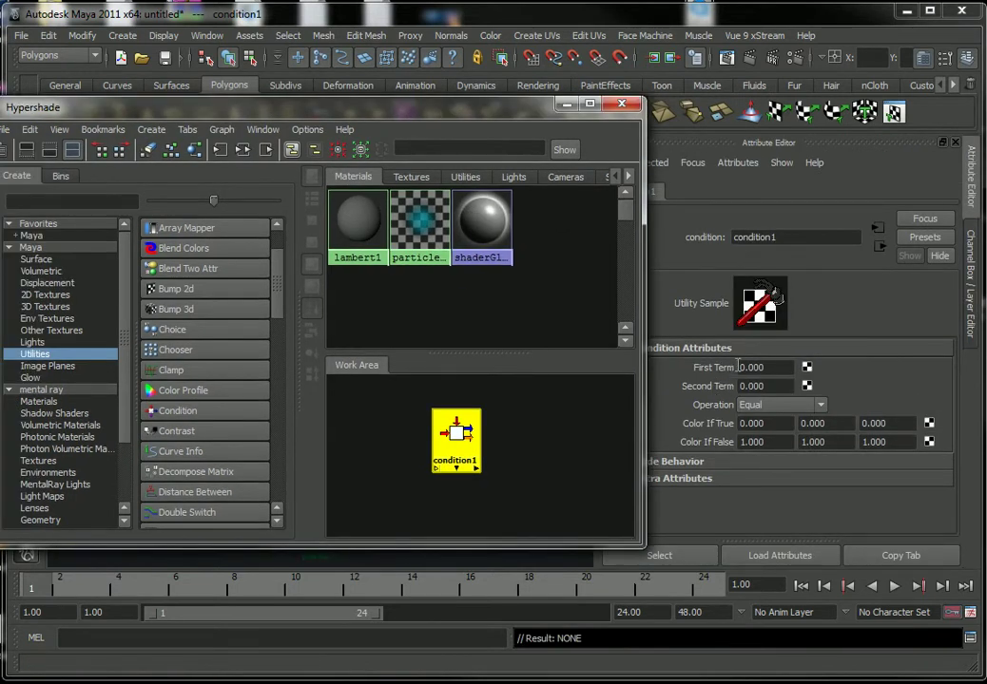
pyautogui.moveTo(458, 430); pyautogui.dragTo(452, 419)
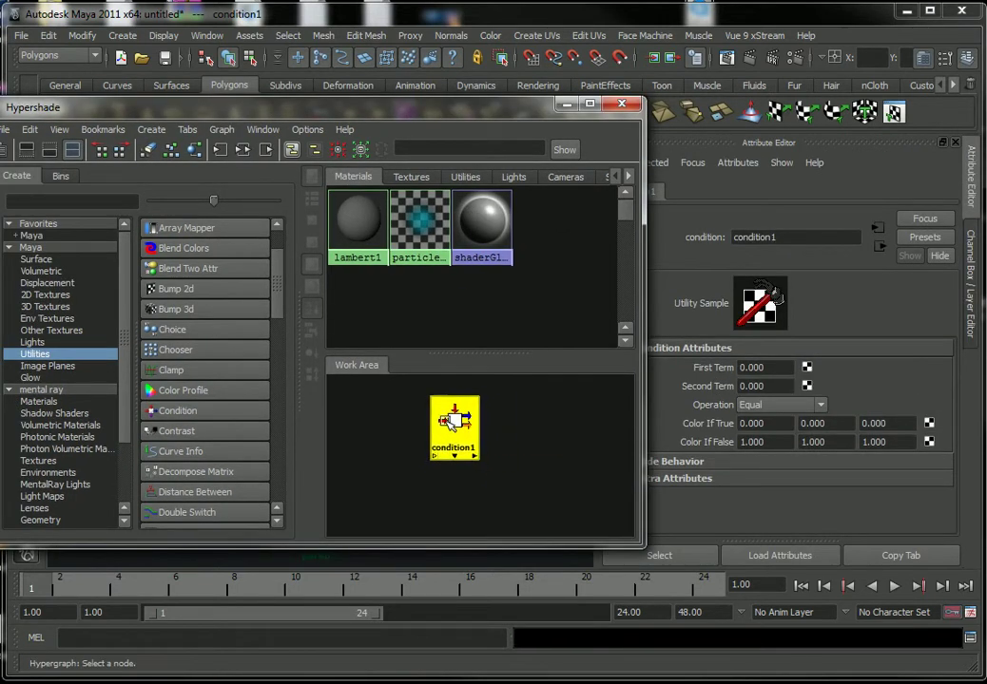
pyautogui.moveTo(410, 116); pyautogui.dragTo(608, 118)
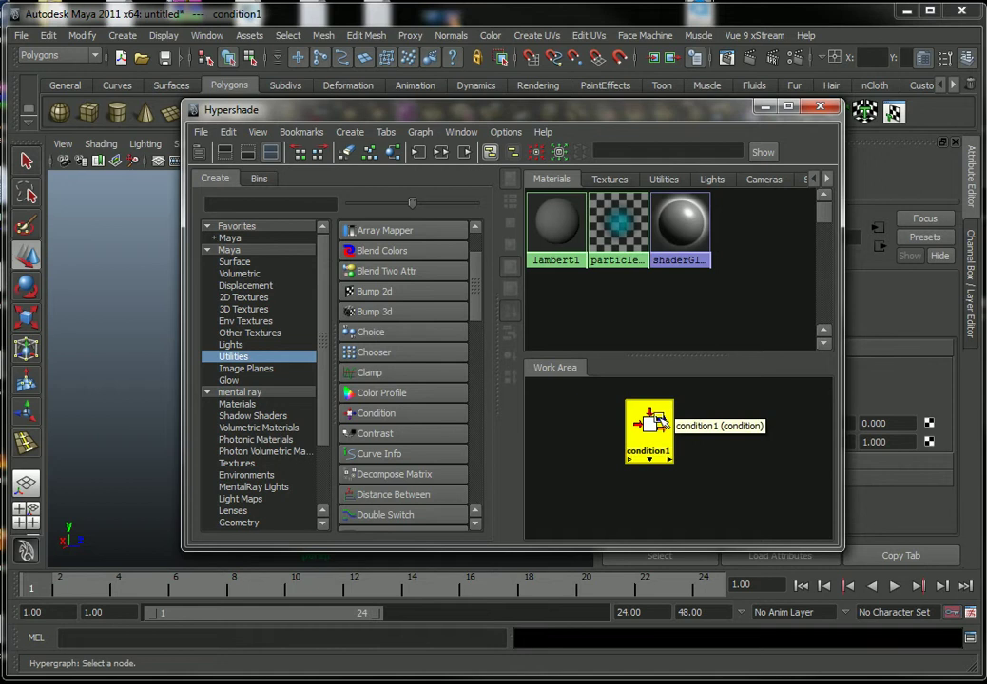
pyautogui.moveTo(652, 424); pyautogui.dragTo(664, 433)
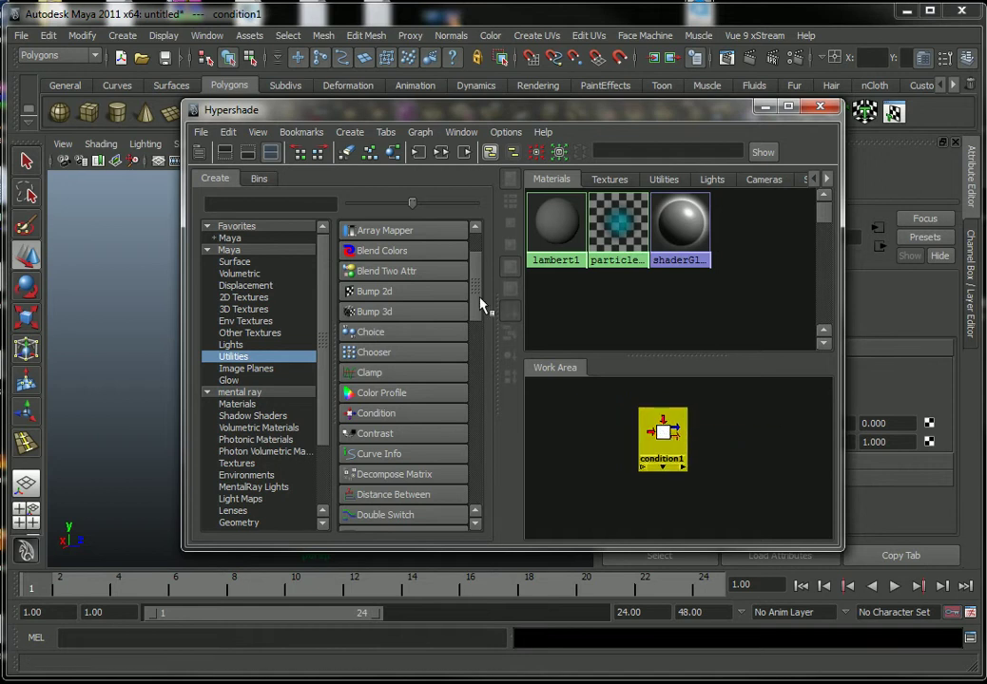
pyautogui.moveTo(480, 306); pyautogui.dragTo(478, 388)
pyautogui.moveTo(475, 407); pyautogui.dragTo(475, 438)
# - Create a Sampler Info node and place it left of condition1
pyautogui.click(407, 480)
pyautogui.moveTo(646, 471)
pyautogui.mouseDown()
pyautogui.moveTo(624, 466)
pyautogui.moveTo(603, 439)
pyautogui.mouseUp()
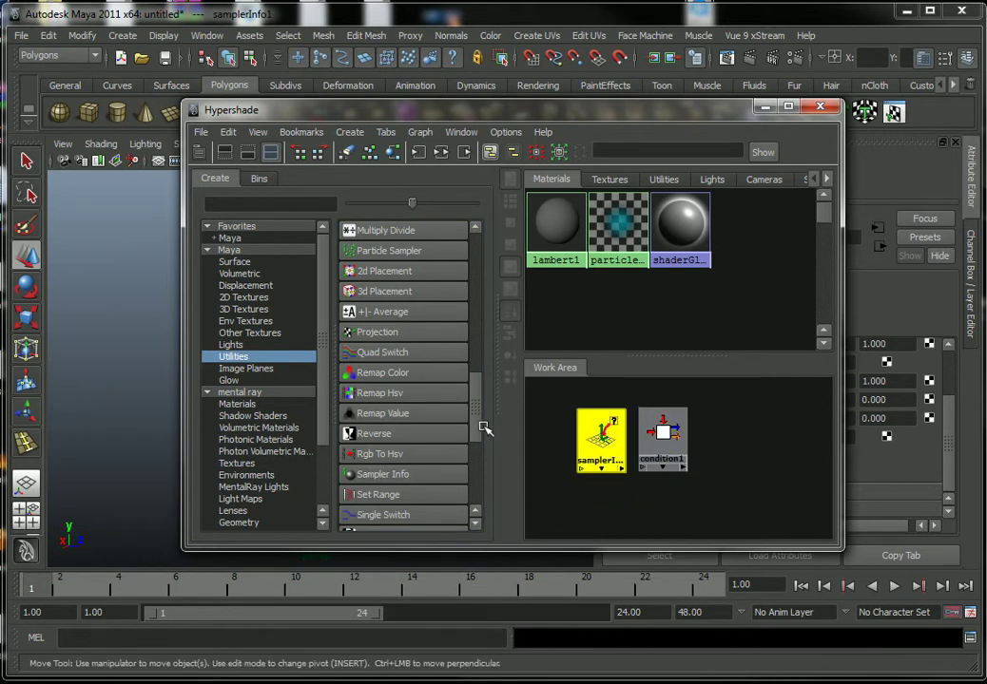
pyautogui.moveTo(481, 427)
pyautogui.mouseDown()
pyautogui.moveTo(480, 489)
pyautogui.moveTo(479, 265)
pyautogui.mouseUp()
# - Create a Blinn material and line up samplerInfo1, condition1 and blinn1 in a row
pyautogui.click(235, 262)
pyautogui.click(366, 250)
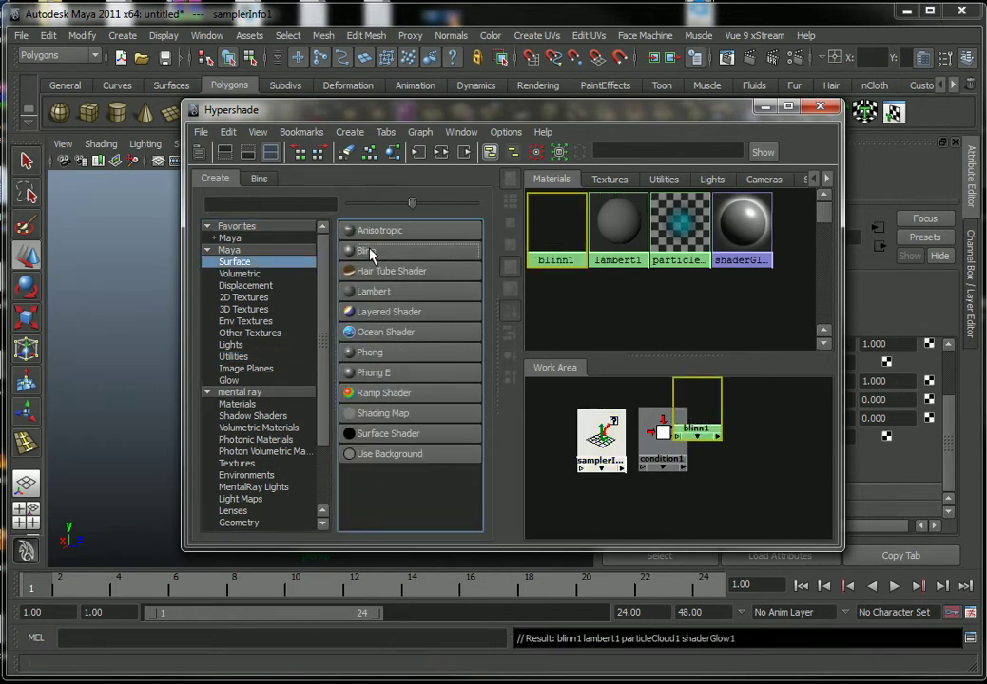
pyautogui.moveTo(705, 424); pyautogui.dragTo(766, 454)
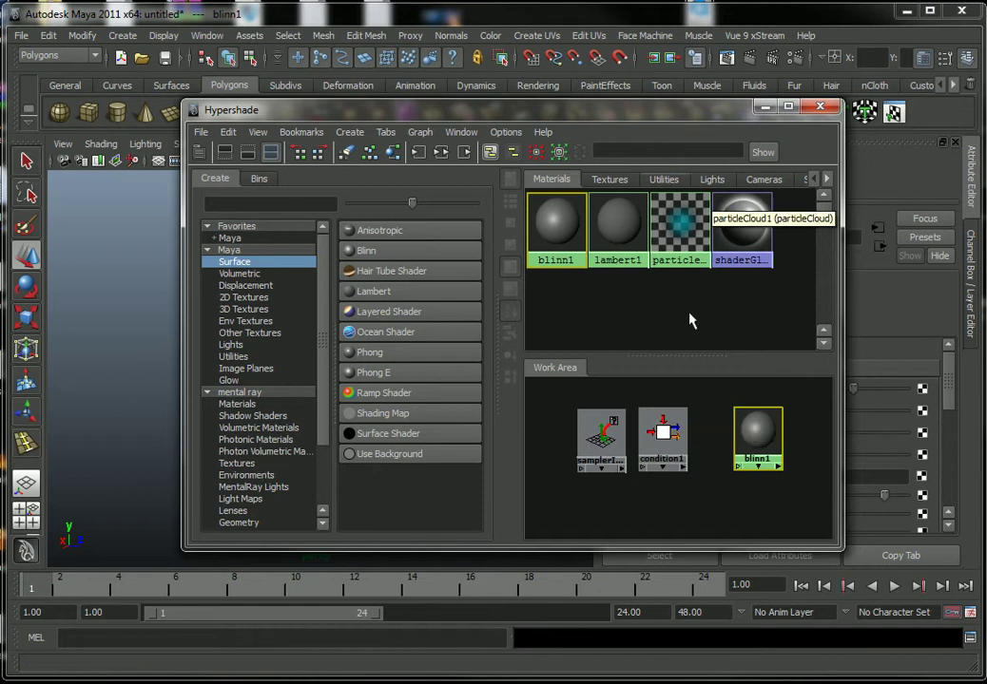
pyautogui.click(601, 446)
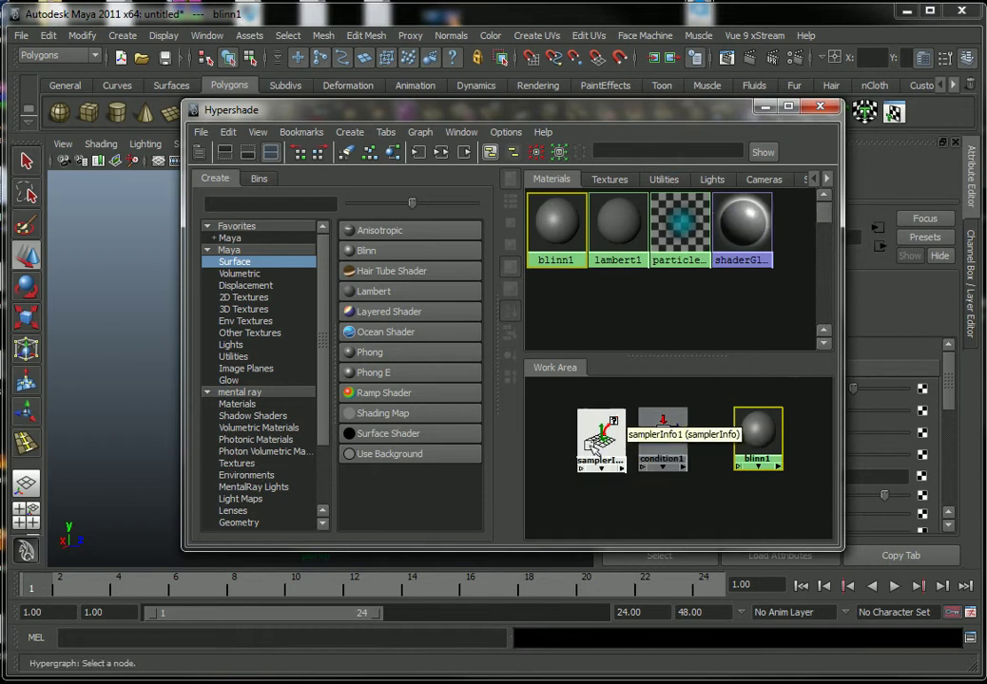
pyautogui.moveTo(597, 447); pyautogui.dragTo(558, 447)
pyautogui.moveTo(674, 447); pyautogui.dragTo(694, 442)
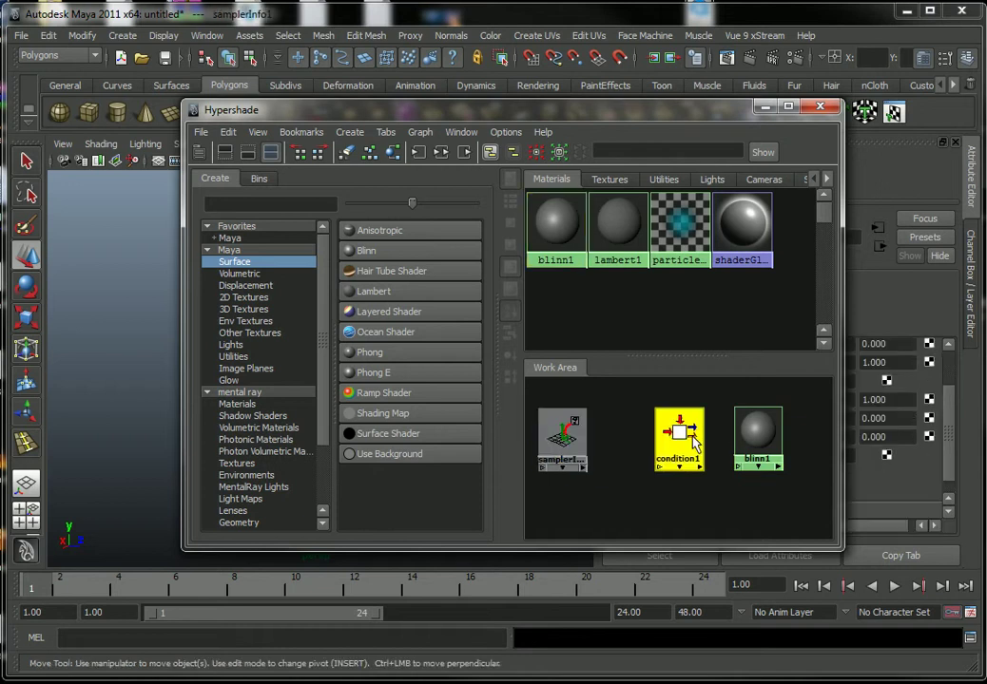
# - Create a Fractal 2D texture and position its nodes
pyautogui.click(247, 298)
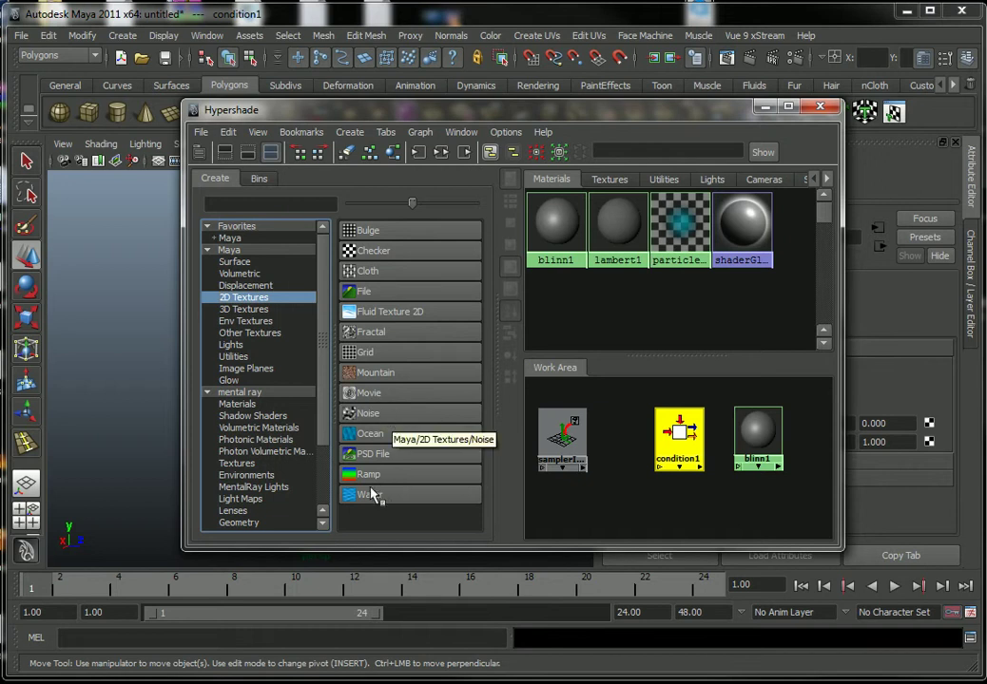
pyautogui.click(371, 331)
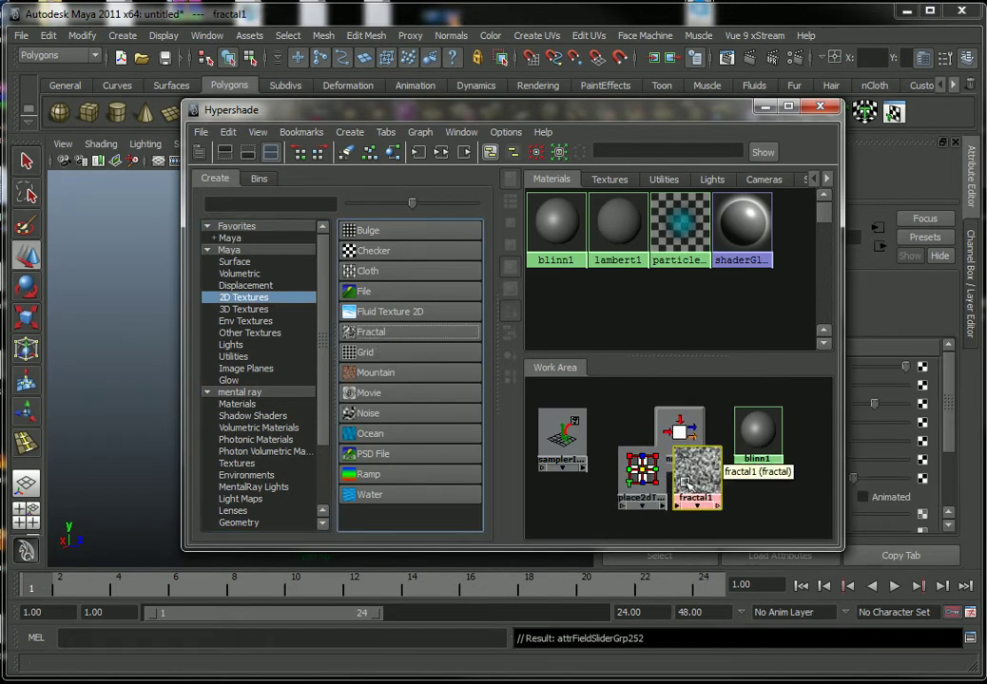
pyautogui.moveTo(654, 513)
pyautogui.mouseDown()
pyautogui.moveTo(686, 508)
pyautogui.moveTo(667, 544)
pyautogui.mouseUp()
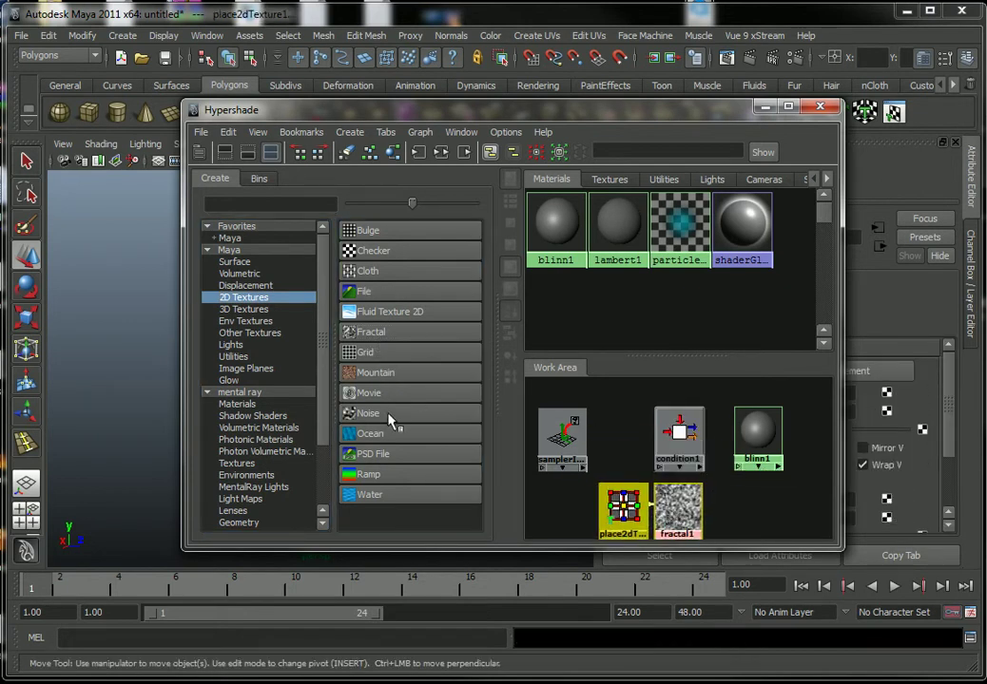
# - Add a Mountain texture and move mountain1 with place2dTexture2 to a clear spot
pyautogui.click(375, 373)
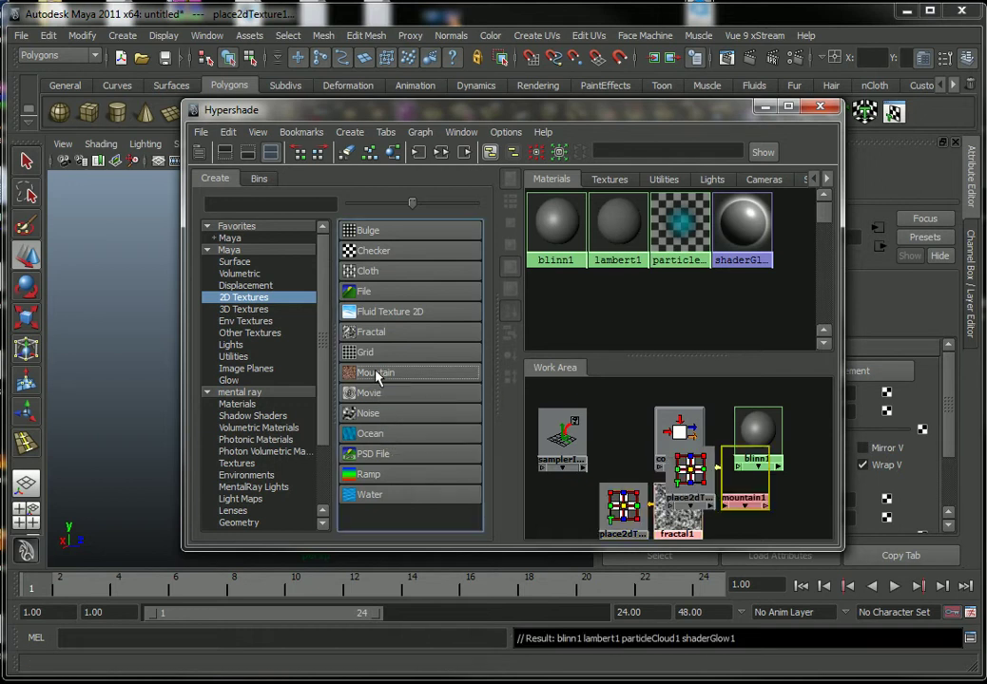
pyautogui.click(732, 470)
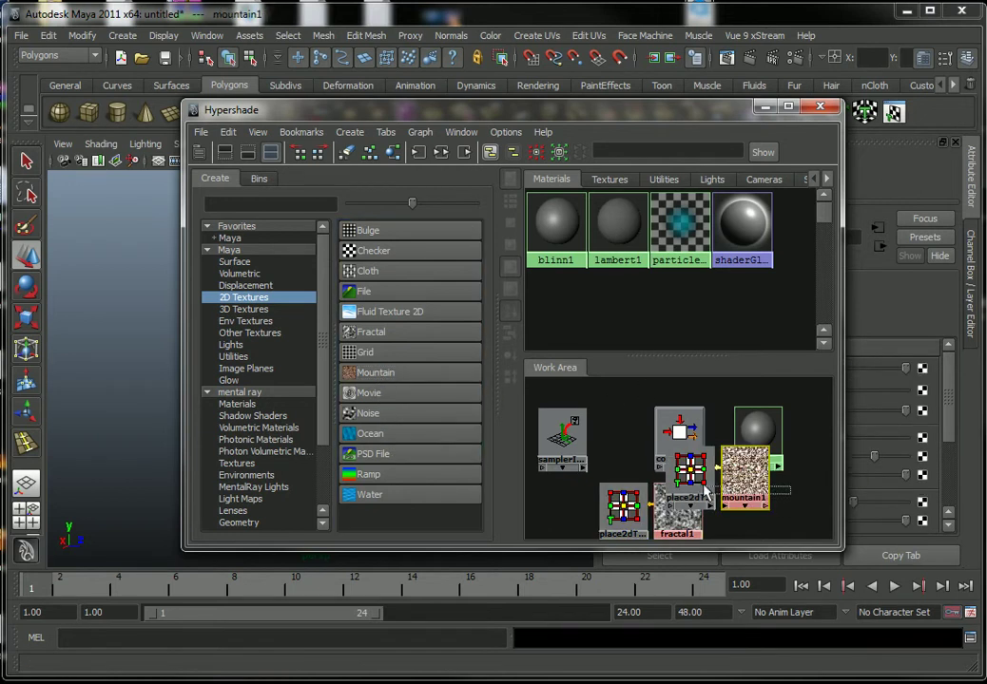
pyautogui.click(726, 475)
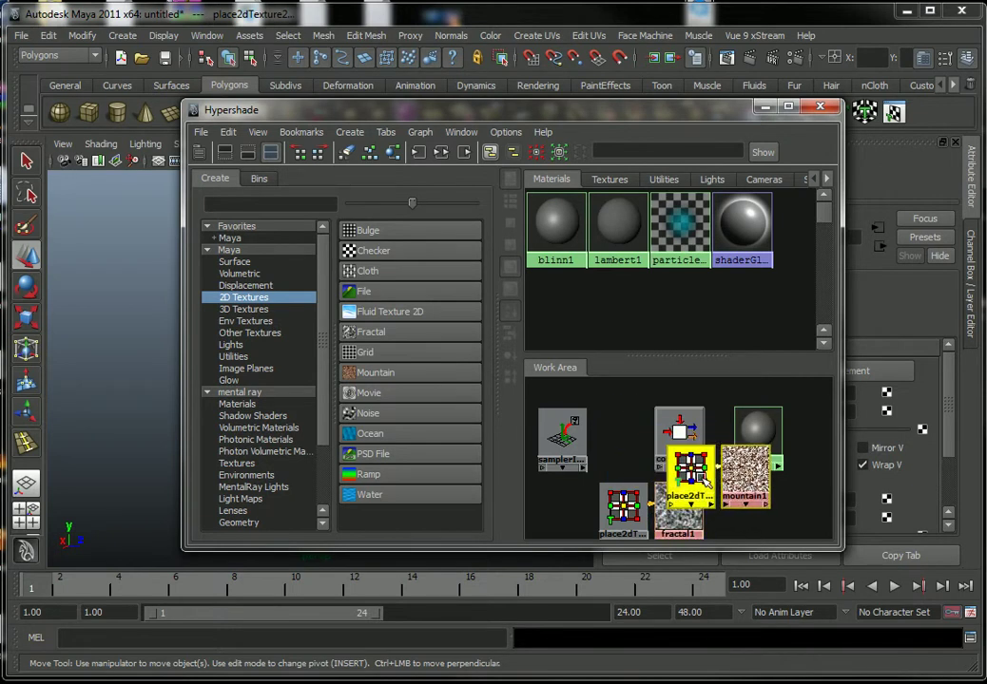
pyautogui.moveTo(659, 440); pyautogui.dragTo(690, 508)
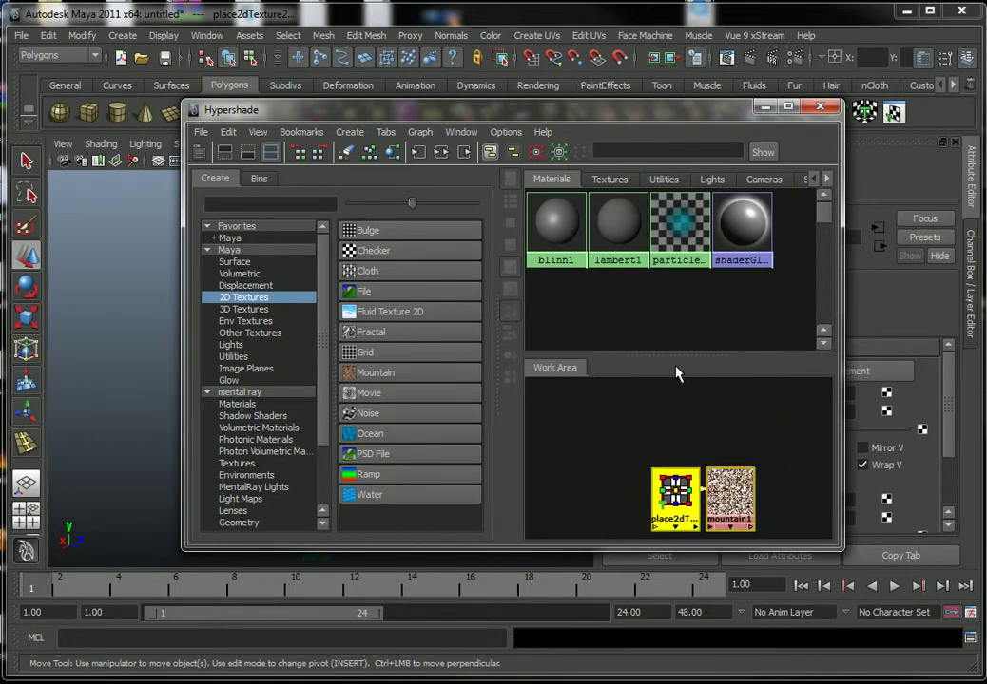
pyautogui.keyDown('alt'); pyautogui.moveTo(683, 397); pyautogui.dragTo(696, 438, button='middle'); pyautogui.keyUp('alt')
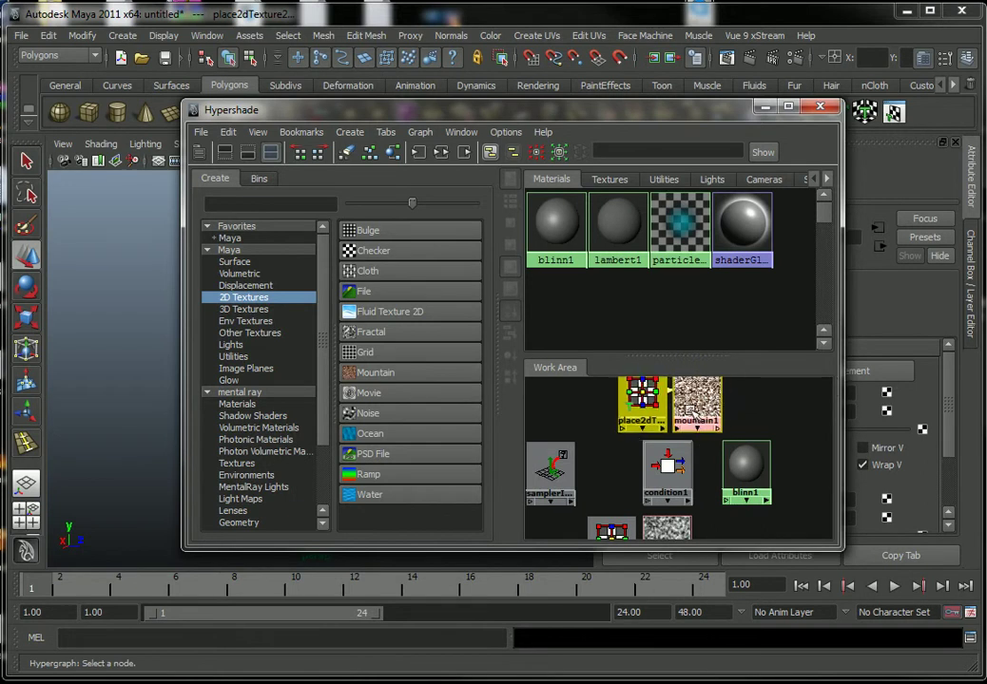
# - Switch the Hypershade layout so the work area fills the window
pyautogui.click(247, 152)
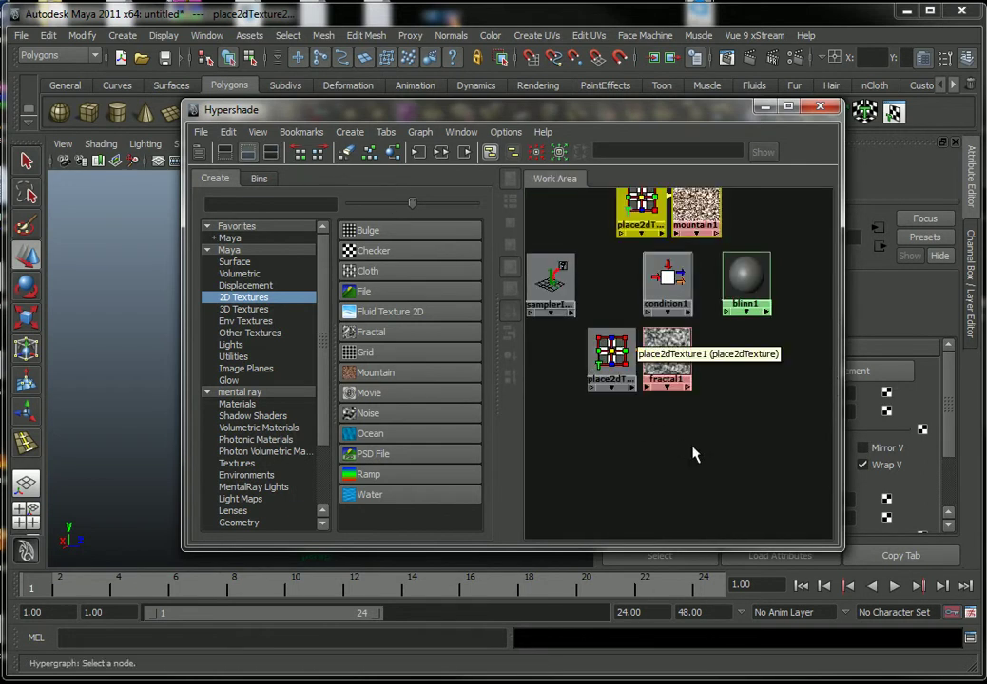
pyautogui.keyDown('alt'); pyautogui.moveTo(692, 454); pyautogui.dragTo(707, 473, button='middle'); pyautogui.keyUp('alt')
pyautogui.click(201, 152)
# - Frame the nodes and align them, moving the fractal1 pair under condition1
pyautogui.moveTo(591, 269); pyautogui.dragTo(314, 458)
pyautogui.press('f')
pyautogui.moveTo(580, 379)
pyautogui.mouseDown()
pyautogui.moveTo(563, 377)
pyautogui.moveTo(583, 368)
pyautogui.mouseUp()
pyautogui.click(480, 370)
pyautogui.click(656, 366)
pyautogui.click(553, 472)
pyautogui.moveTo(551, 473)
pyautogui.mouseDown()
pyautogui.moveTo(601, 473)
pyautogui.moveTo(578, 466)
pyautogui.mouseUp()
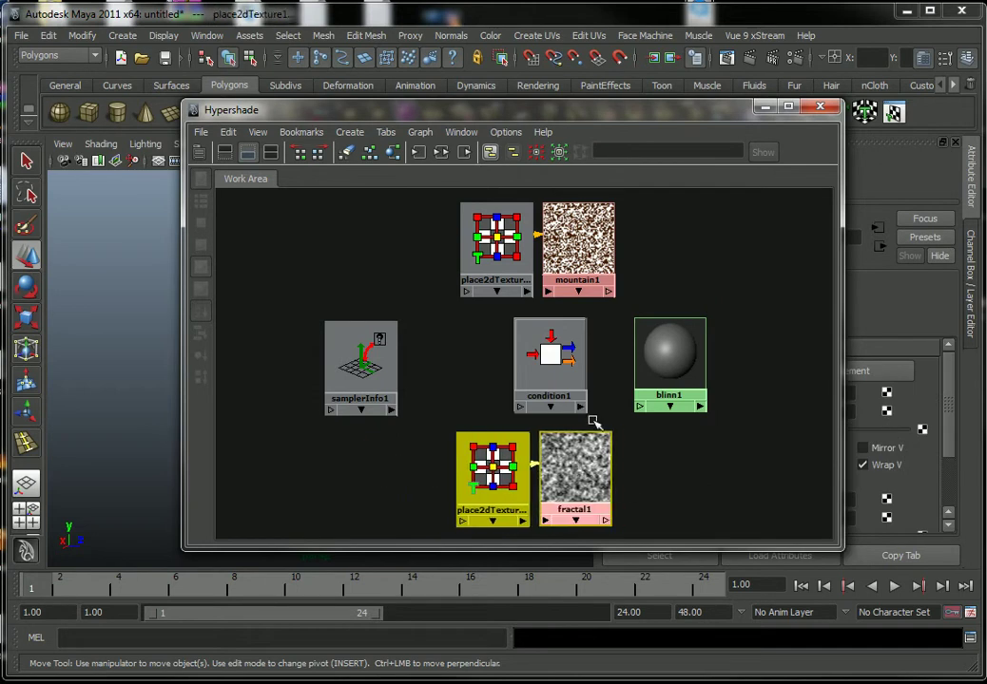
# - Set fractal1's Threshold 0.106, Ratio 0.496, Frequency Ratio 1.146 and Level Min 6.707
pyautogui.moveTo(686, 129); pyautogui.dragTo(429, 128)
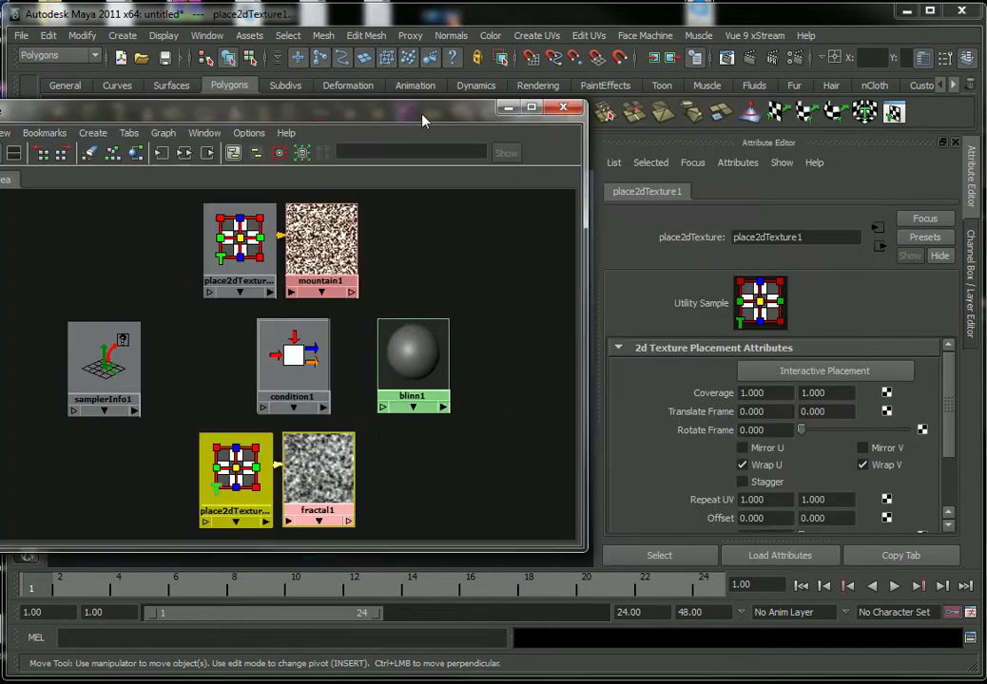
pyautogui.click(353, 471)
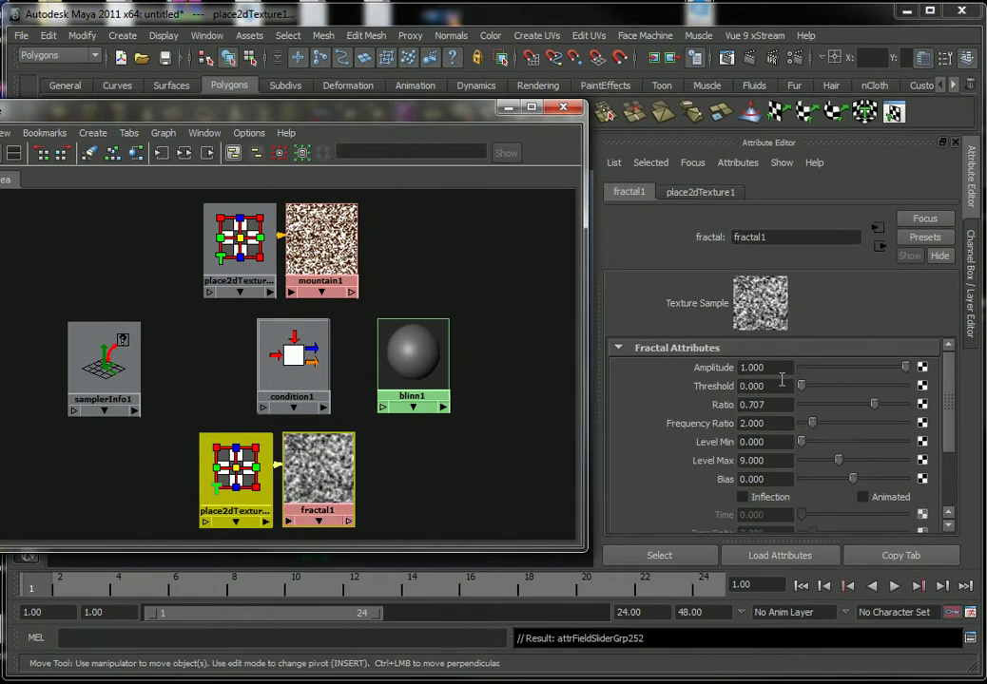
pyautogui.moveTo(797, 368); pyautogui.dragTo(908, 370)
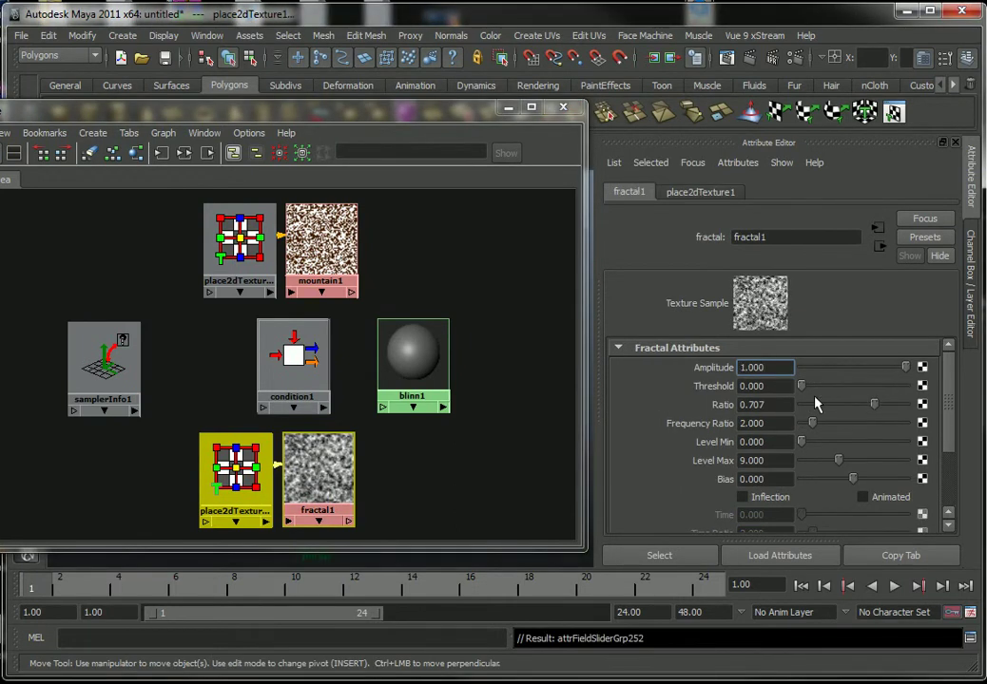
pyautogui.moveTo(806, 390)
pyautogui.mouseDown()
pyautogui.moveTo(824, 388)
pyautogui.moveTo(813, 388)
pyautogui.mouseUp()
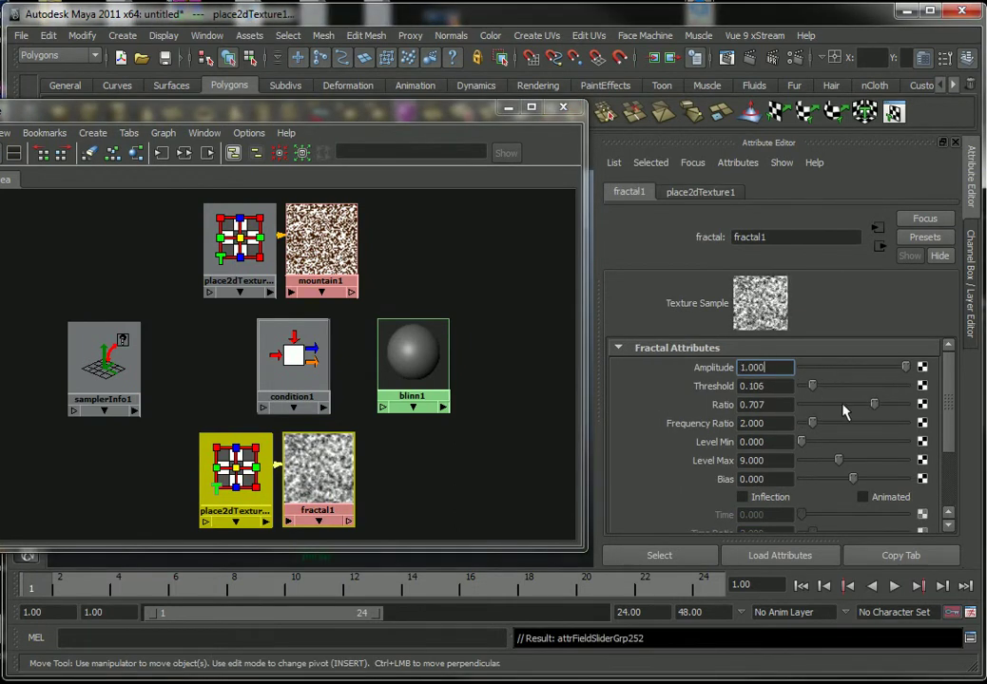
pyautogui.moveTo(874, 404)
pyautogui.mouseDown()
pyautogui.moveTo(908, 407)
pyautogui.moveTo(852, 407)
pyautogui.mouseUp()
pyautogui.scroll(-2, 774, 441)
pyautogui.scroll(2, 774, 441)
pyautogui.moveTo(810, 430)
pyautogui.mouseDown()
pyautogui.moveTo(865, 429)
pyautogui.moveTo(800, 428)
pyautogui.moveTo(838, 447)
pyautogui.mouseUp()
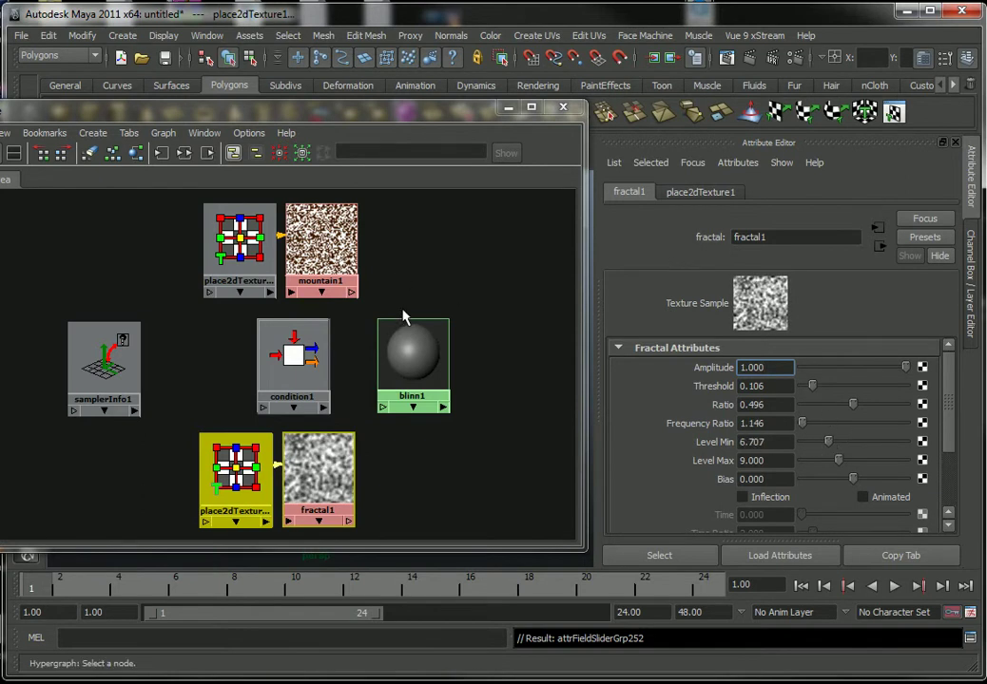
pyautogui.click(478, 301)
pyautogui.moveTo(314, 112); pyautogui.dragTo(623, 123)
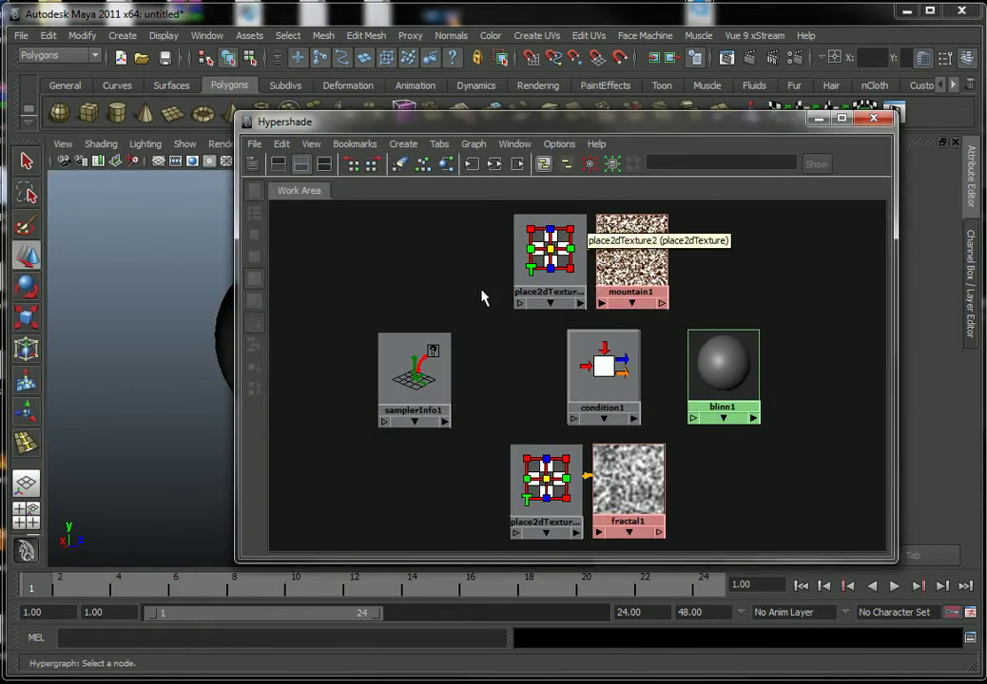
# - Connect samplerInfo1.flippedNormal to condition1.firstTerm through the Connection Editor
pyautogui.moveTo(418, 380)
pyautogui.mouseDown(button='middle')
pyautogui.moveTo(606, 358)
pyautogui.moveTo(616, 370)
pyautogui.mouseUp(button='middle')
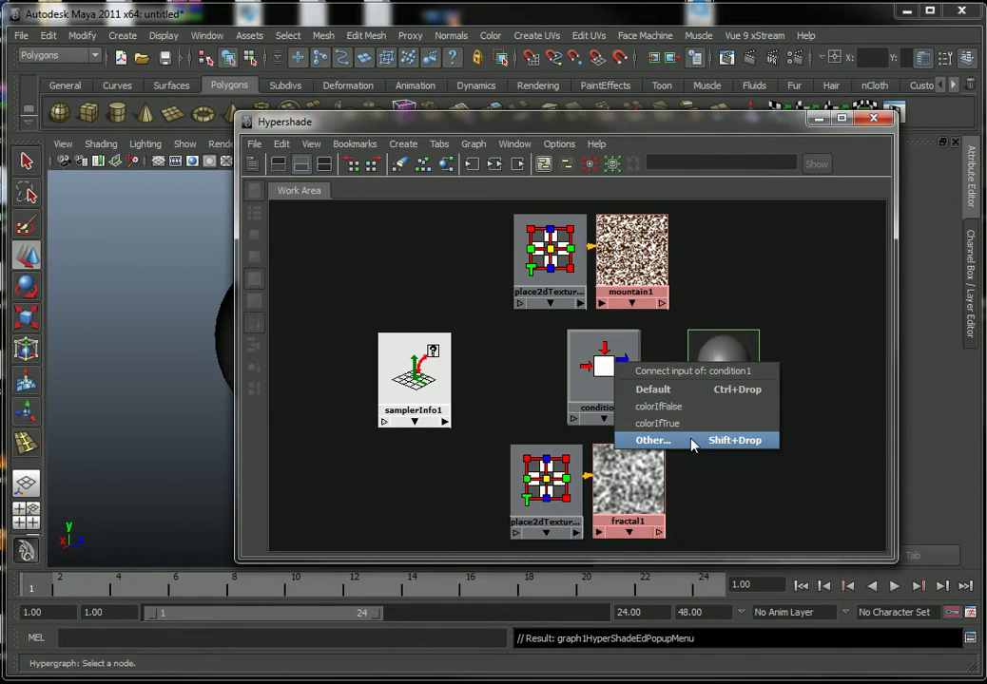
pyautogui.click(692, 441)
pyautogui.moveTo(333, 64); pyautogui.dragTo(388, 60)
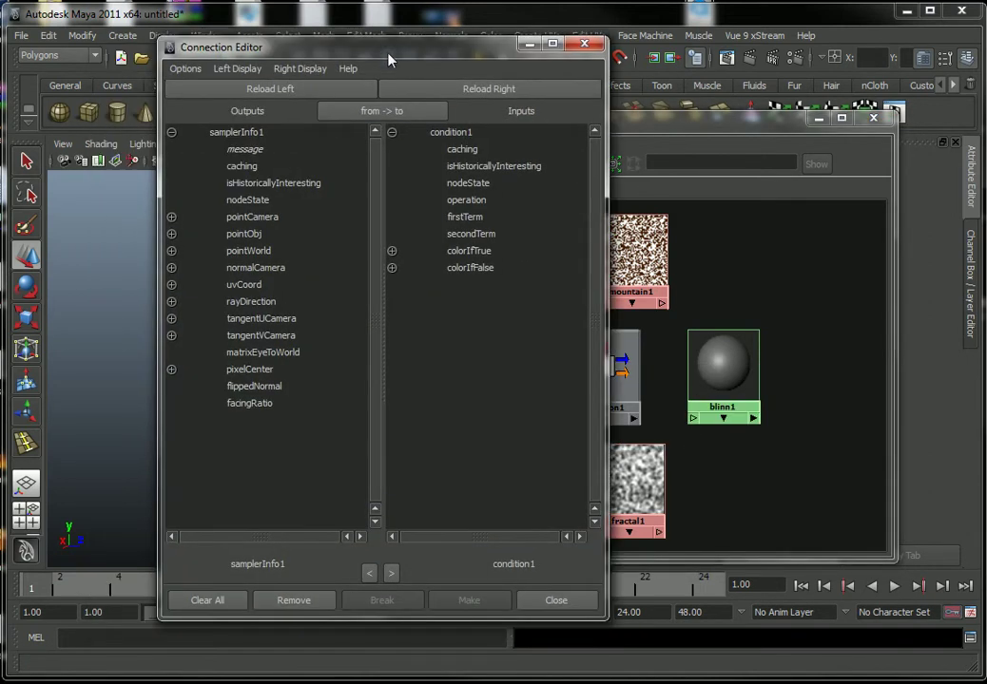
pyautogui.moveTo(267, 49); pyautogui.dragTo(201, 49)
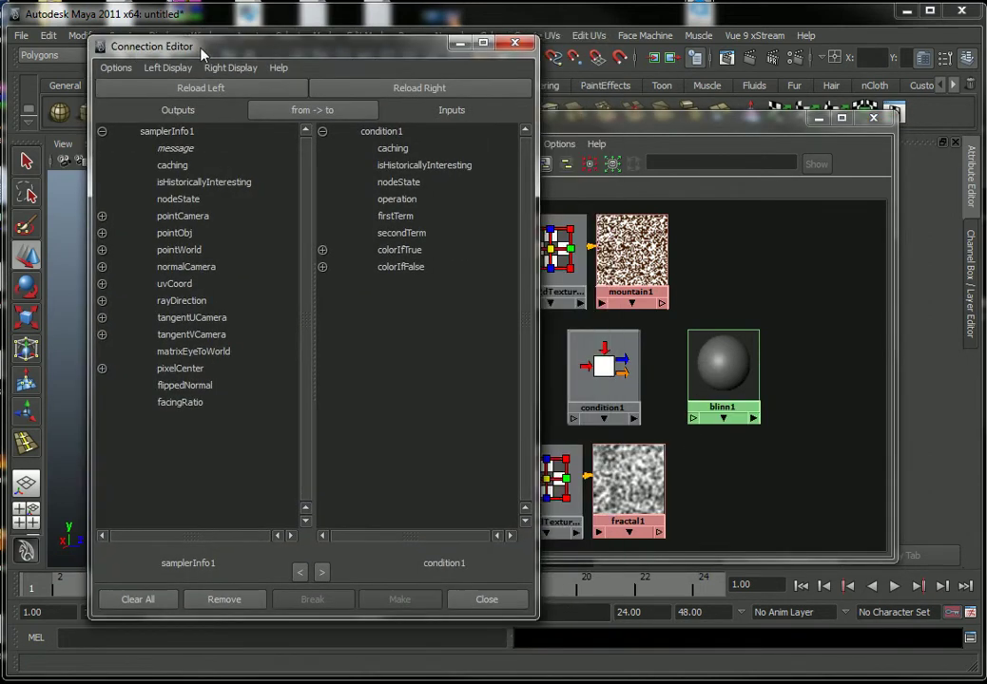
pyautogui.click(168, 386)
pyautogui.moveTo(233, 46); pyautogui.dragTo(860, 497)
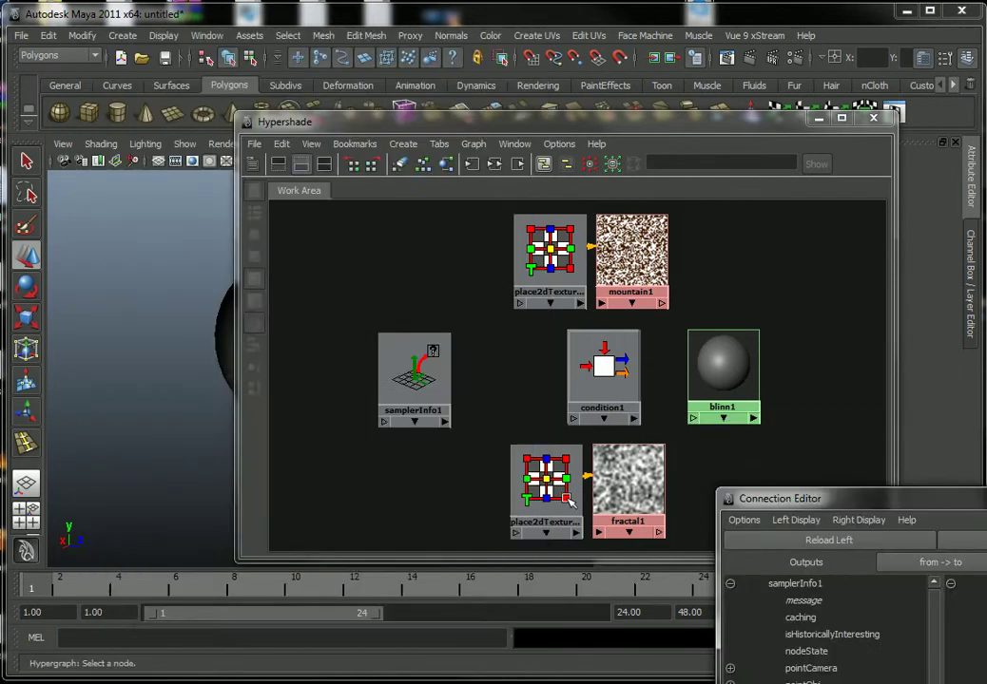
pyautogui.moveTo(780, 498); pyautogui.dragTo(236, 78)
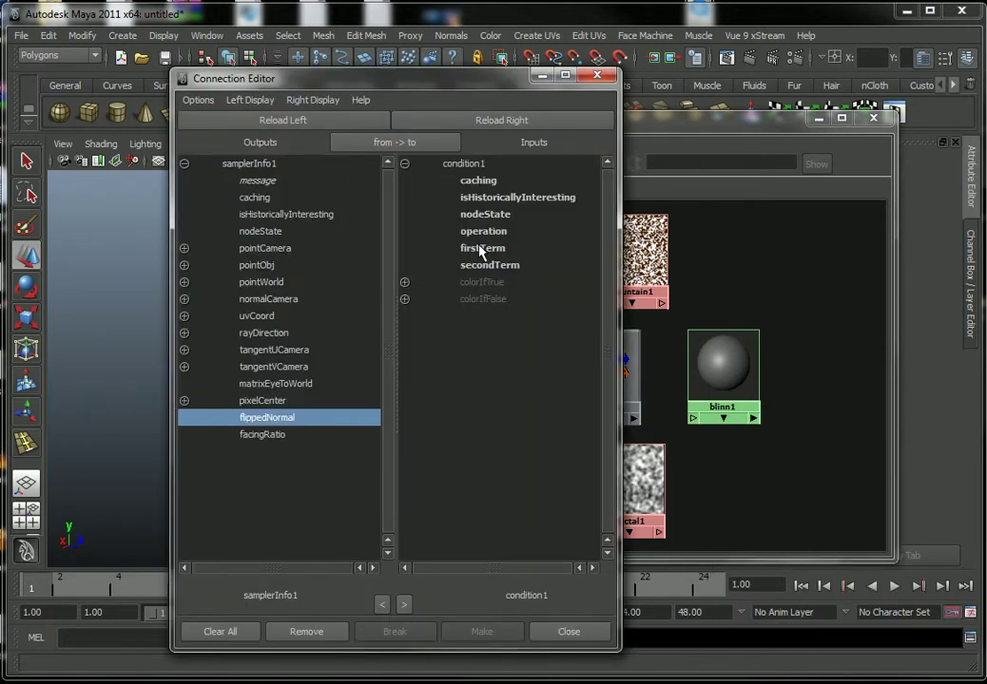
pyautogui.click(483, 249)
pyautogui.moveTo(485, 80); pyautogui.dragTo(371, 67)
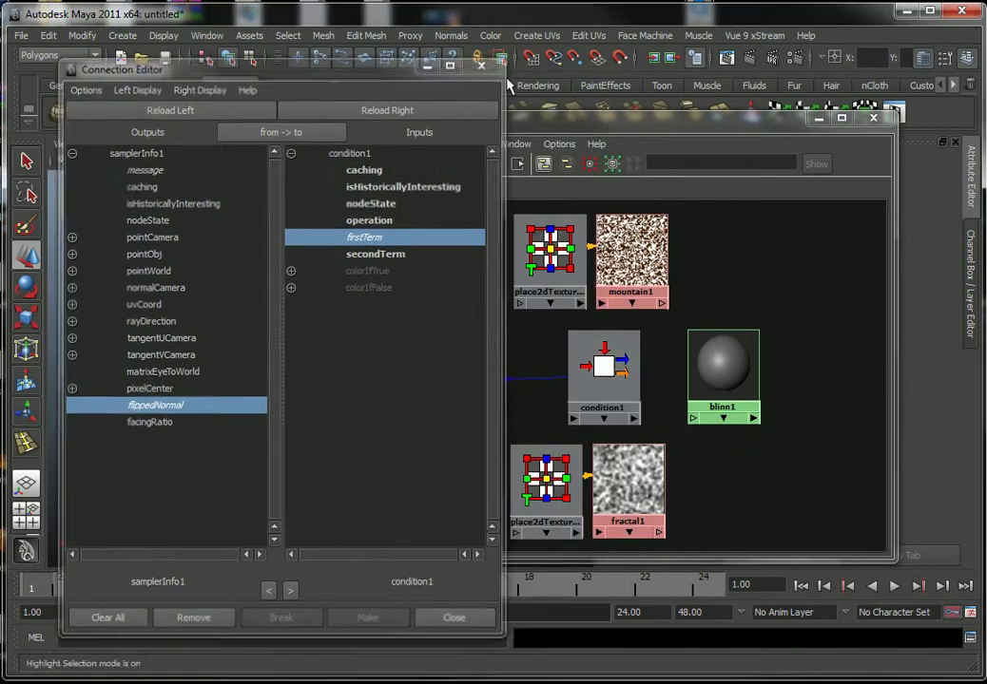
pyautogui.click(484, 63)
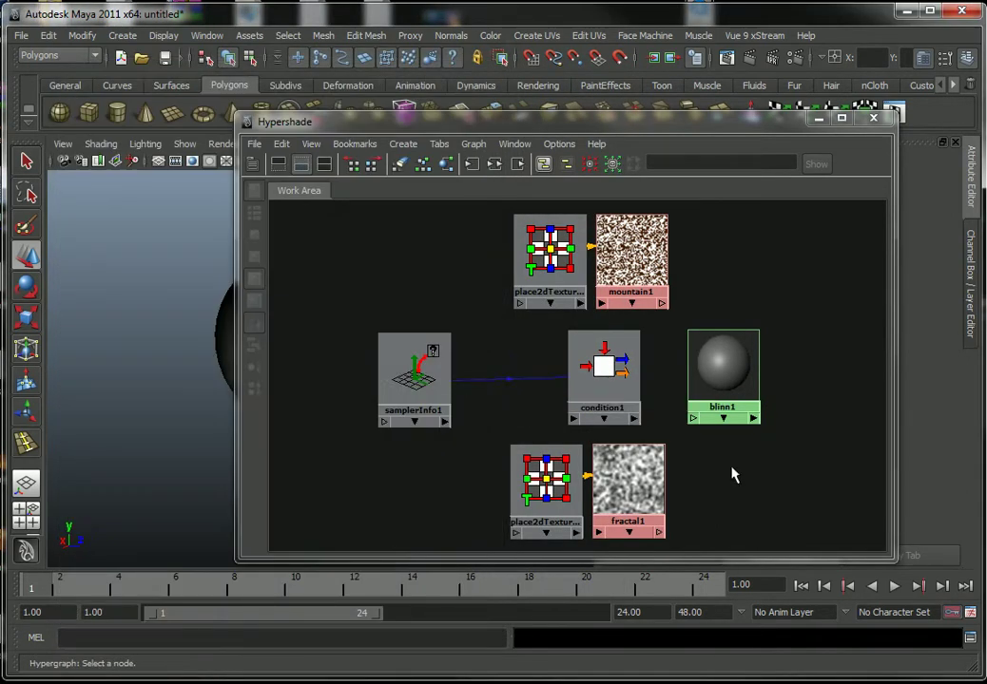
# - Inspect condition1's attributes, then minimize the Hypershade to uncover the perspective viewport
pyautogui.click(628, 249)
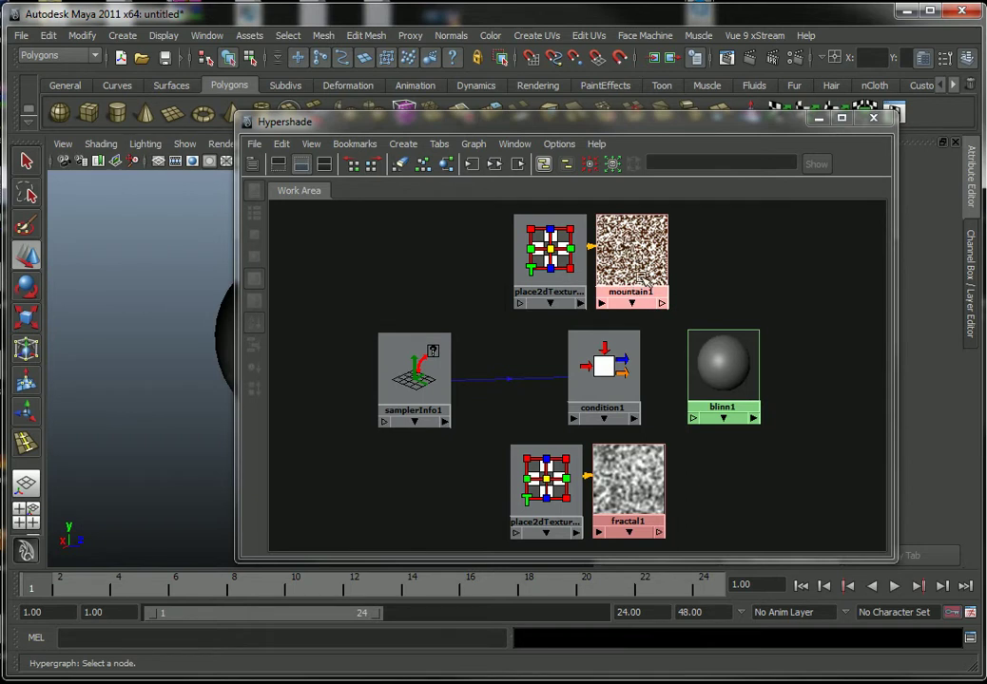
pyautogui.click(616, 356)
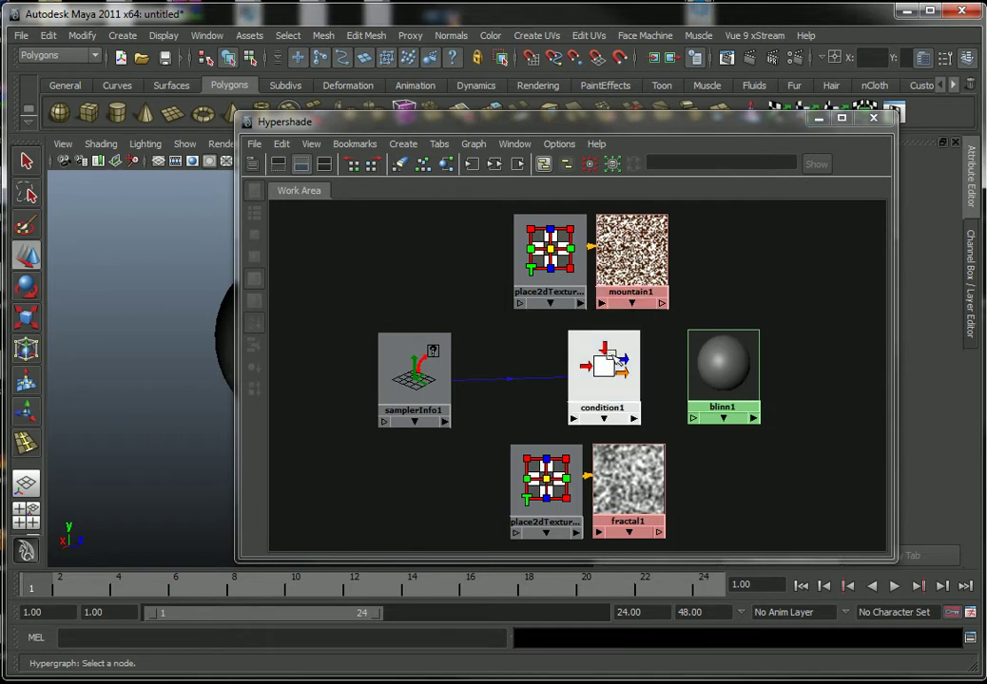
pyautogui.doubleClick(616, 356)
pyautogui.moveTo(684, 121); pyautogui.dragTo(284, 109)
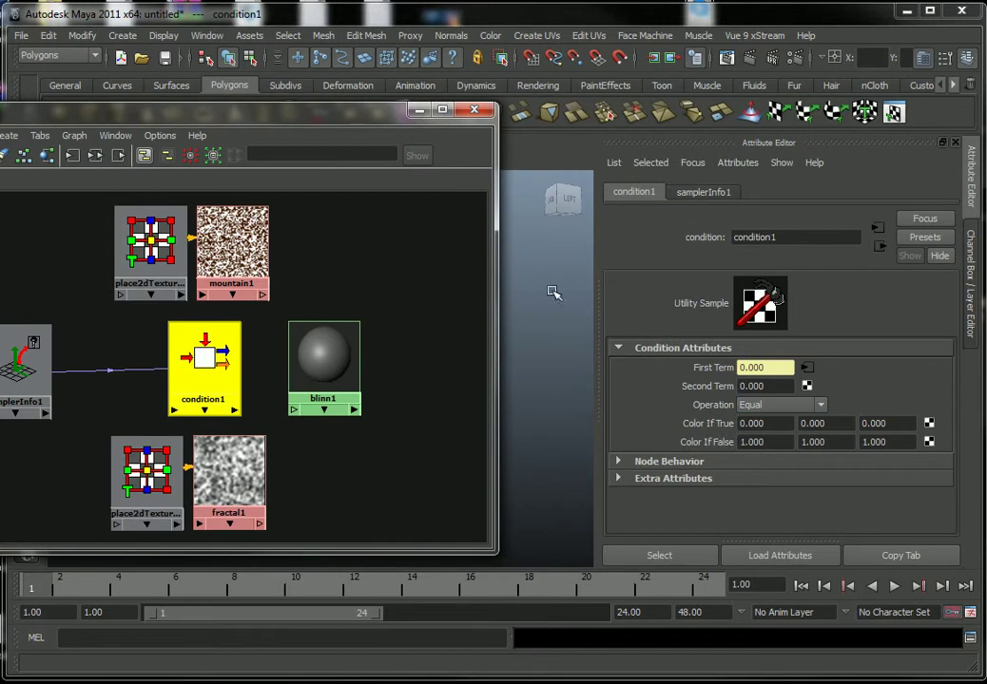
pyautogui.moveTo(427, 119); pyautogui.dragTo(874, 125)
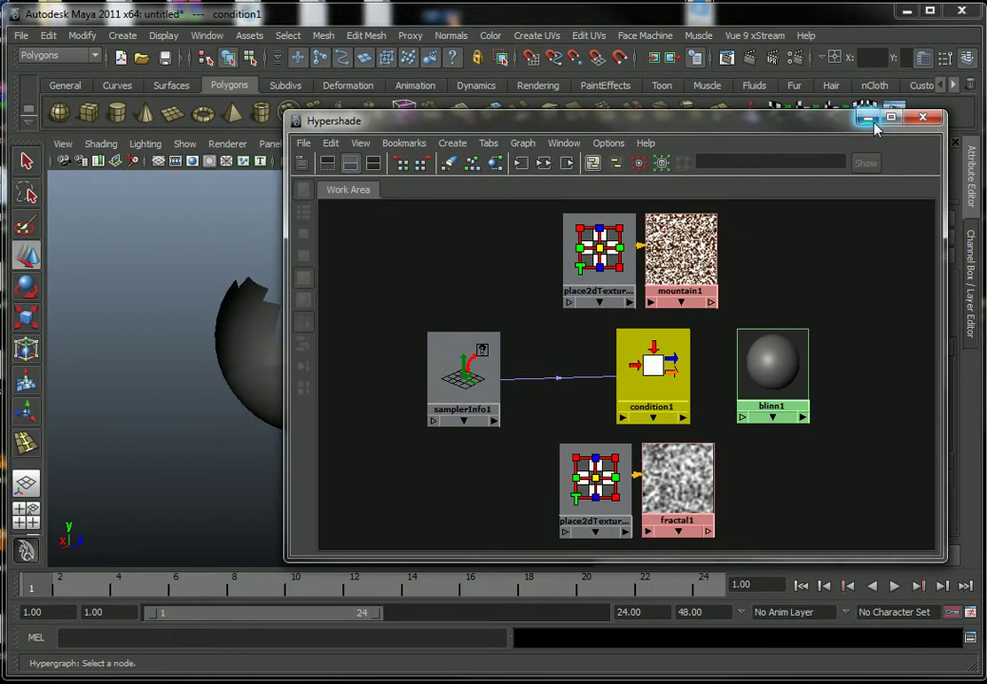
pyautogui.click(869, 118)
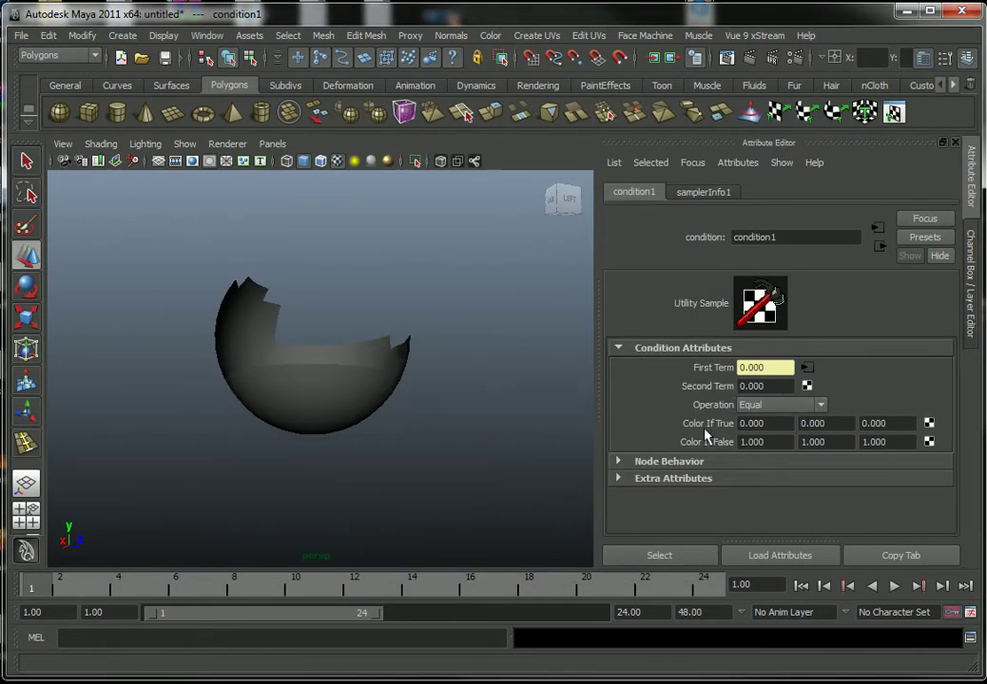
# - Select the opened sphere and display its vertex normals from the torn-off Polygons menu
pyautogui.click(319, 367)
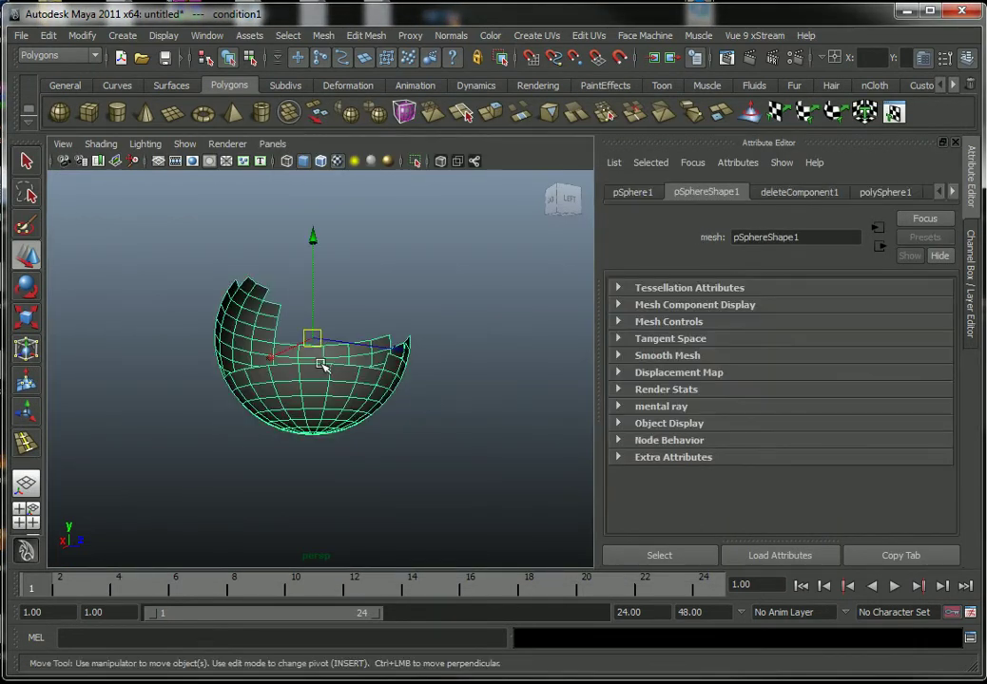
pyautogui.moveTo(320, 374)
pyautogui.keyDown('alt'); pyautogui.mouseDown()
pyautogui.moveTo(331, 402)
pyautogui.moveTo(399, 383)
pyautogui.mouseUp(); pyautogui.keyUp('alt')
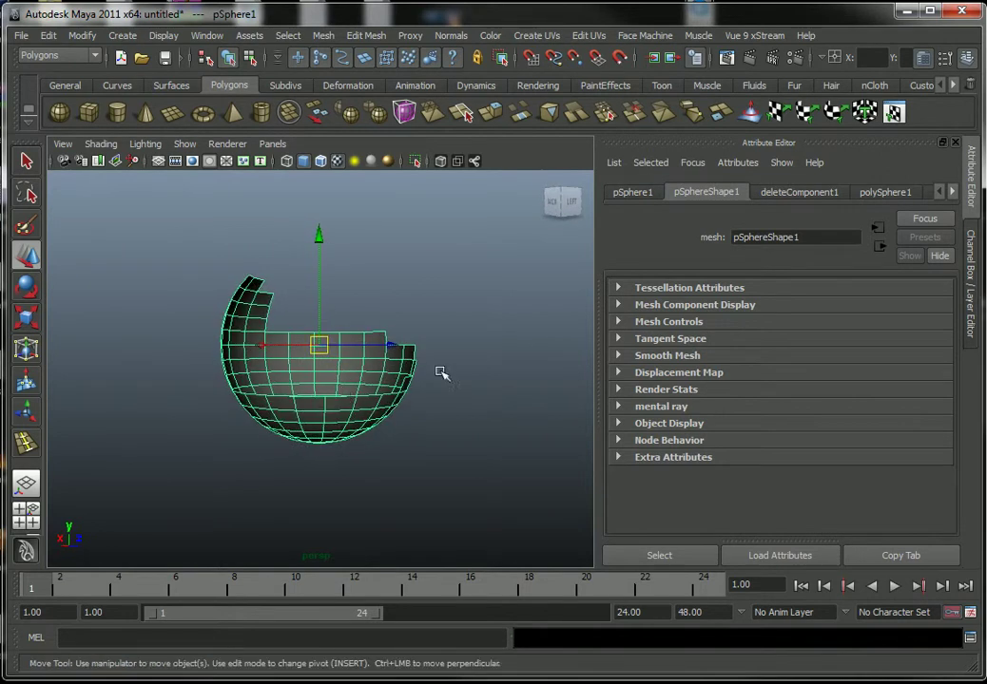
pyautogui.click(163, 36)
pyautogui.moveTo(186, 202)
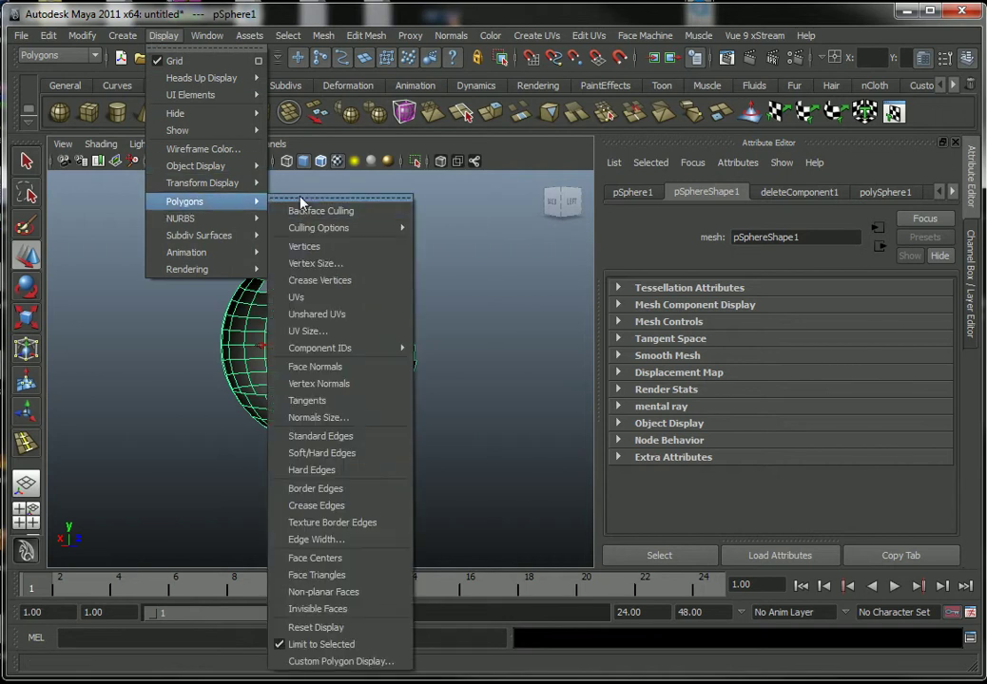
pyautogui.click(302, 182)
pyautogui.moveTo(328, 182); pyautogui.dragTo(745, 73)
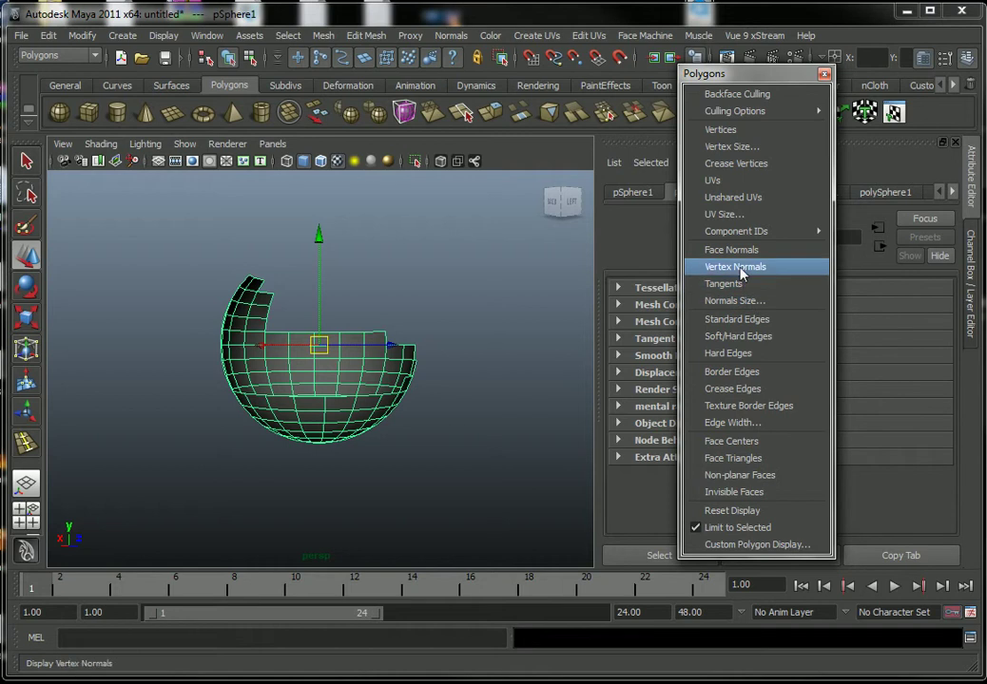
pyautogui.click(767, 250)
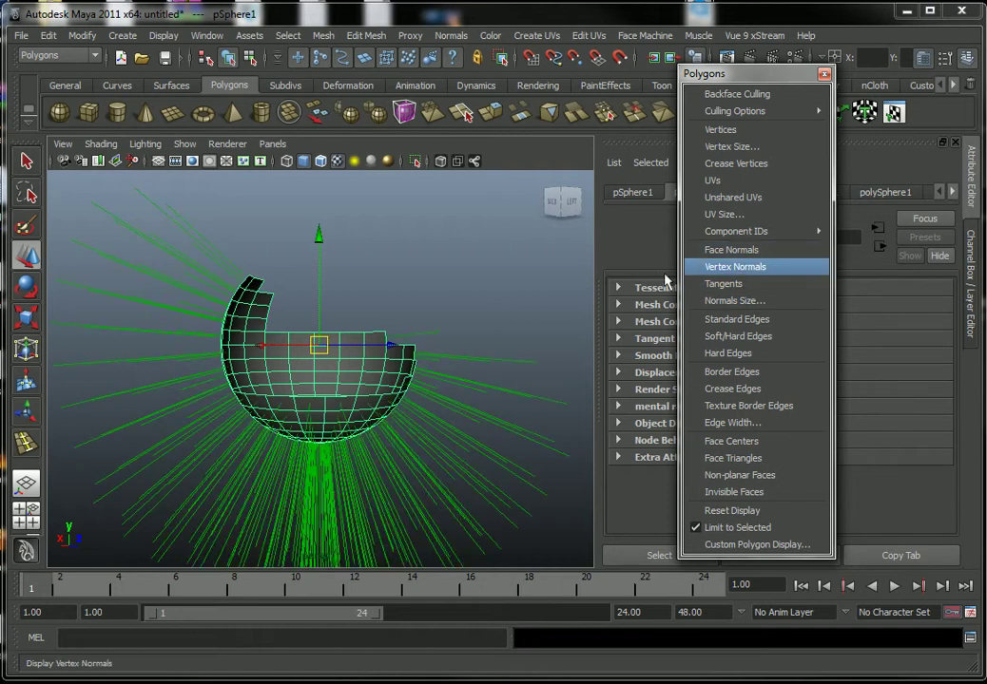
pyautogui.moveTo(494, 314)
pyautogui.keyDown('alt'); pyautogui.mouseDown()
pyautogui.moveTo(415, 344)
pyautogui.moveTo(436, 392)
pyautogui.moveTo(395, 404)
pyautogui.mouseUp(); pyautogui.keyUp('alt')
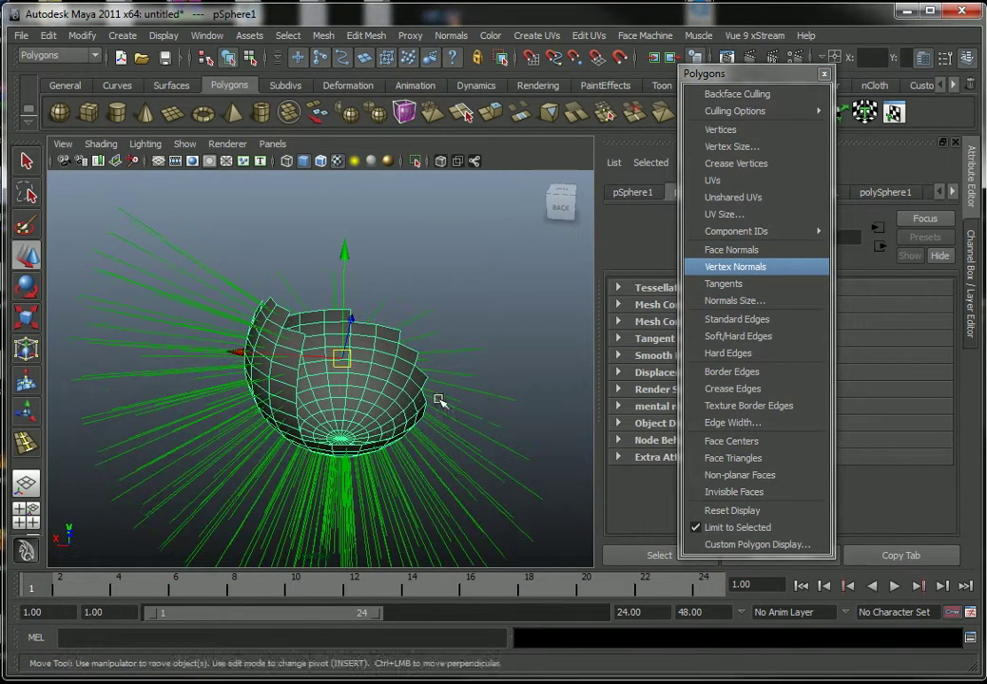
# - Set the normals size to 0.1 and zoom in on the inside of the bowl
pyautogui.click(735, 302)
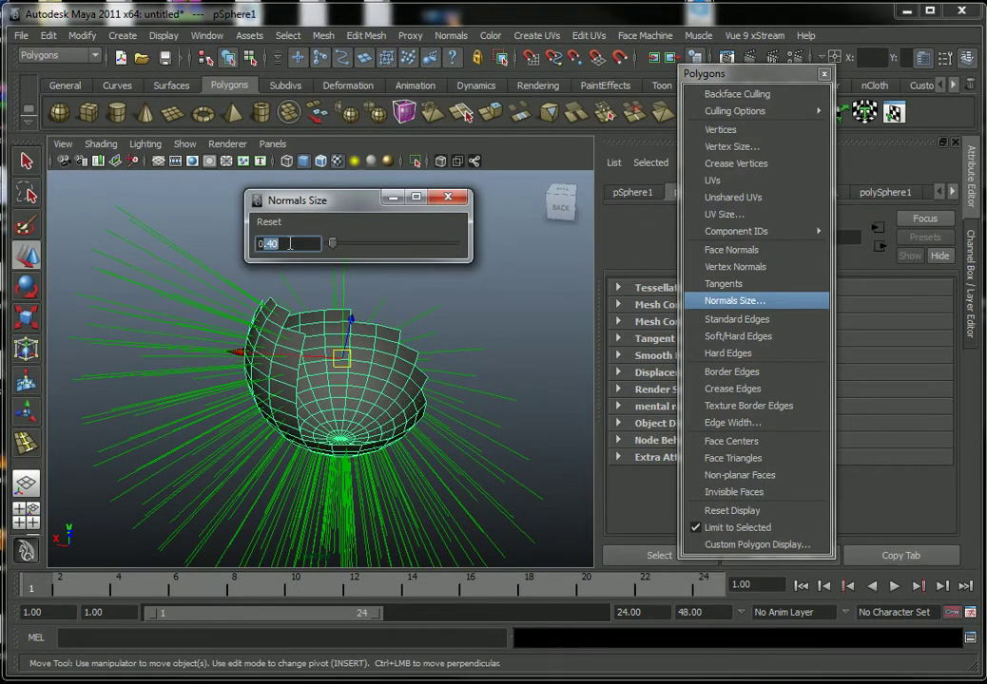
pyautogui.write('0.2')
pyautogui.press('Return')
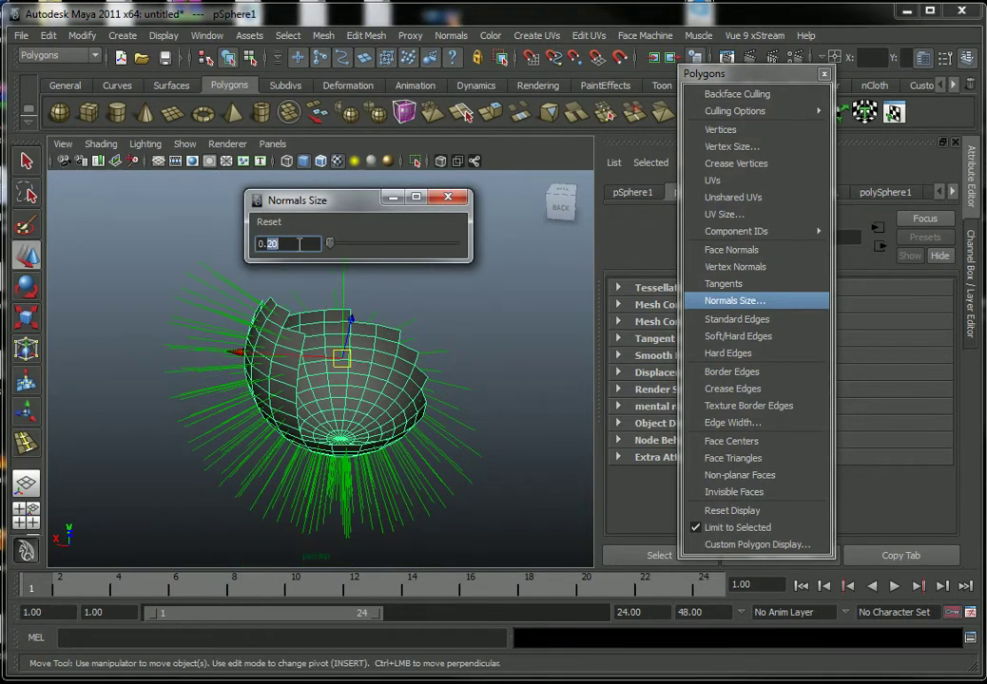
pyautogui.write('0.1')
pyautogui.press('Return')
pyautogui.click(448, 197)
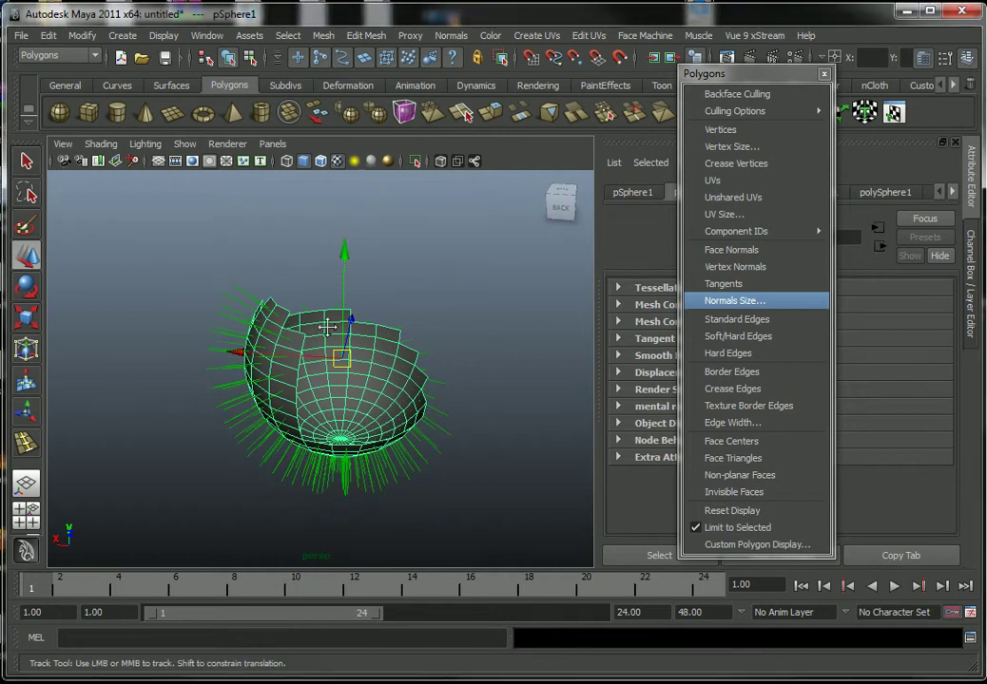
pyautogui.keyDown('alt'); pyautogui.moveTo(328, 353); pyautogui.dragTo(250, 370); pyautogui.keyUp('alt')
pyautogui.keyDown('alt'); pyautogui.moveTo(250, 371); pyautogui.dragTo(412, 378, button='right'); pyautogui.keyUp('alt')
pyautogui.moveTo(411, 378)
pyautogui.keyDown('alt'); pyautogui.mouseDown()
pyautogui.moveTo(304, 375)
pyautogui.moveTo(314, 343)
pyautogui.moveTo(388, 255)
pyautogui.mouseUp(); pyautogui.keyUp('alt')
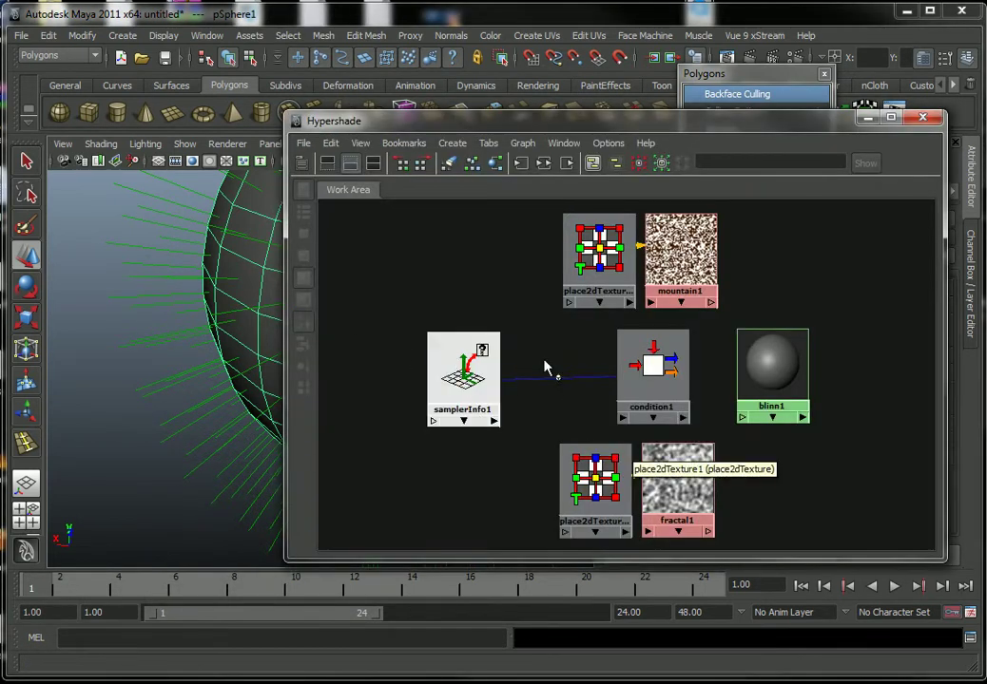
# - Close the floating Polygons display options and the Hypershade window
pyautogui.click(653, 366)
pyautogui.moveTo(742, 123); pyautogui.dragTo(203, 125)
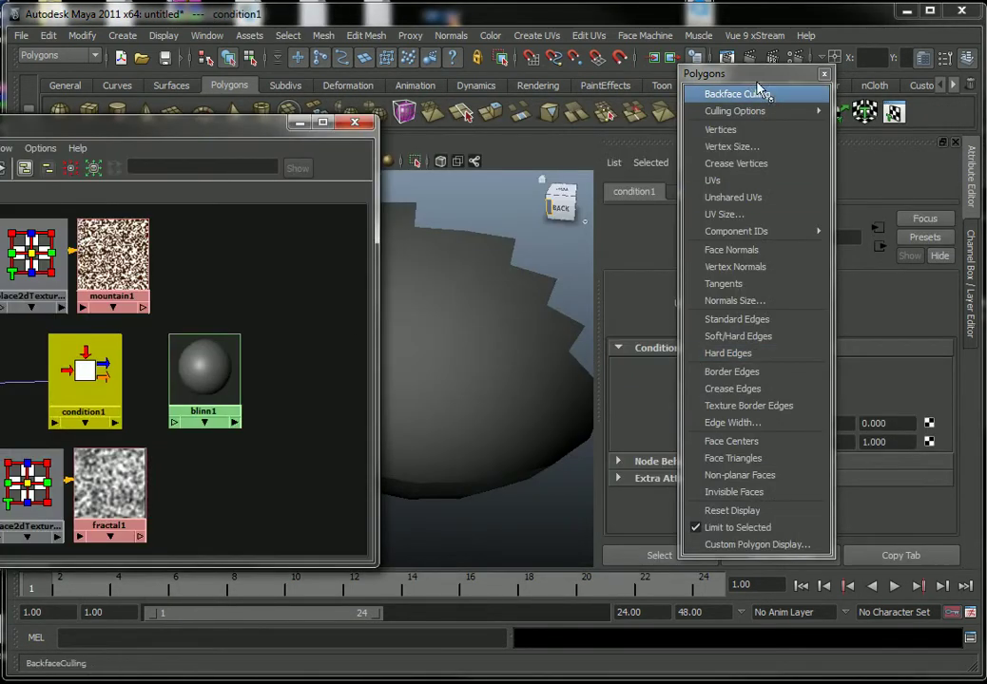
pyautogui.click(823, 74)
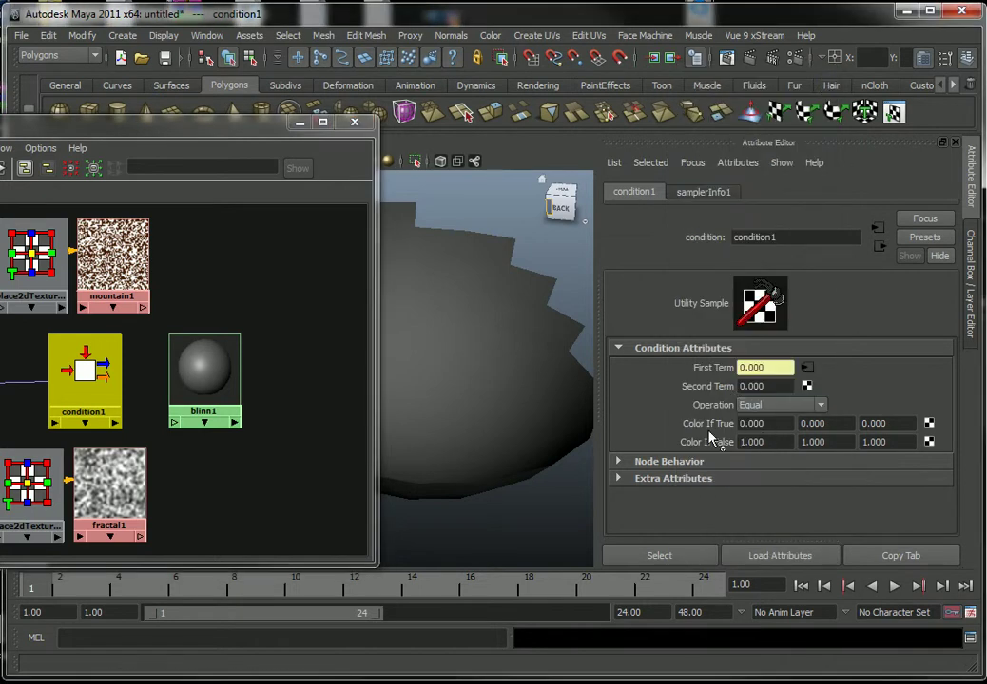
pyautogui.click(299, 122)
# - Turn off the sphere's vertex normals and bring the Hypershade back to screen centre
pyautogui.moveTo(314, 286)
pyautogui.keyDown('alt'); pyautogui.mouseDown()
pyautogui.moveTo(363, 282)
pyautogui.moveTo(334, 328)
pyautogui.moveTo(283, 310)
pyautogui.moveTo(242, 370)
pyautogui.moveTo(217, 274)
pyautogui.mouseUp(); pyautogui.keyUp('alt')
pyautogui.click(363, 282)
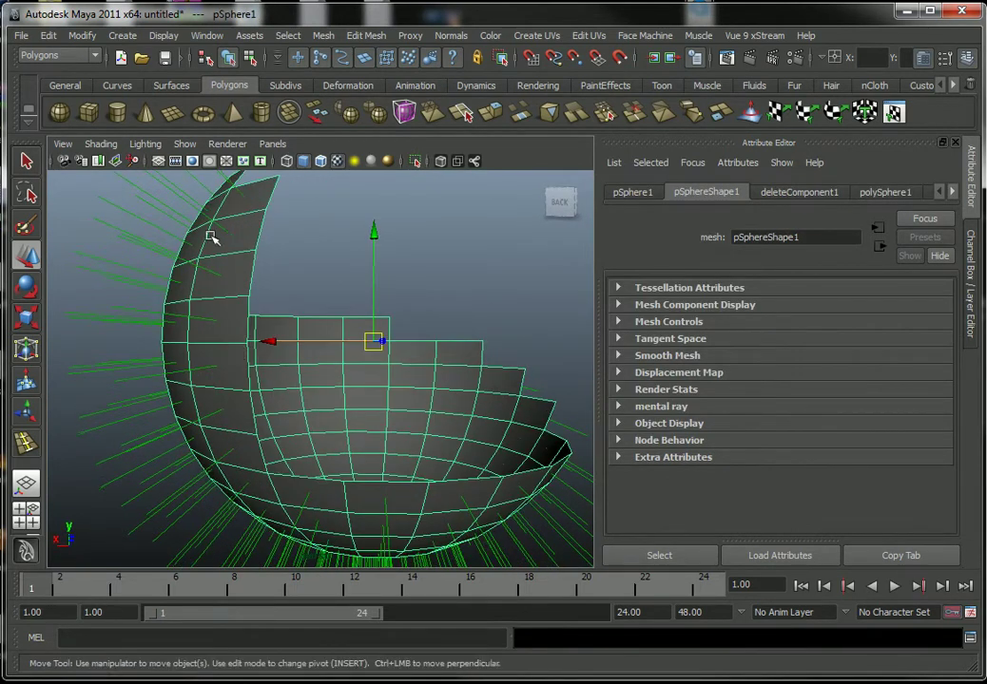
pyautogui.keyDown('alt'); pyautogui.moveTo(299, 443); pyautogui.dragTo(221, 353); pyautogui.keyUp('alt')
pyautogui.moveTo(221, 401)
pyautogui.keyDown('alt'); pyautogui.mouseDown()
pyautogui.moveTo(292, 405)
pyautogui.moveTo(368, 430)
pyautogui.mouseUp(); pyautogui.keyUp('alt')
pyautogui.moveTo(368, 430)
pyautogui.keyDown('alt'); pyautogui.mouseDown(button='right')
pyautogui.moveTo(368, 447)
pyautogui.moveTo(300, 425)
pyautogui.mouseUp(button='right'); pyautogui.keyUp('alt')
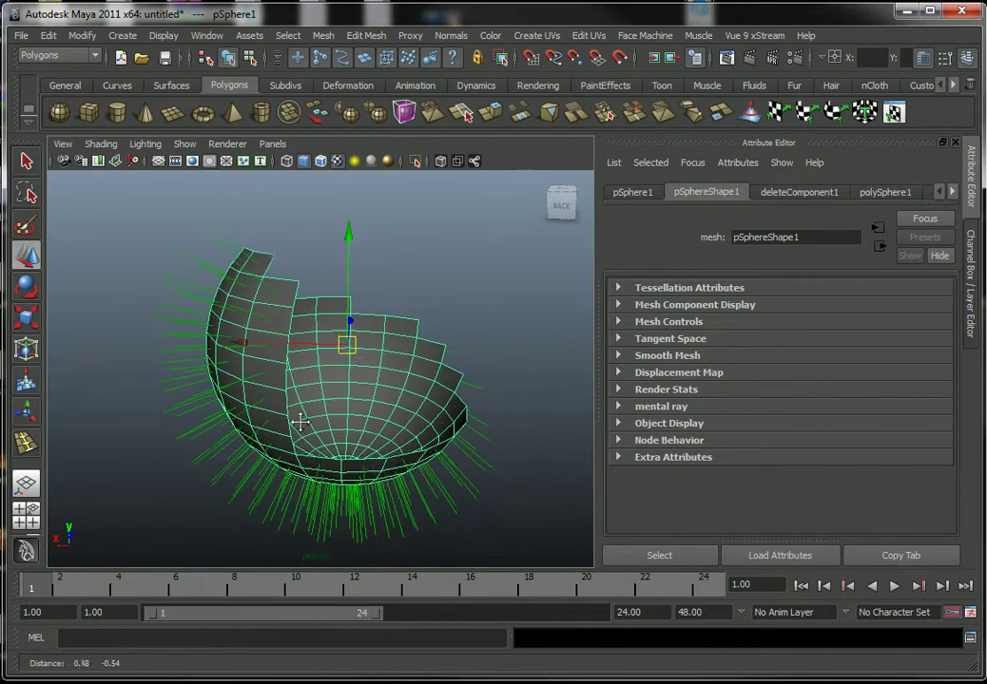
pyautogui.click(162, 35)
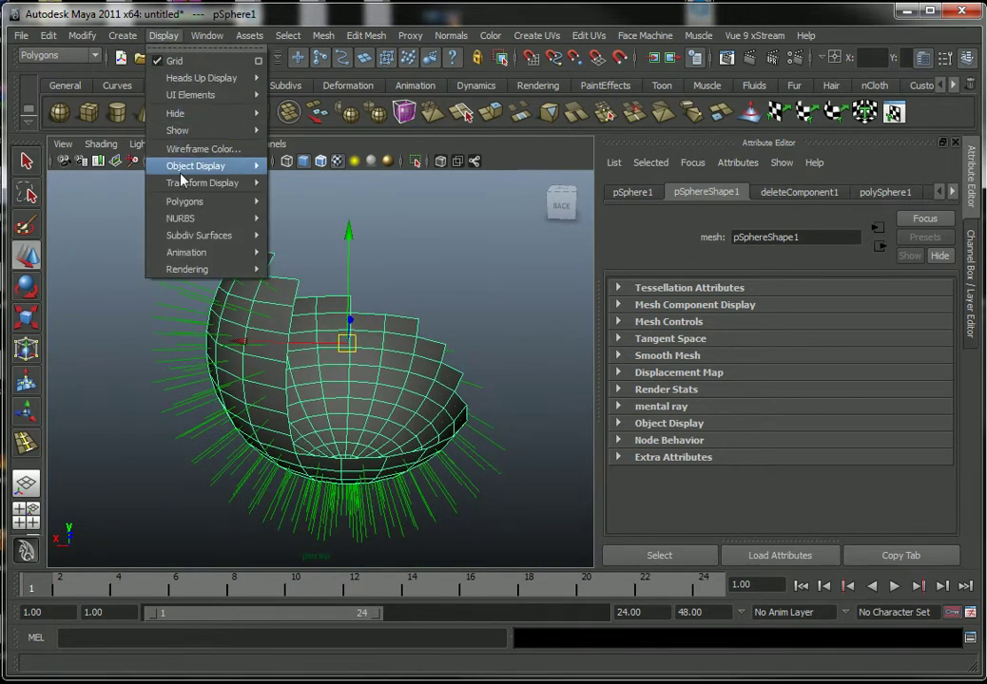
pyautogui.moveTo(184, 202)
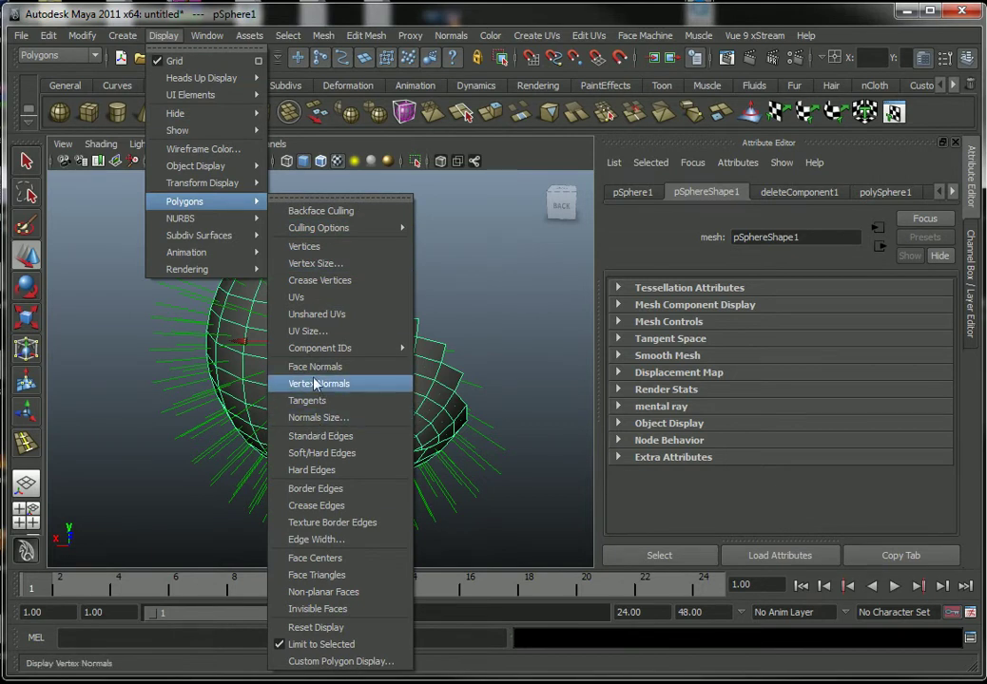
pyautogui.click(319, 384)
pyautogui.keyDown('alt'); pyautogui.moveTo(308, 375); pyautogui.dragTo(181, 376); pyautogui.keyUp('alt')
pyautogui.moveTo(119, 93); pyautogui.dragTo(640, 119)
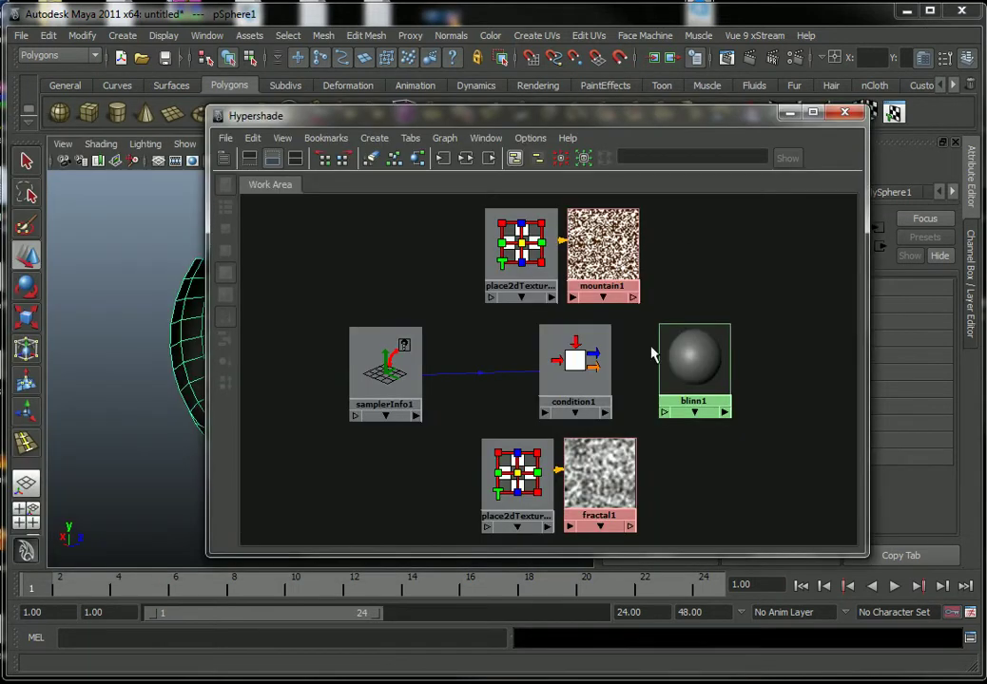
# - Connect mountain1 to condition1's colorIfFalse and fractal1 to its colorIfTrue, then select blinn1
pyautogui.moveTo(602, 266); pyautogui.dragTo(597, 369, button='middle')
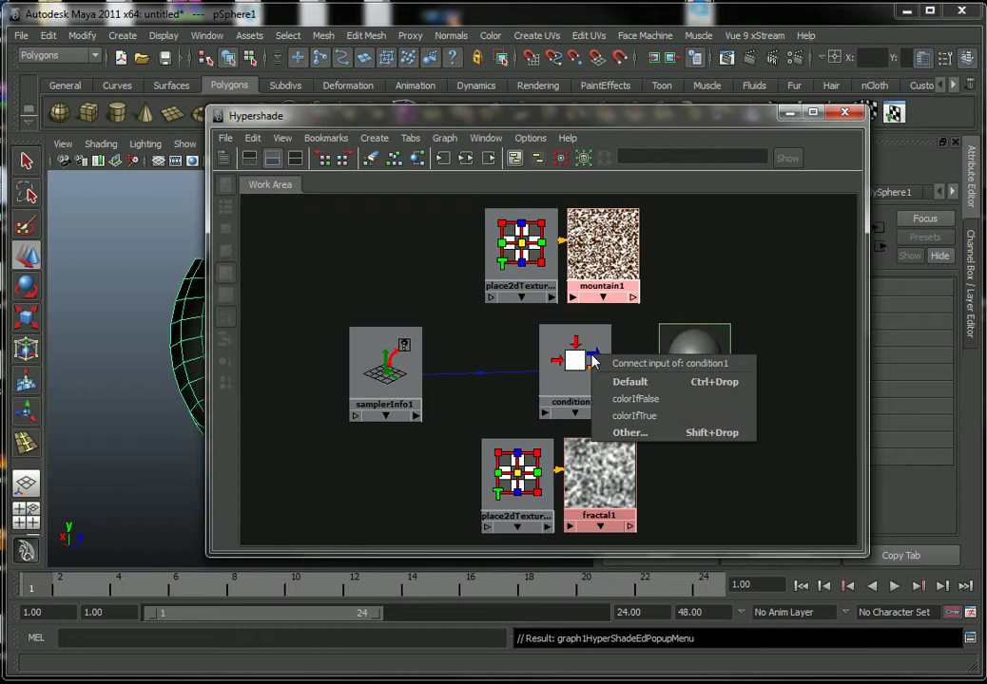
pyautogui.click(645, 401)
pyautogui.moveTo(601, 461); pyautogui.dragTo(568, 382, button='middle')
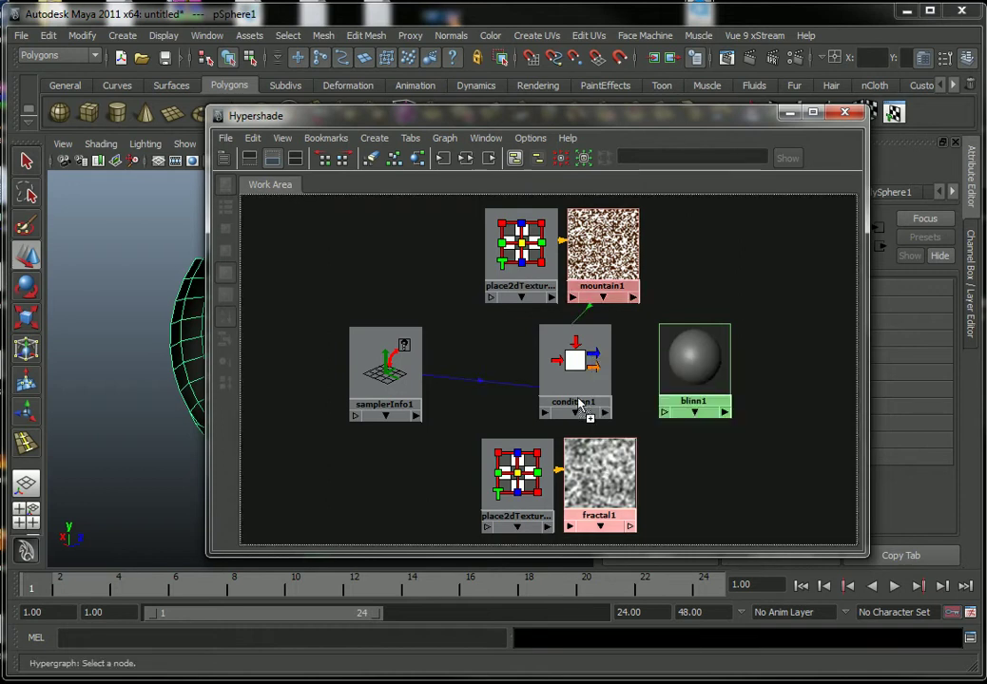
pyautogui.click(635, 434)
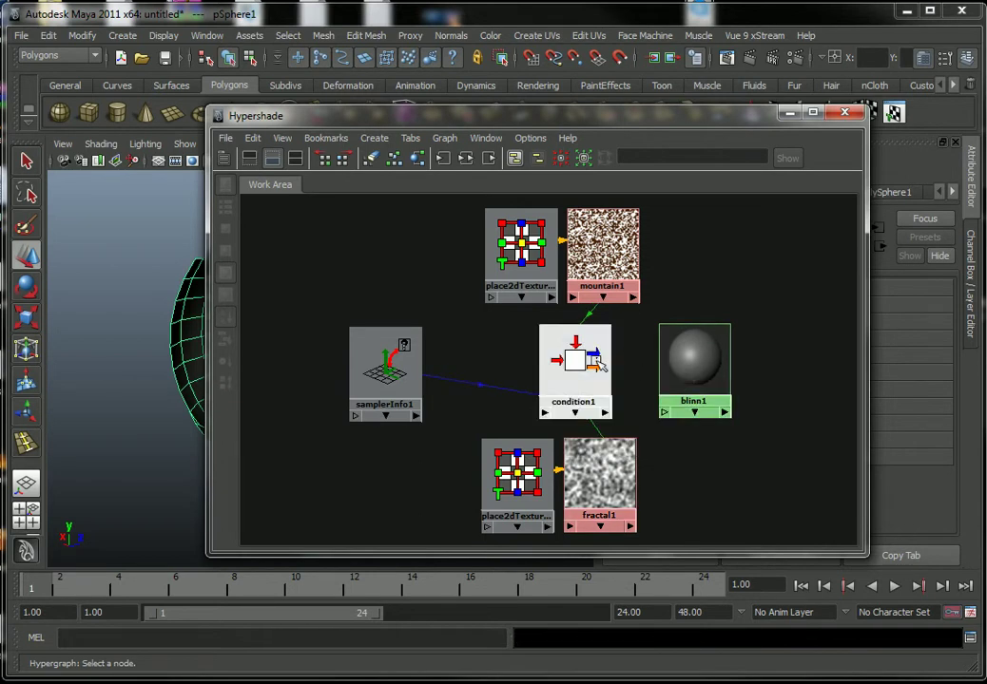
pyautogui.click(586, 369)
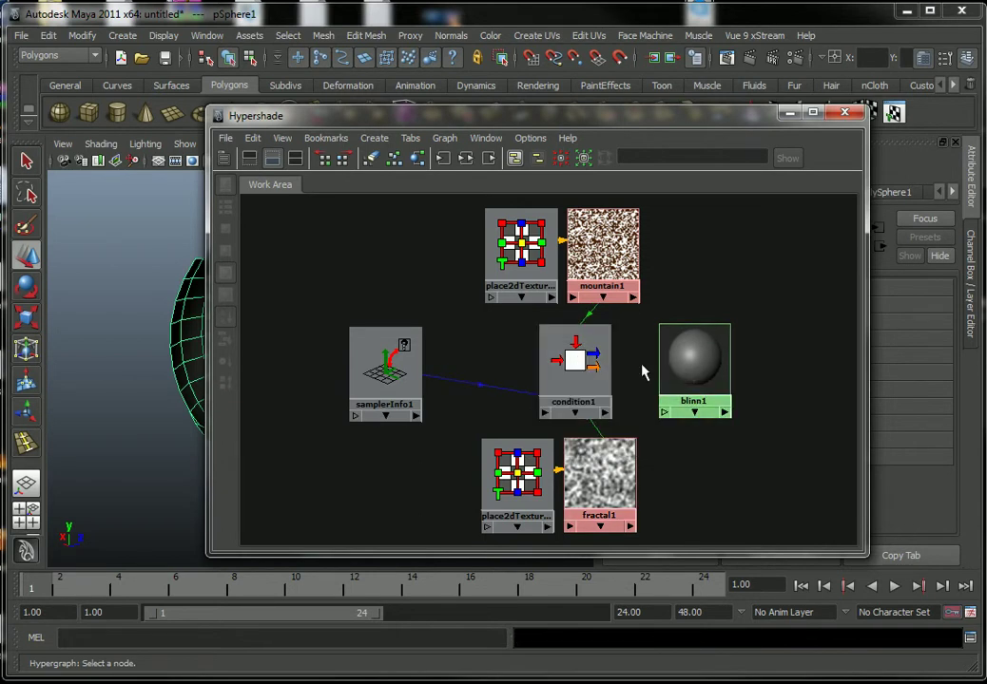
pyautogui.click(694, 366)
pyautogui.moveTo(694, 133); pyautogui.dragTo(498, 138)
# - Plug condition1 into blinn1's Color and switch the viewport to textured display (6)
pyautogui.moveTo(679, 224); pyautogui.dragTo(576, 222)
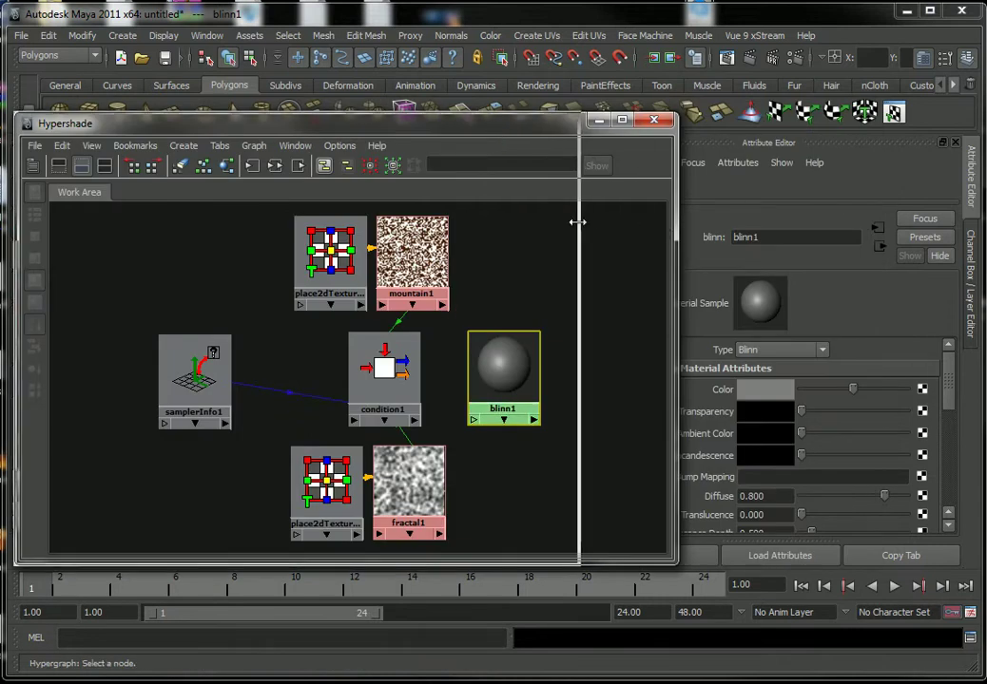
pyautogui.moveTo(399, 369); pyautogui.dragTo(668, 388, button='middle')
pyautogui.moveTo(708, 390); pyautogui.dragTo(708, 390, button='middle')
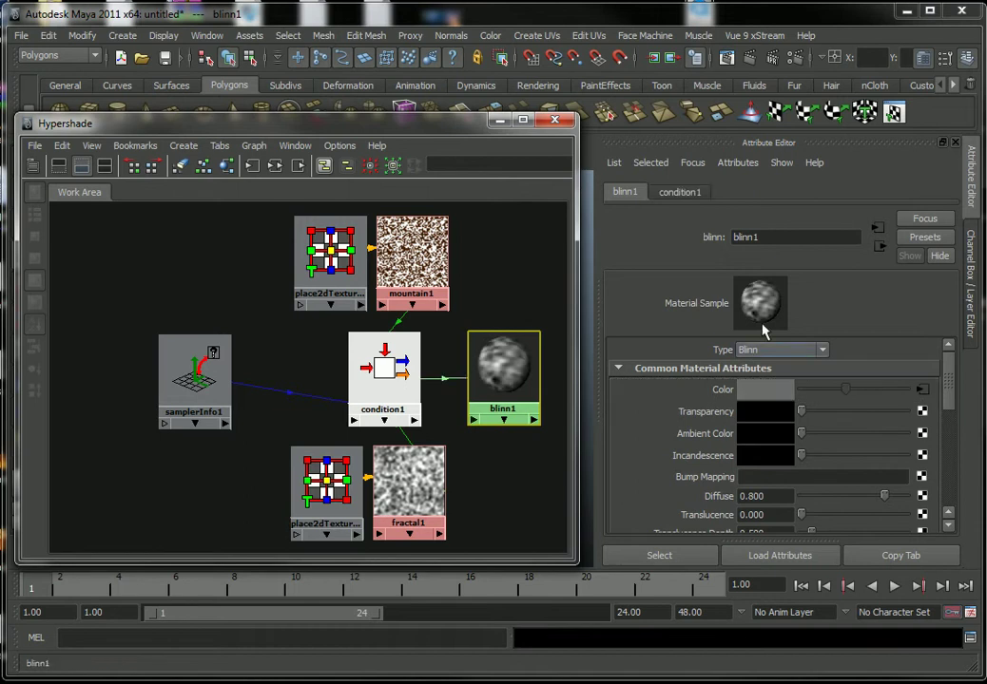
pyautogui.moveTo(320, 122)
pyautogui.mouseDown()
pyautogui.moveTo(745, 136)
pyautogui.moveTo(722, 130)
pyautogui.mouseUp()
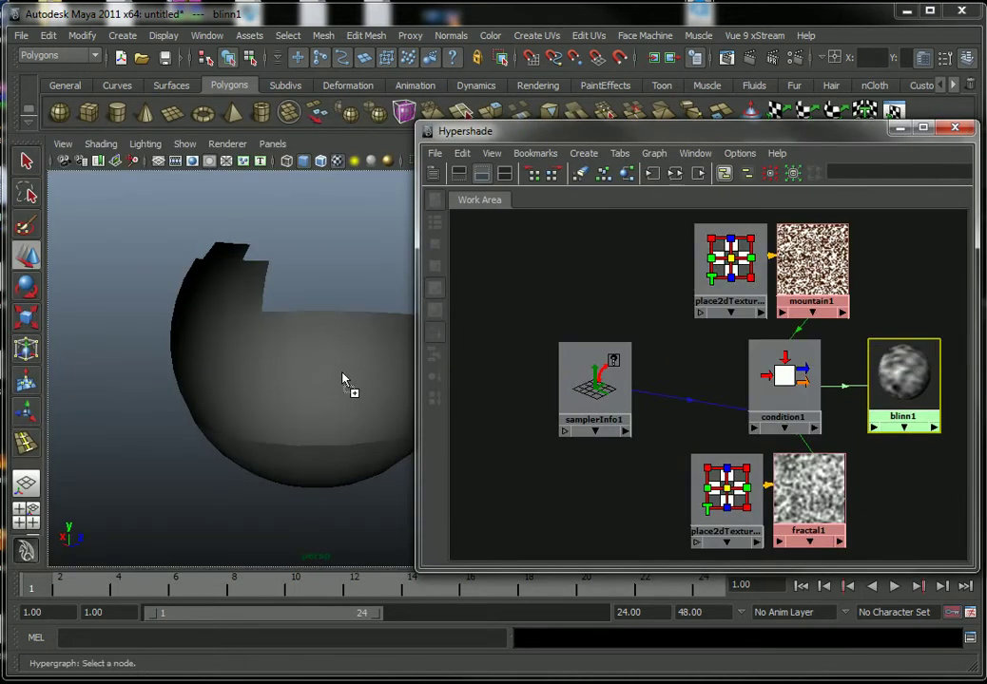
pyautogui.press('6')
pyautogui.moveTo(308, 370)
pyautogui.keyDown('alt'); pyautogui.mouseDown()
pyautogui.moveTo(286, 335)
pyautogui.moveTo(352, 276)
pyautogui.moveTo(425, 314)
pyautogui.moveTo(301, 373)
pyautogui.moveTo(244, 368)
pyautogui.moveTo(243, 352)
pyautogui.moveTo(286, 337)
pyautogui.moveTo(330, 359)
pyautogui.moveTo(290, 353)
pyautogui.moveTo(256, 390)
pyautogui.mouseUp(); pyautogui.keyUp('alt')
pyautogui.moveTo(227, 343)
pyautogui.keyDown('alt'); pyautogui.mouseDown()
pyautogui.moveTo(209, 403)
pyautogui.moveTo(277, 392)
pyautogui.mouseUp(); pyautogui.keyUp('alt')
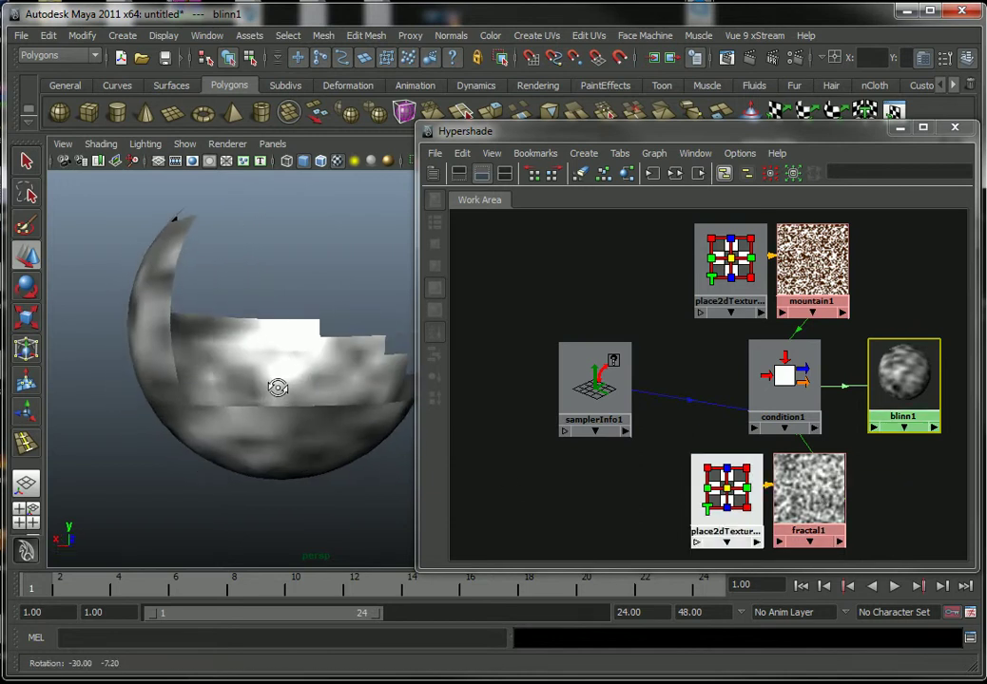
pyautogui.moveTo(238, 390)
pyautogui.keyDown('alt'); pyautogui.mouseDown(button='middle')
pyautogui.moveTo(258, 390)
pyautogui.moveTo(238, 392)
pyautogui.mouseUp(button='middle'); pyautogui.keyUp('alt')
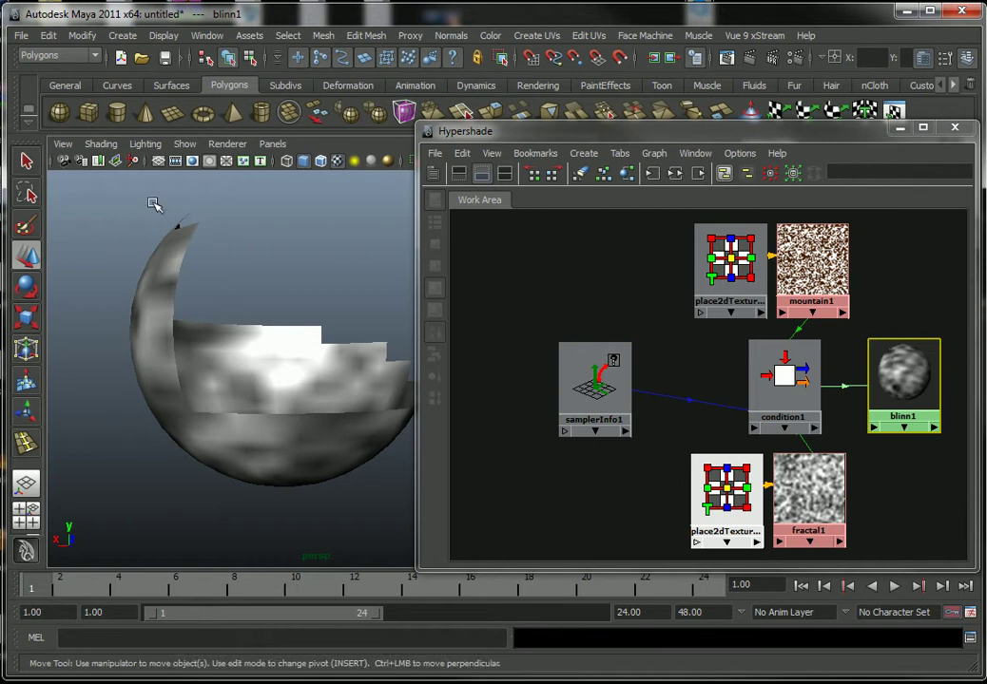
pyautogui.click(747, 58)
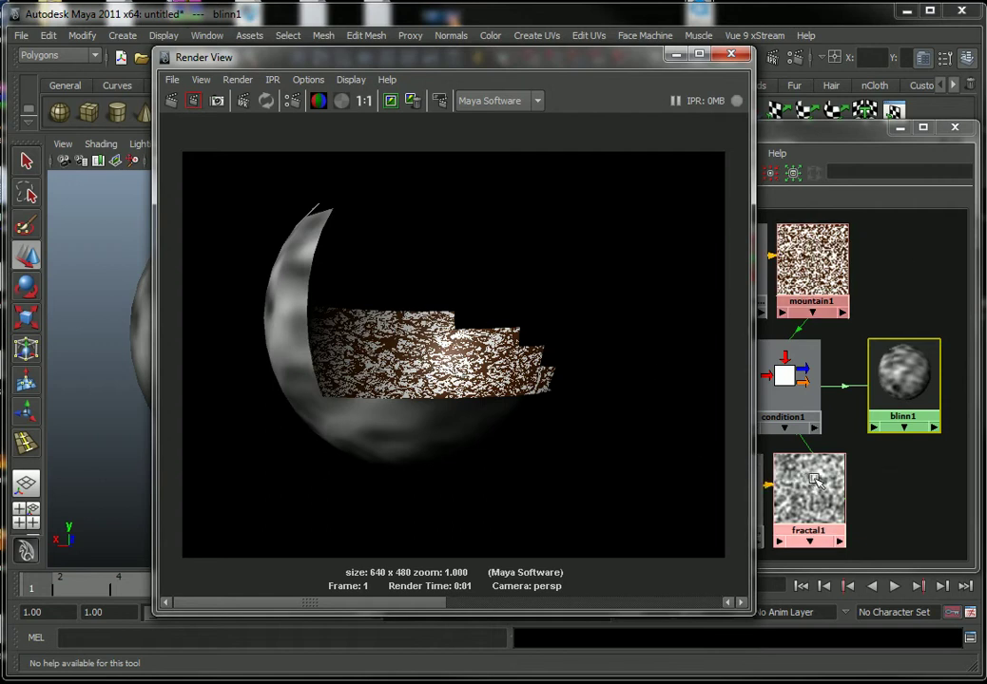
pyautogui.click(734, 61)
pyautogui.moveTo(649, 128); pyautogui.dragTo(519, 115)
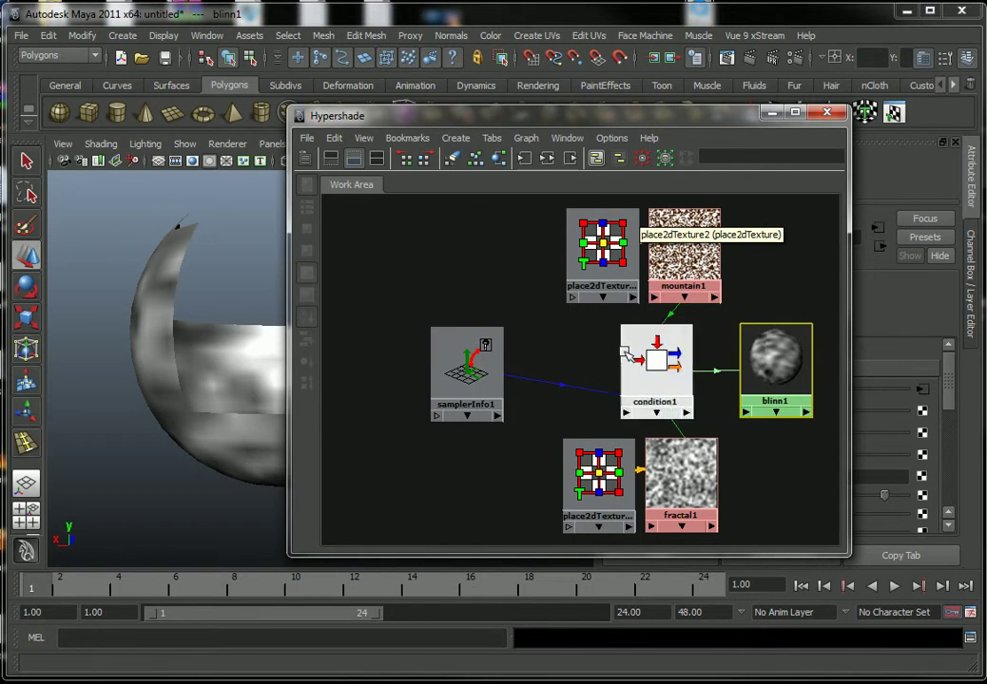
# - Cancel the new scene, reassign lambert1 to the sphere, and delete unused nodes to remove blinn1
pyautogui.click(121, 62)
pyautogui.click(586, 349)
pyautogui.click(329, 159)
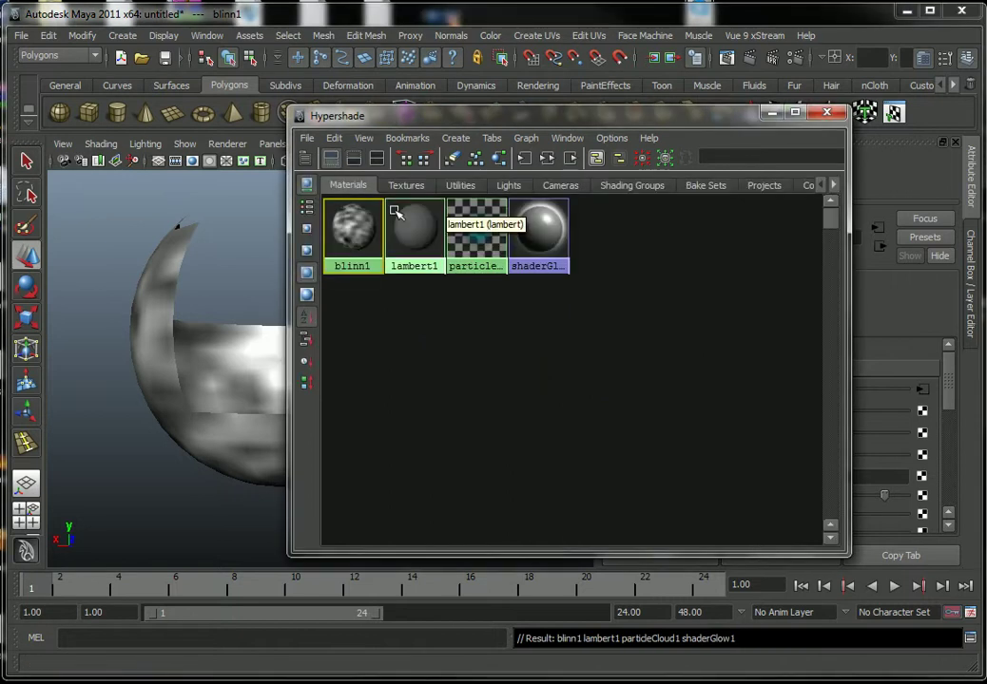
pyautogui.moveTo(396, 237); pyautogui.dragTo(227, 344, button='middle')
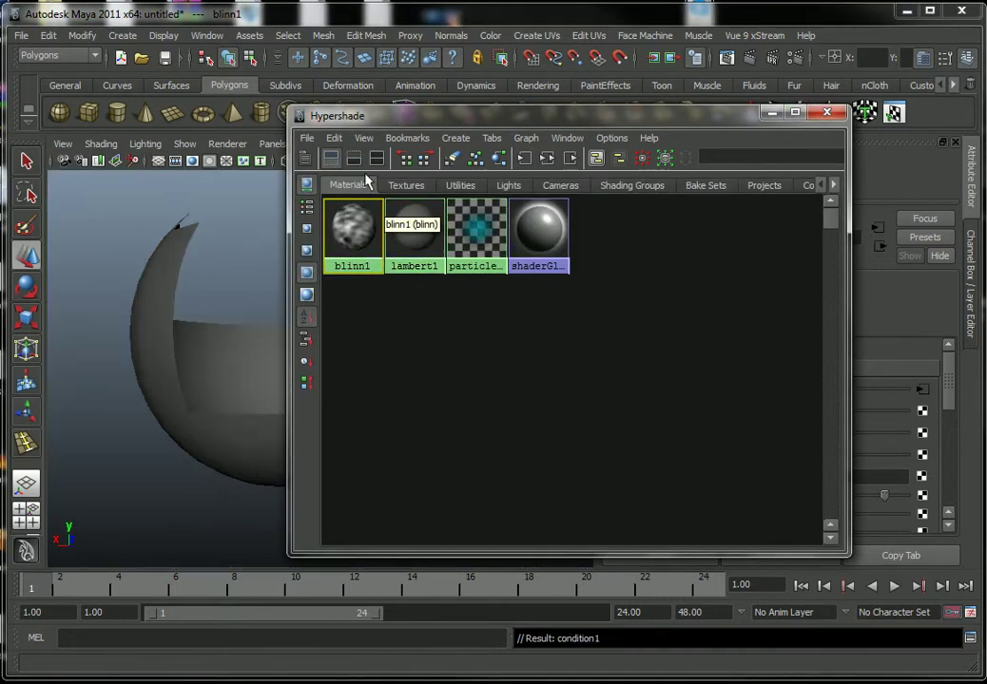
pyautogui.click(333, 137)
pyautogui.click(384, 179)
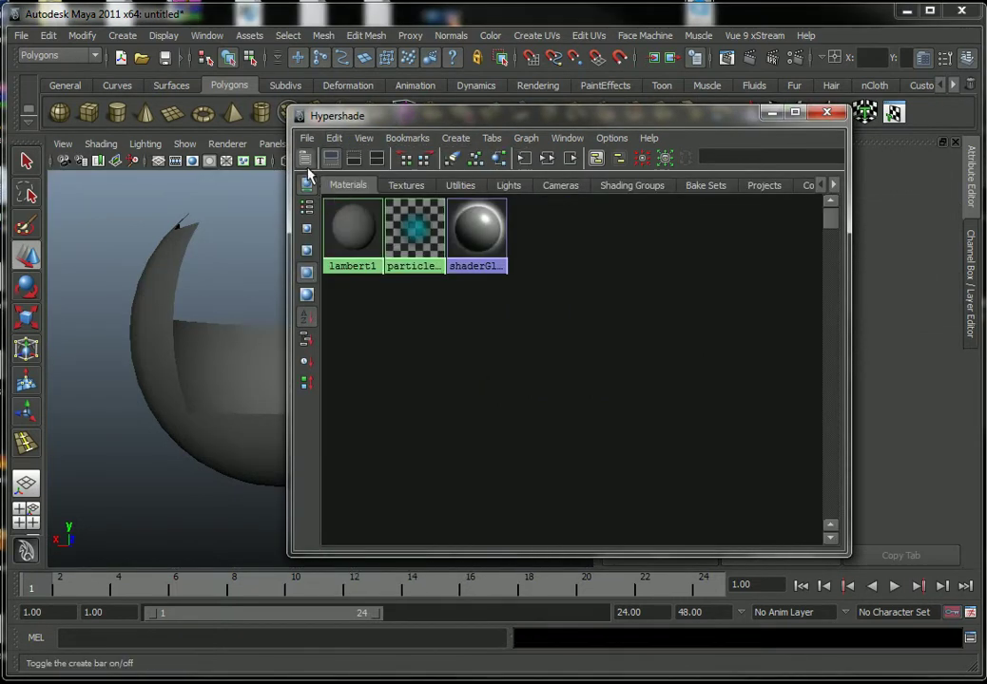
# - Show the Create bar and list the mental ray Sample Compositing nodes
pyautogui.click(306, 158)
pyautogui.click(376, 158)
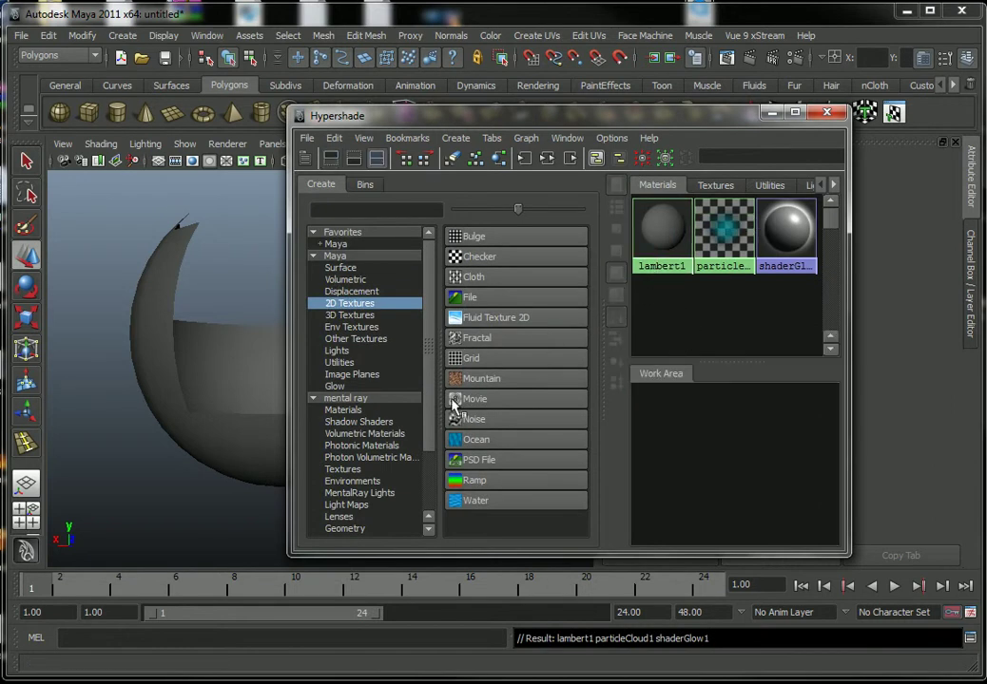
pyautogui.scroll(-3, 419, 371)
pyautogui.scroll(-1, 408, 428)
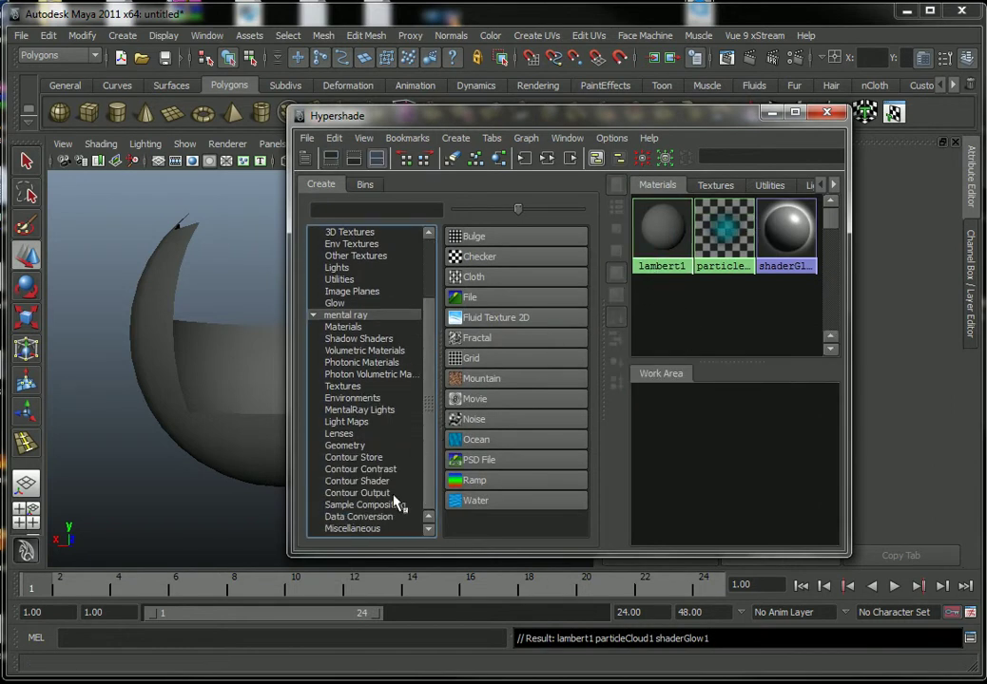
pyautogui.click(339, 507)
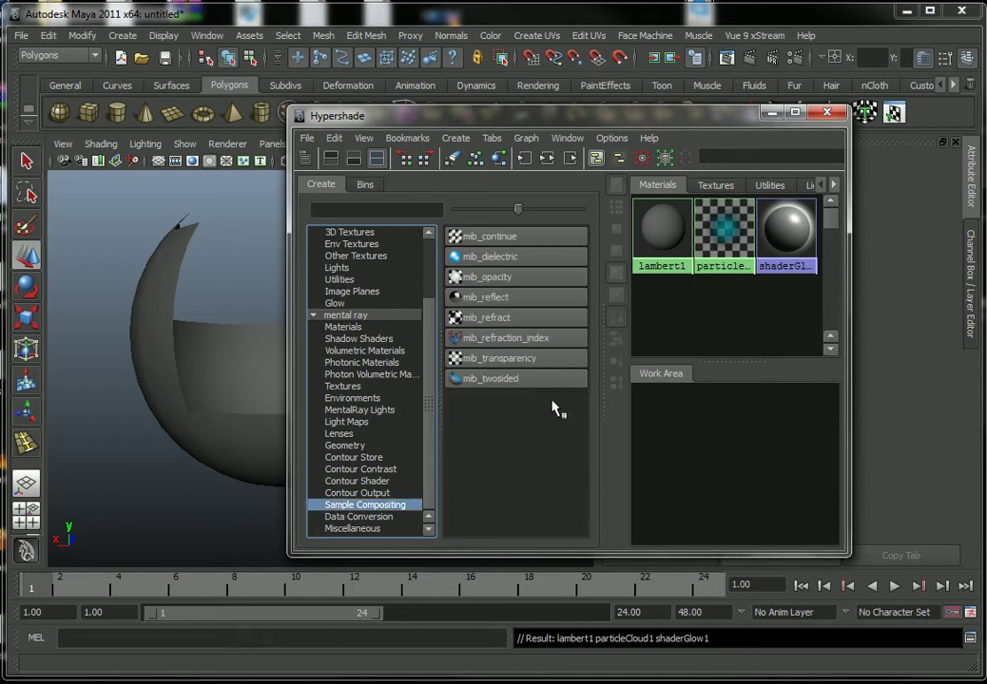
pyautogui.moveTo(471, 383); pyautogui.dragTo(506, 385, button='middle')
# - Create a mib_twosided node and reposition the Hypershade to reveal its Front and Back attributes
pyautogui.click(506, 380)
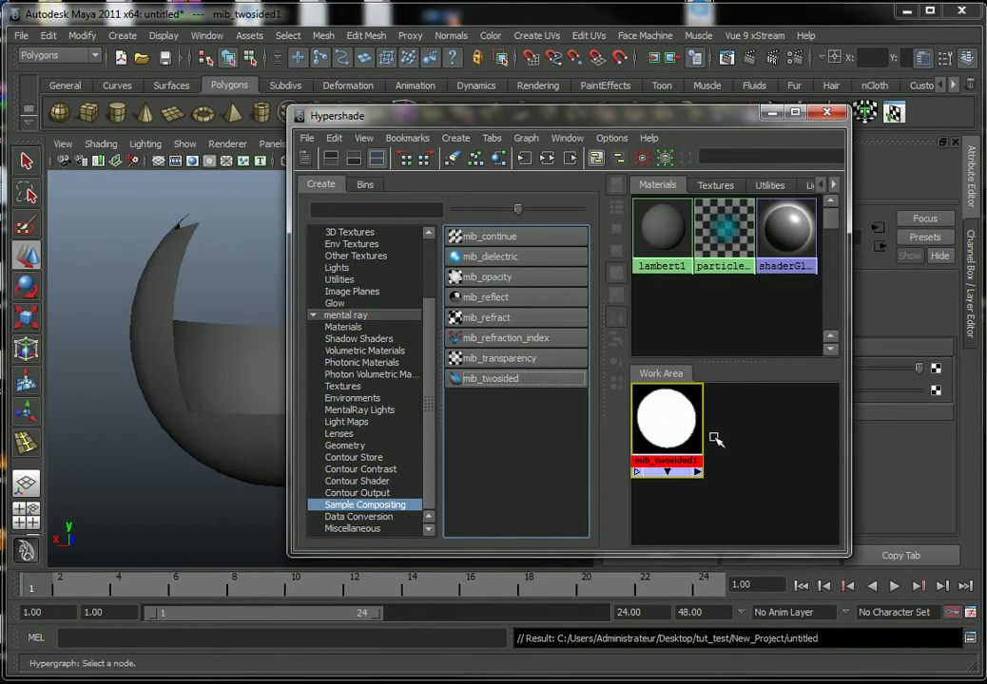
pyautogui.moveTo(677, 429); pyautogui.dragTo(723, 451)
pyautogui.moveTo(711, 118); pyautogui.dragTo(451, 114)
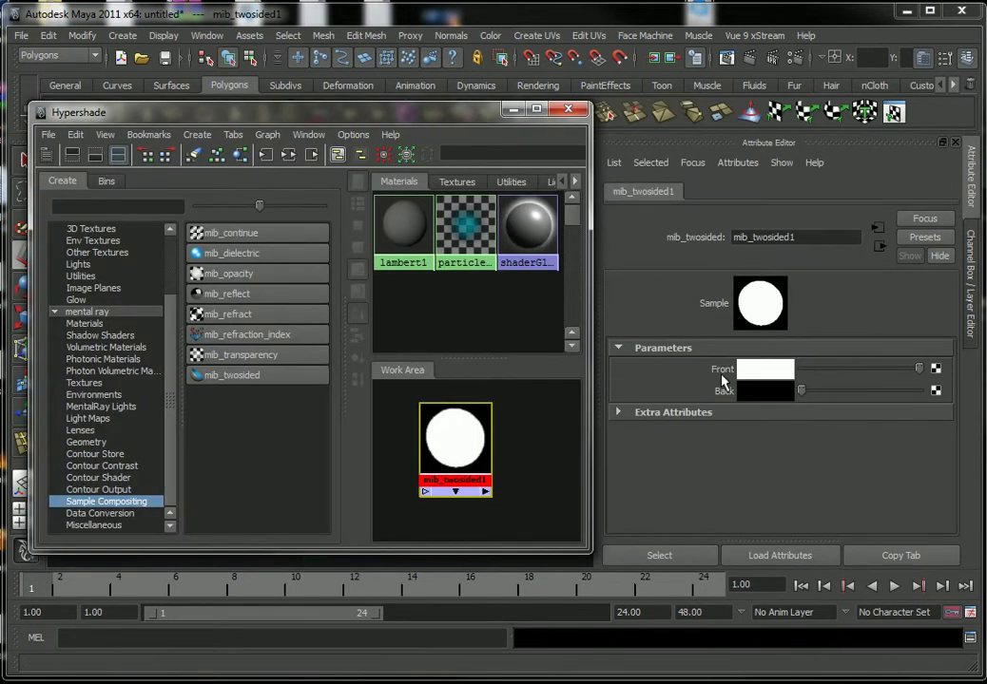
pyautogui.moveTo(357, 114); pyautogui.dragTo(694, 118)
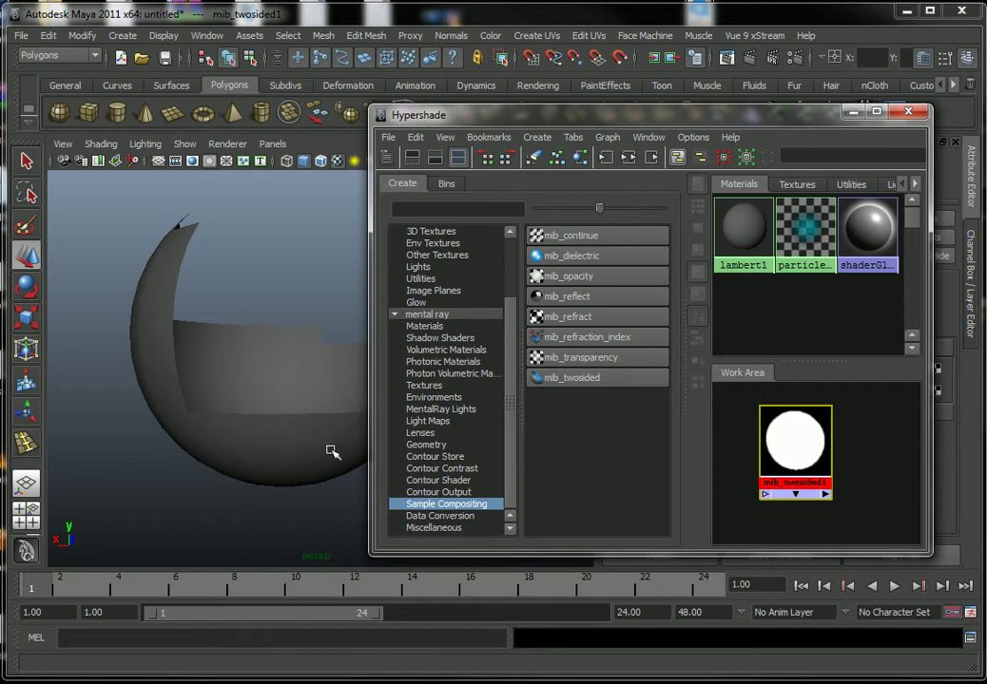
pyautogui.moveTo(744, 118)
pyautogui.mouseDown()
pyautogui.moveTo(391, 118)
pyautogui.moveTo(788, 121)
pyautogui.mouseUp()
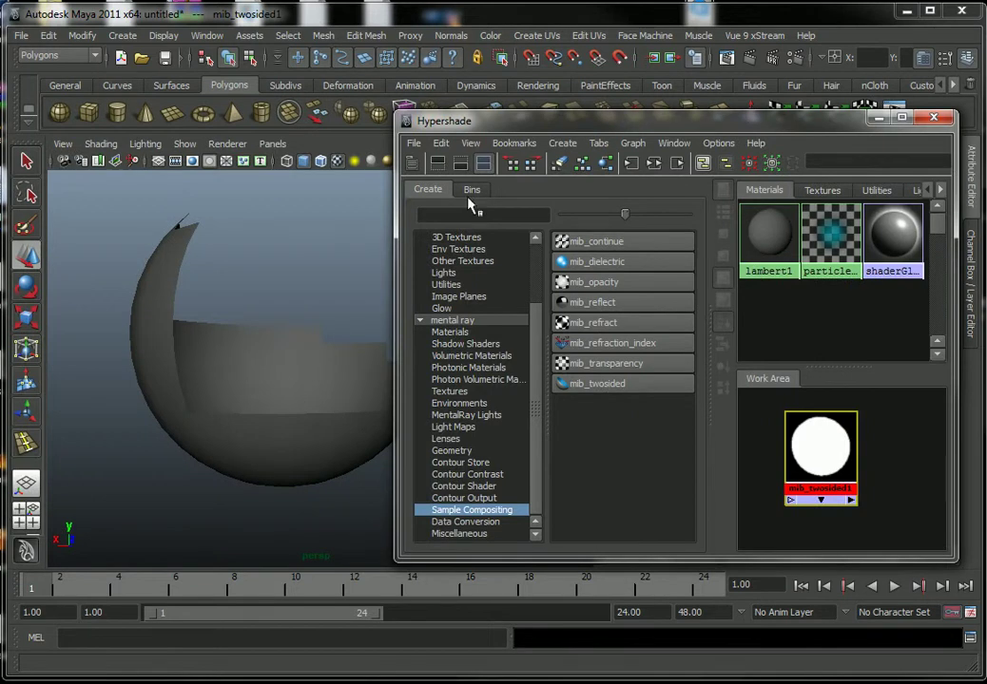
pyautogui.moveTo(589, 124); pyautogui.dragTo(284, 130)
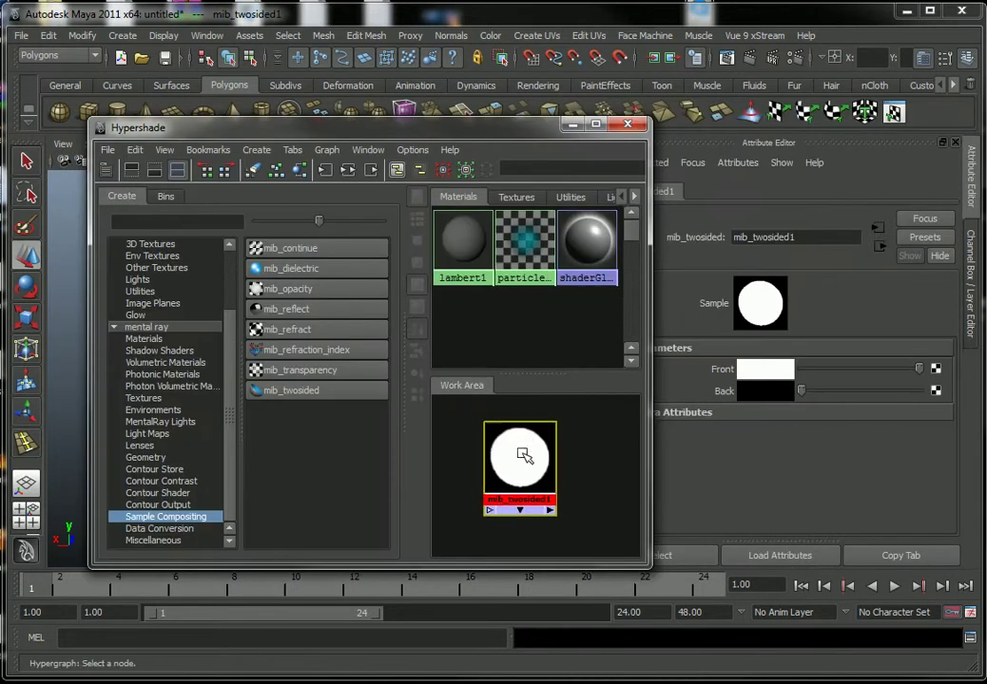
pyautogui.keyDown('alt'); pyautogui.moveTo(551, 486); pyautogui.dragTo(494, 489, button='right'); pyautogui.keyUp('alt')
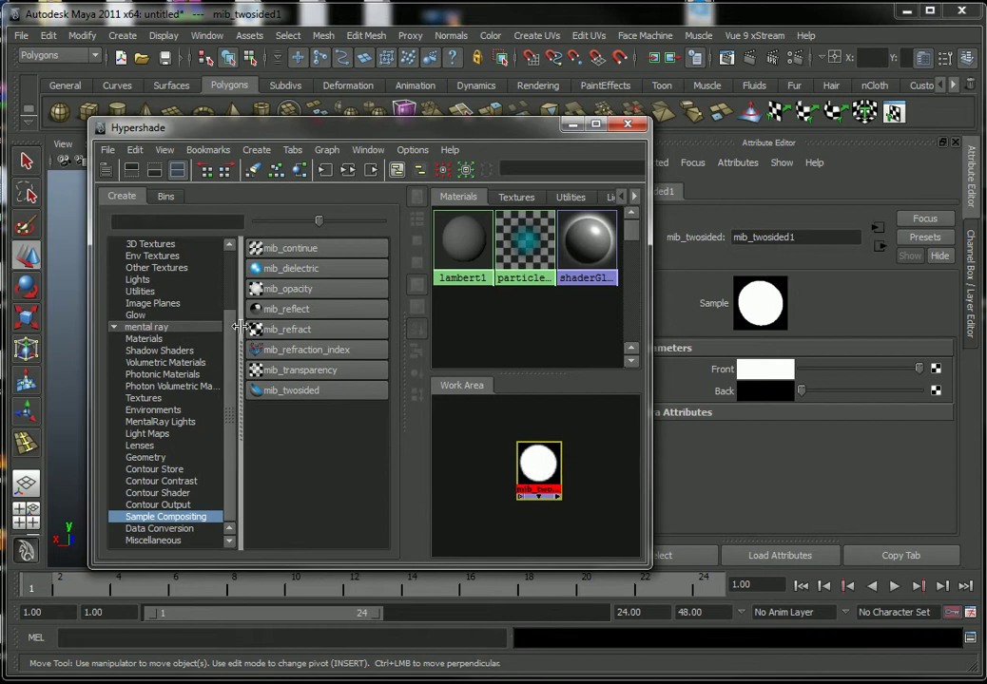
pyautogui.moveTo(229, 333); pyautogui.dragTo(214, 255)
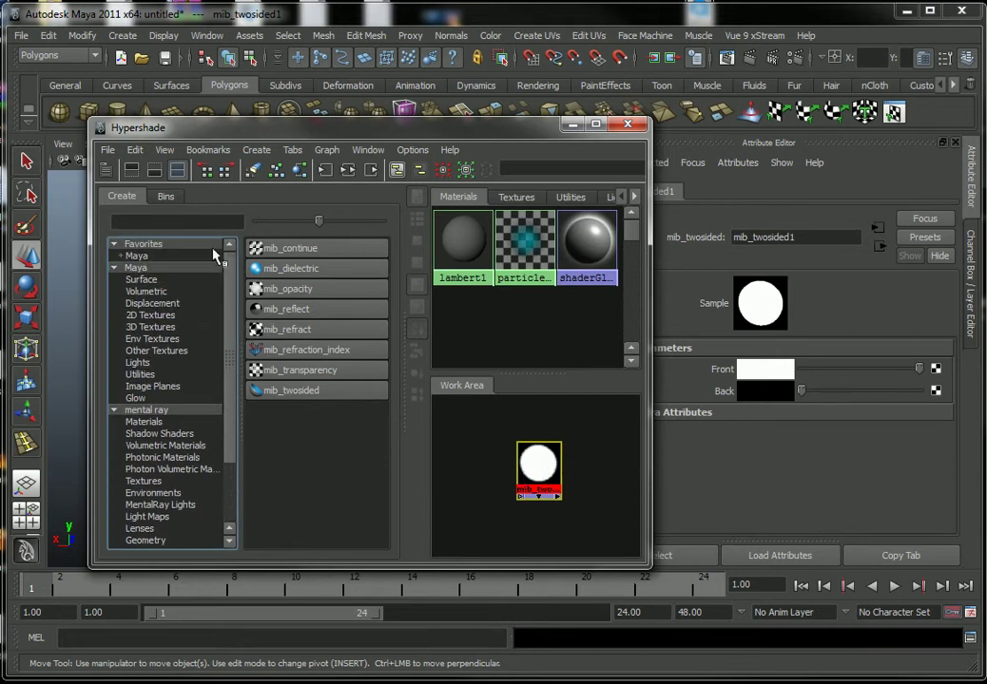
# - Create two Blinn materials and place blinn2 below blinn1 in the graph
pyautogui.click(142, 280)
pyautogui.click(289, 268)
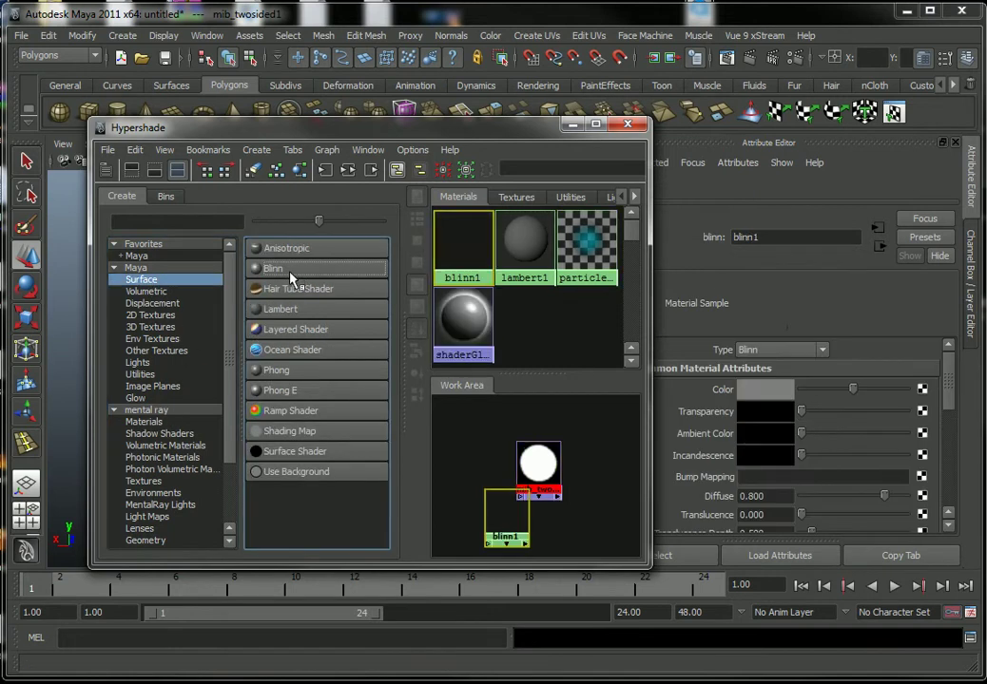
pyautogui.moveTo(503, 518); pyautogui.dragTo(462, 433)
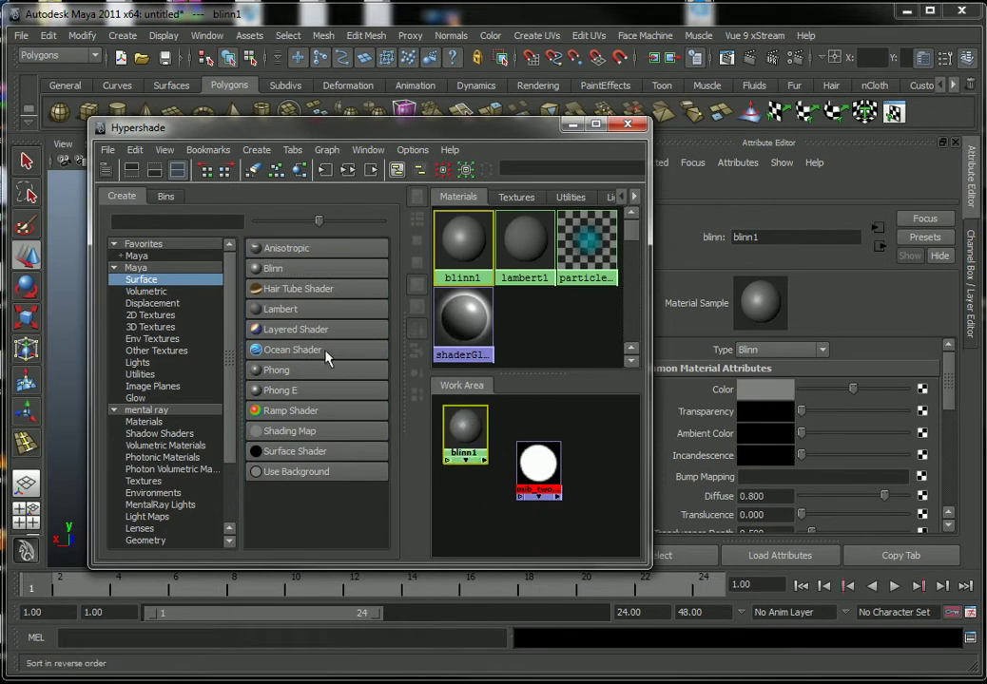
pyautogui.click(281, 270)
pyautogui.moveTo(537, 428); pyautogui.dragTo(455, 508)
# - Set blinn1's Color to red and blinn2's Color to yellow from the Color History
pyautogui.click(464, 430)
pyautogui.click(766, 390)
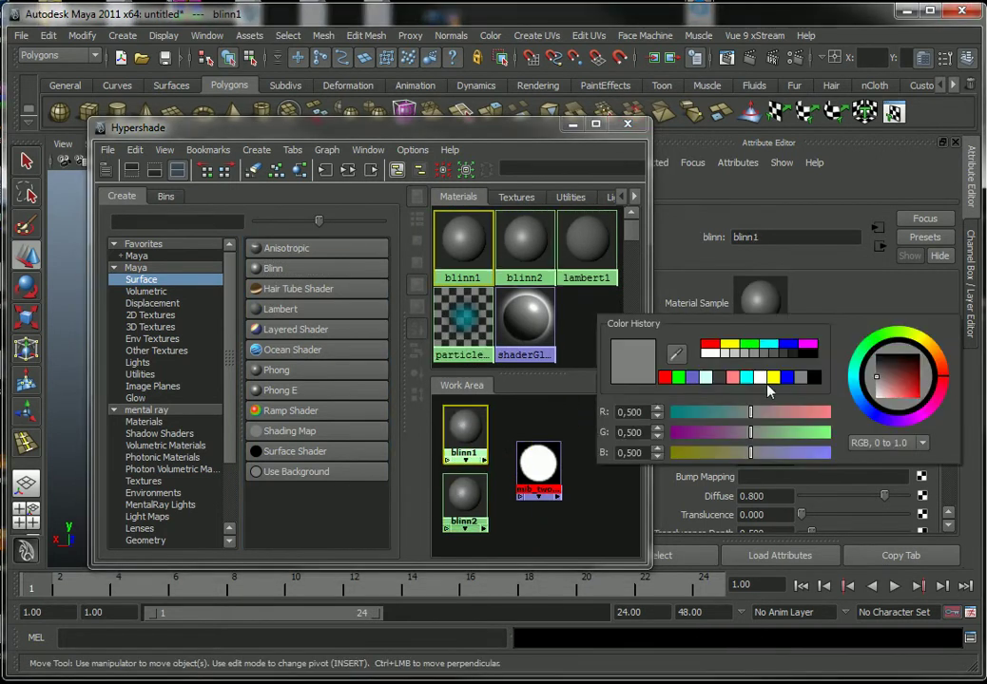
pyautogui.click(710, 346)
pyautogui.click(489, 486)
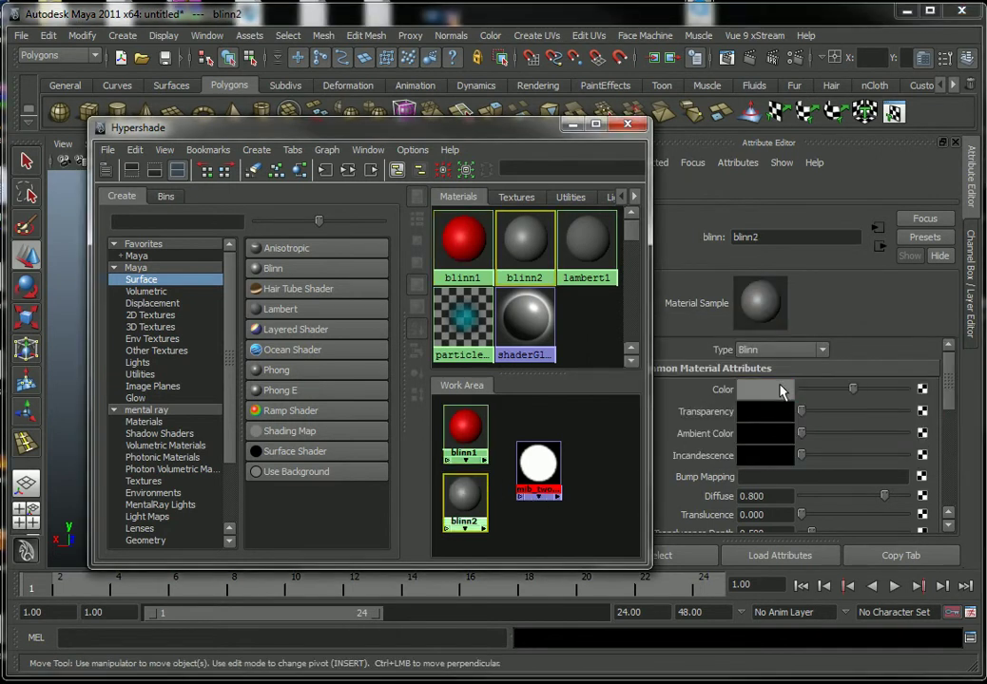
pyautogui.click(781, 390)
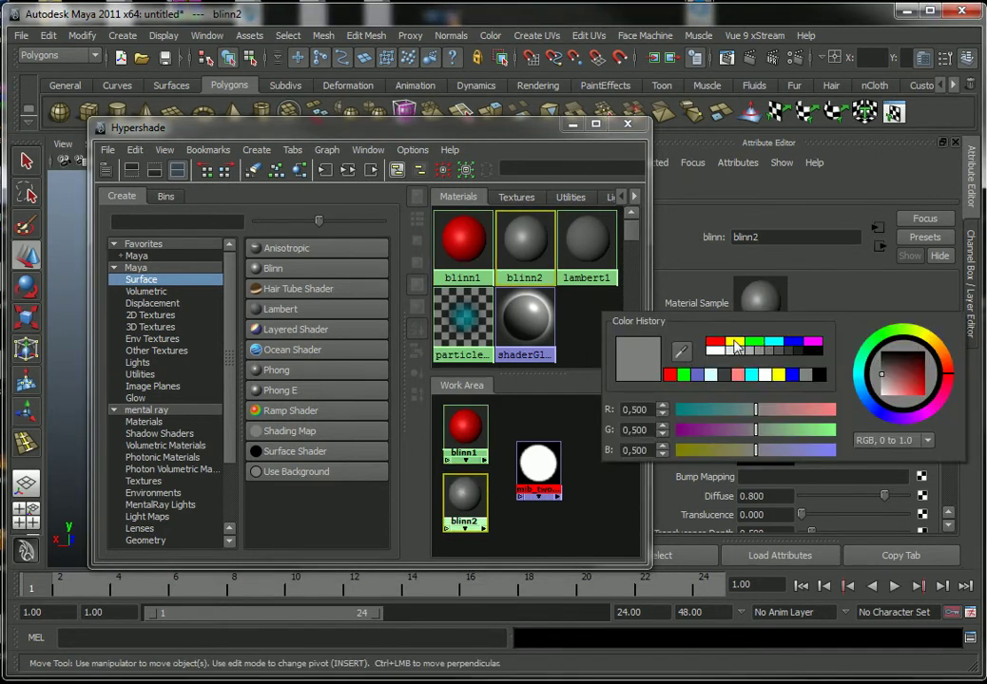
pyautogui.click(733, 342)
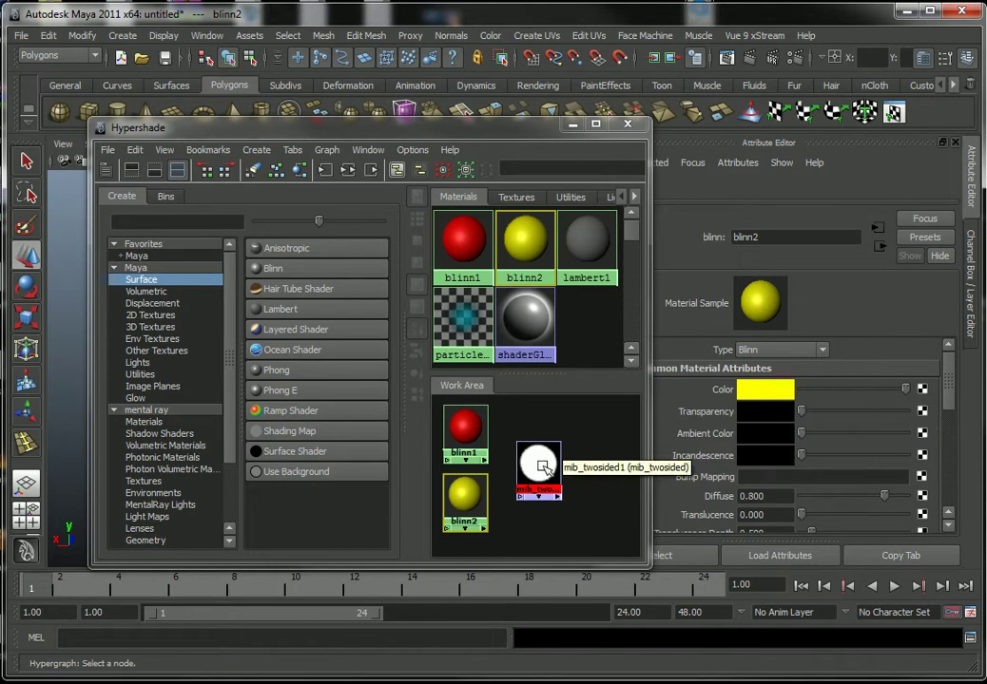
pyautogui.click(543, 468)
# - Connect blinn1 to mib_twosided1's Front and blinn2 to its Back, then create a Surface Shader
pyautogui.moveTo(529, 131); pyautogui.dragTo(415, 135)
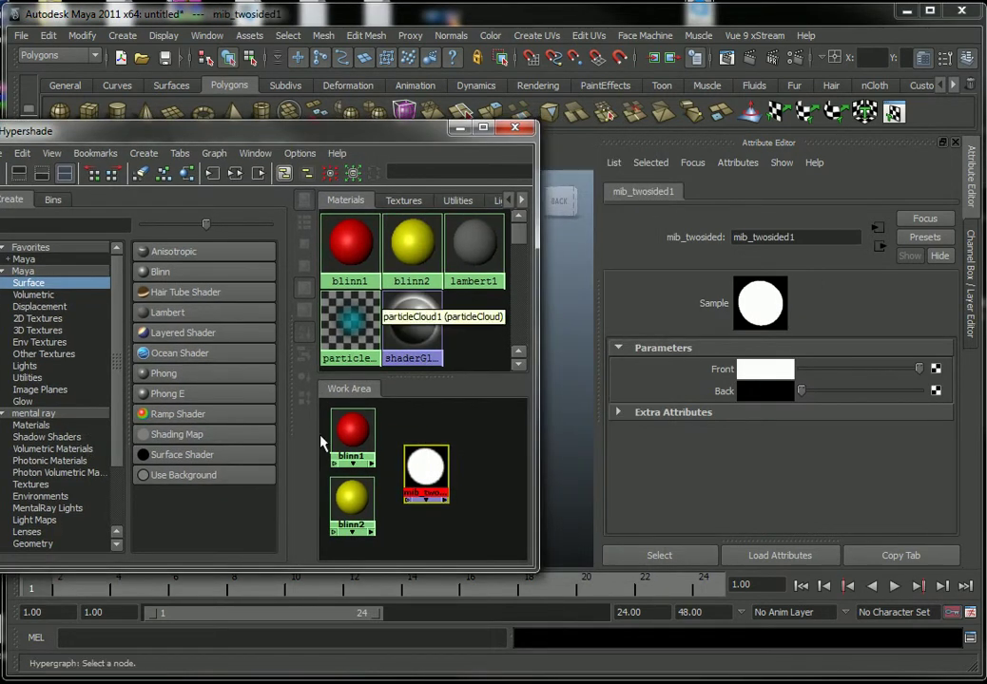
pyautogui.moveTo(352, 432); pyautogui.dragTo(718, 373, button='middle')
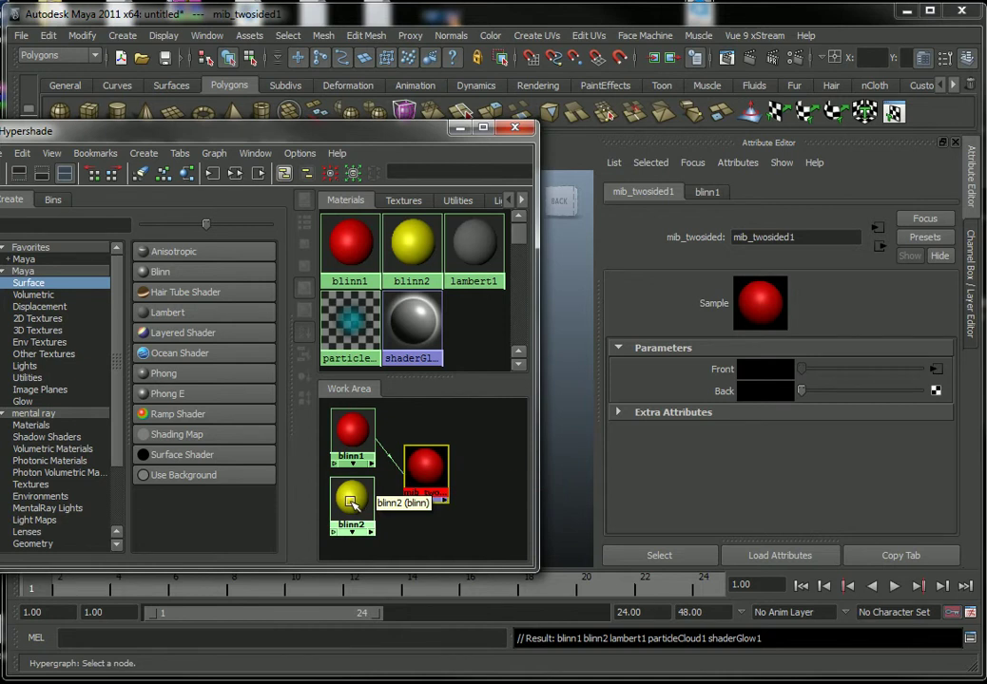
pyautogui.moveTo(351, 501); pyautogui.dragTo(715, 391, button='middle')
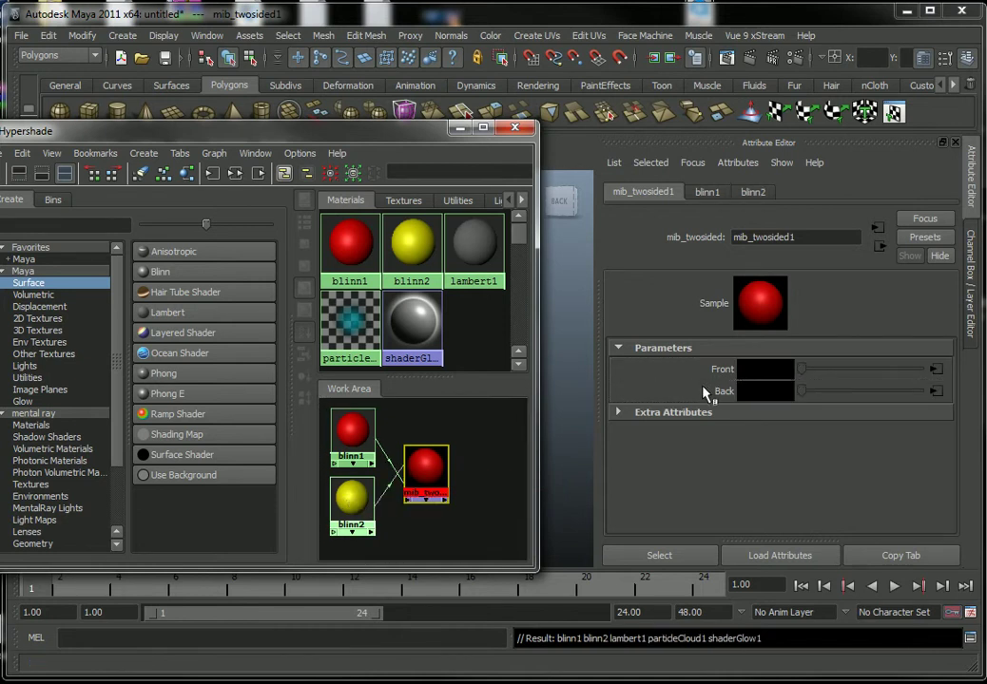
pyautogui.keyDown('alt'); pyautogui.moveTo(457, 445); pyautogui.dragTo(480, 445, button='middle'); pyautogui.keyUp('alt')
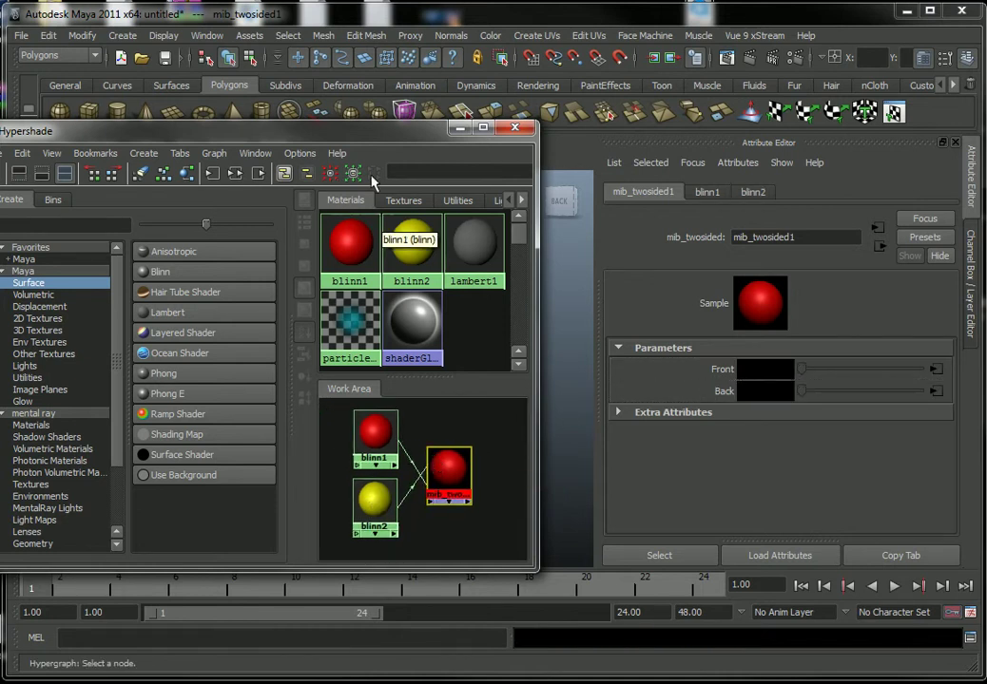
pyautogui.moveTo(376, 141); pyautogui.dragTo(692, 131)
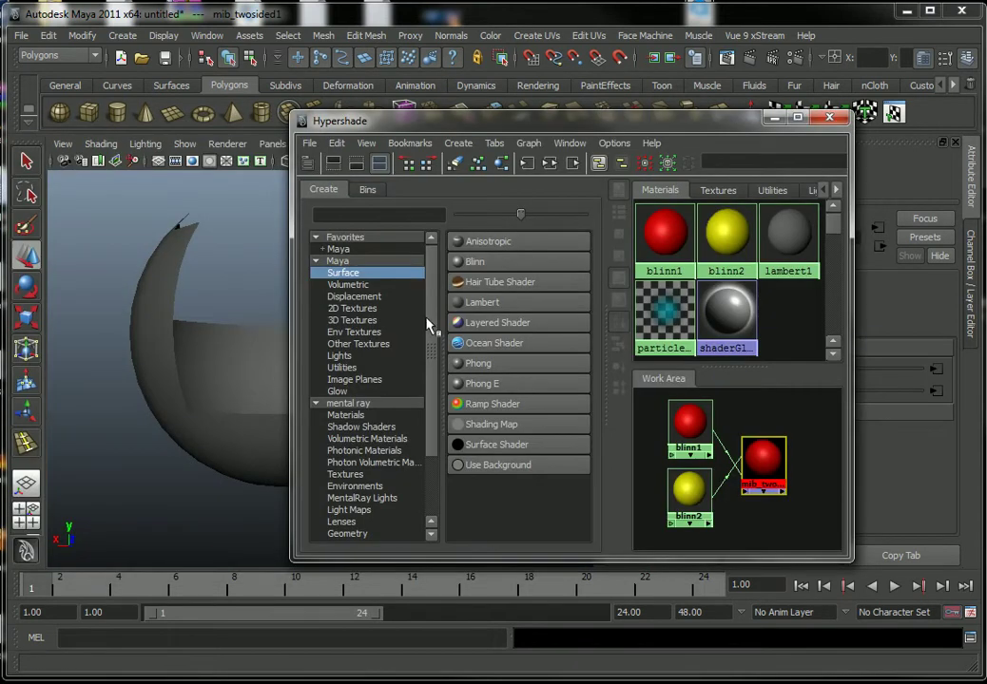
pyautogui.click(499, 446)
# - Drop surfaceShader1 onto the geometry in the viewport, then plug mib_twosided1 into its Out Color
pyautogui.moveTo(772, 475); pyautogui.dragTo(820, 454)
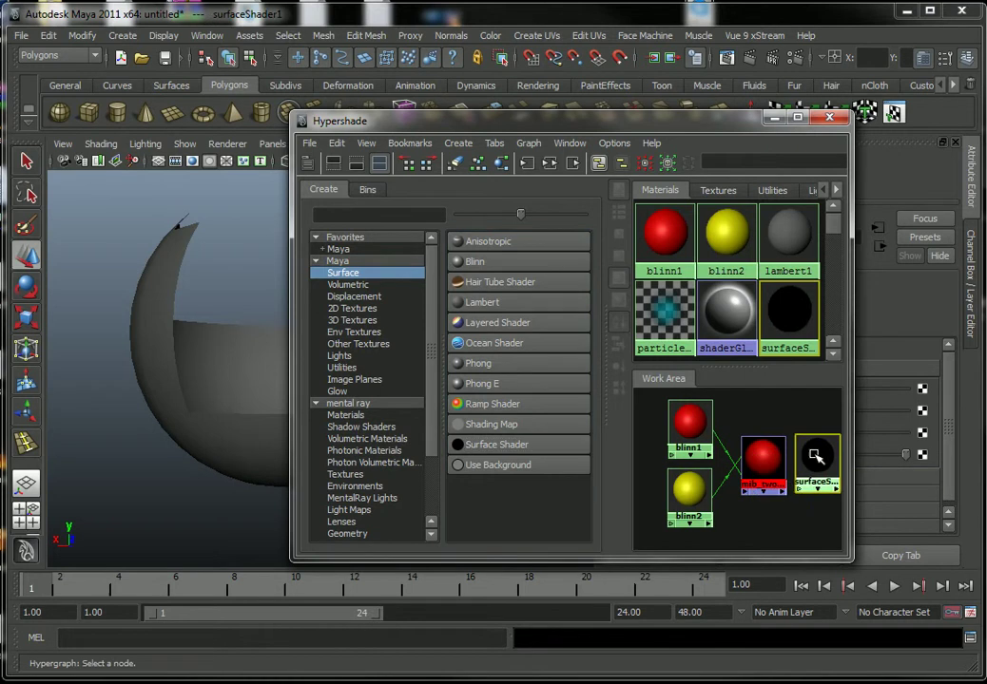
pyautogui.keyDown('alt'); pyautogui.moveTo(780, 460); pyautogui.dragTo(757, 460, button='middle'); pyautogui.keyUp('alt')
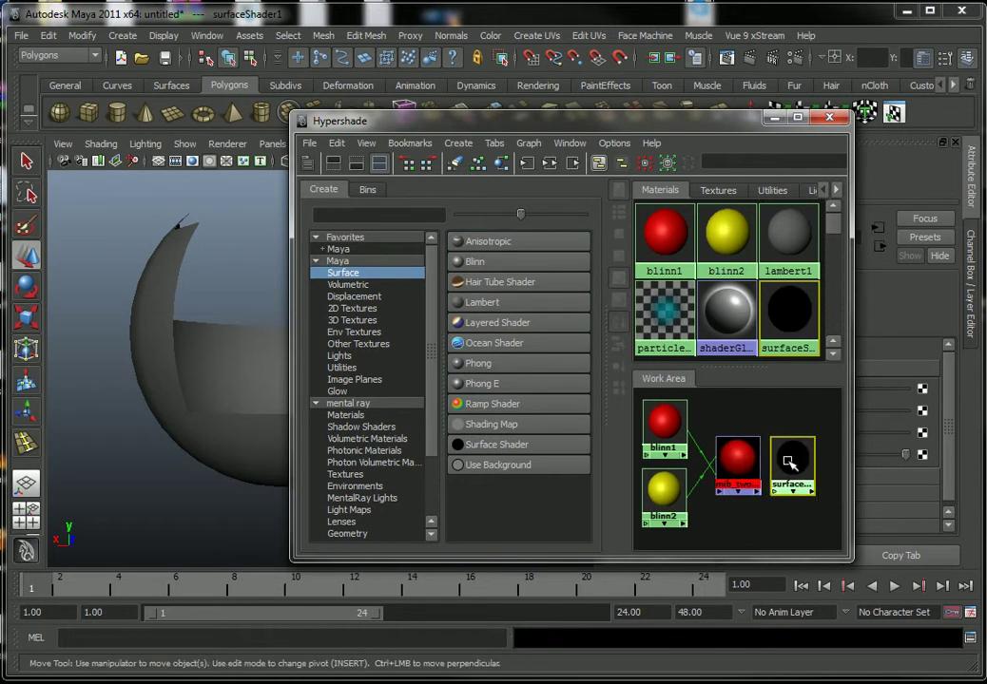
pyautogui.moveTo(658, 127); pyautogui.dragTo(308, 124)
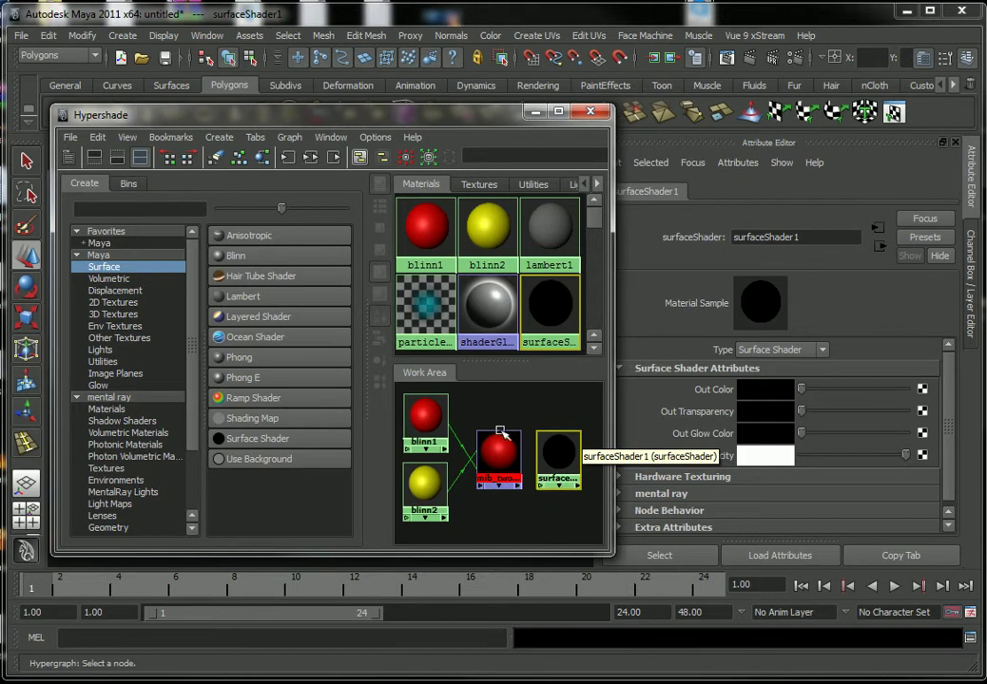
pyautogui.moveTo(291, 116)
pyautogui.mouseDown()
pyautogui.moveTo(655, 131)
pyautogui.moveTo(656, 140)
pyautogui.mouseUp()
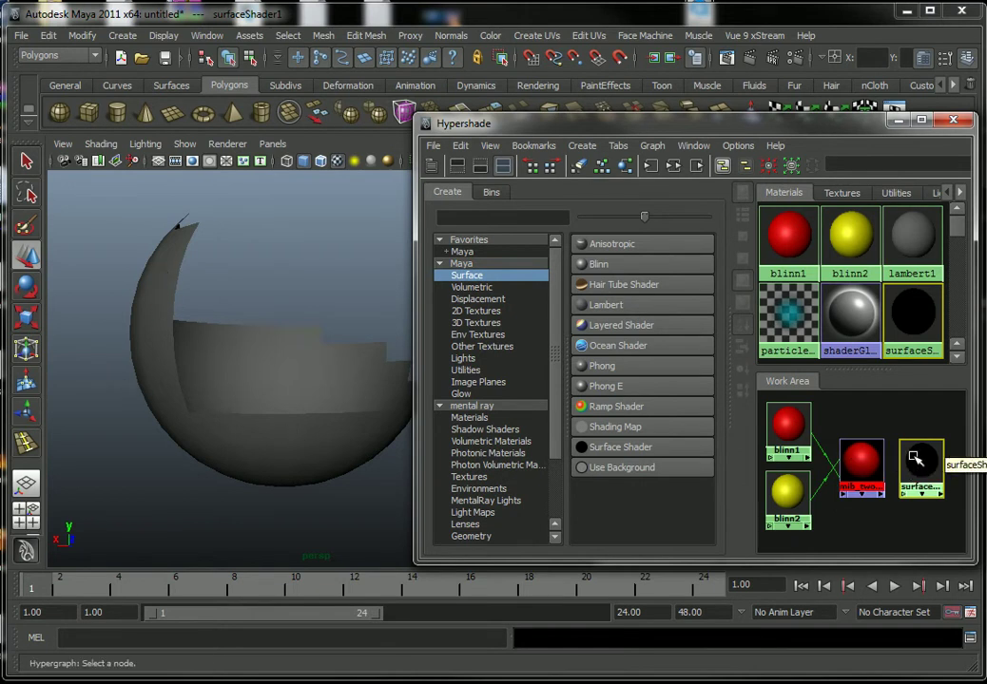
pyautogui.moveTo(795, 138); pyautogui.dragTo(515, 122)
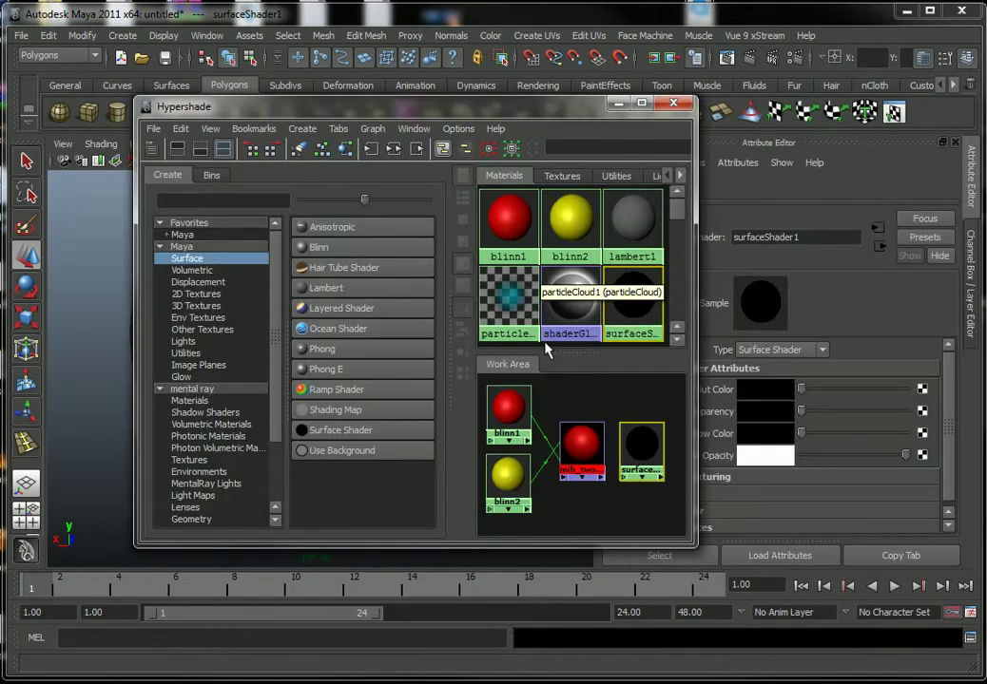
pyautogui.moveTo(634, 456); pyautogui.dragTo(637, 456)
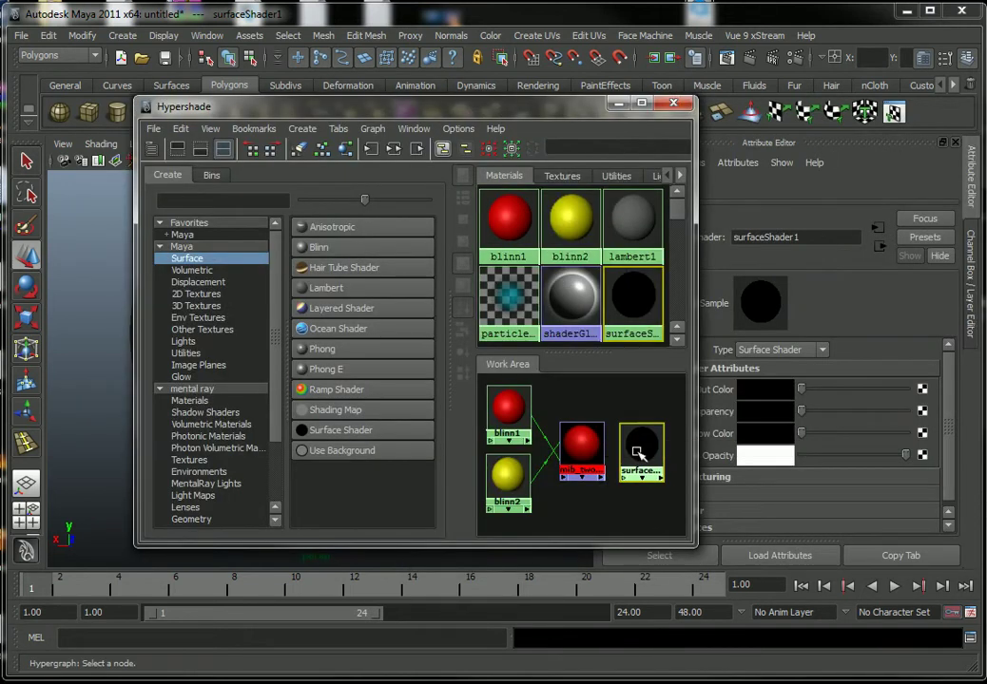
pyautogui.moveTo(233, 107); pyautogui.dragTo(354, 105)
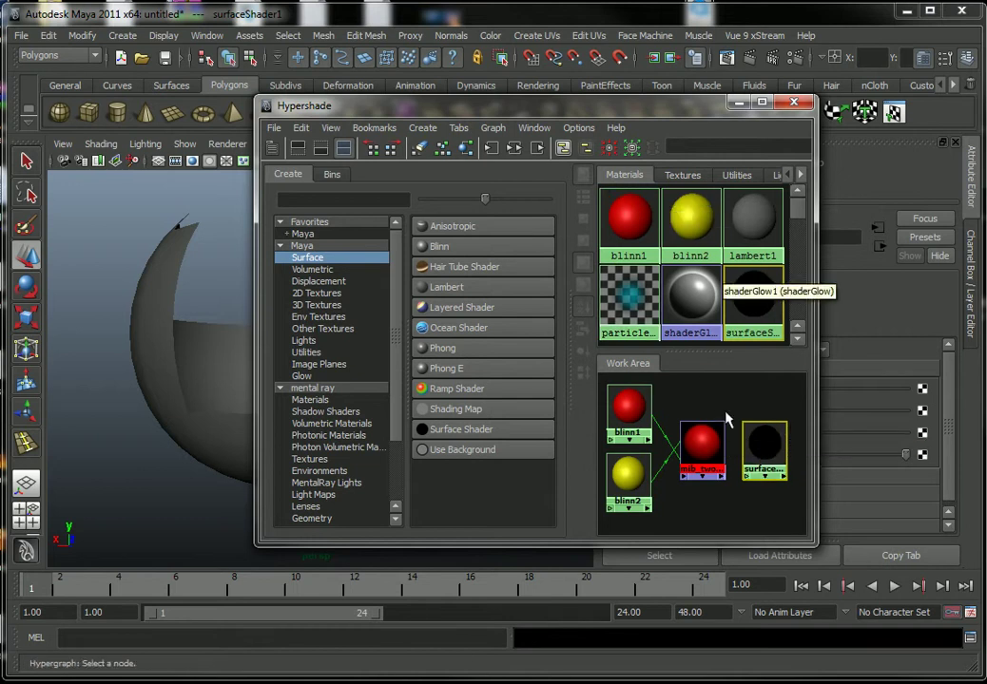
pyautogui.moveTo(417, 438); pyautogui.dragTo(224, 445, button='middle')
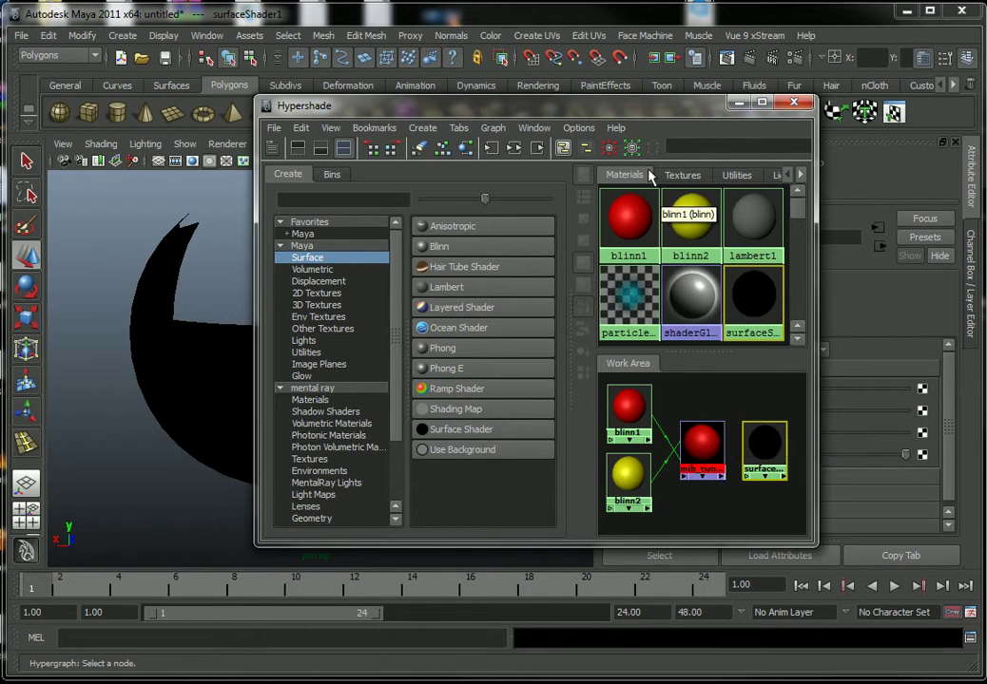
pyautogui.moveTo(656, 109); pyautogui.dragTo(425, 111)
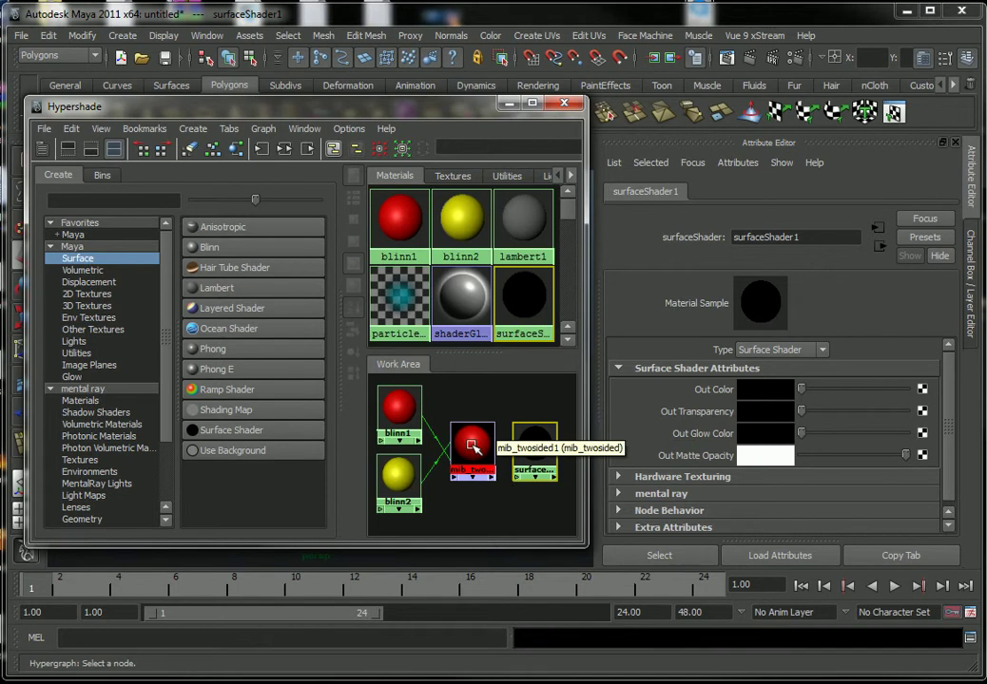
pyautogui.moveTo(473, 446); pyautogui.dragTo(699, 391, button='middle')
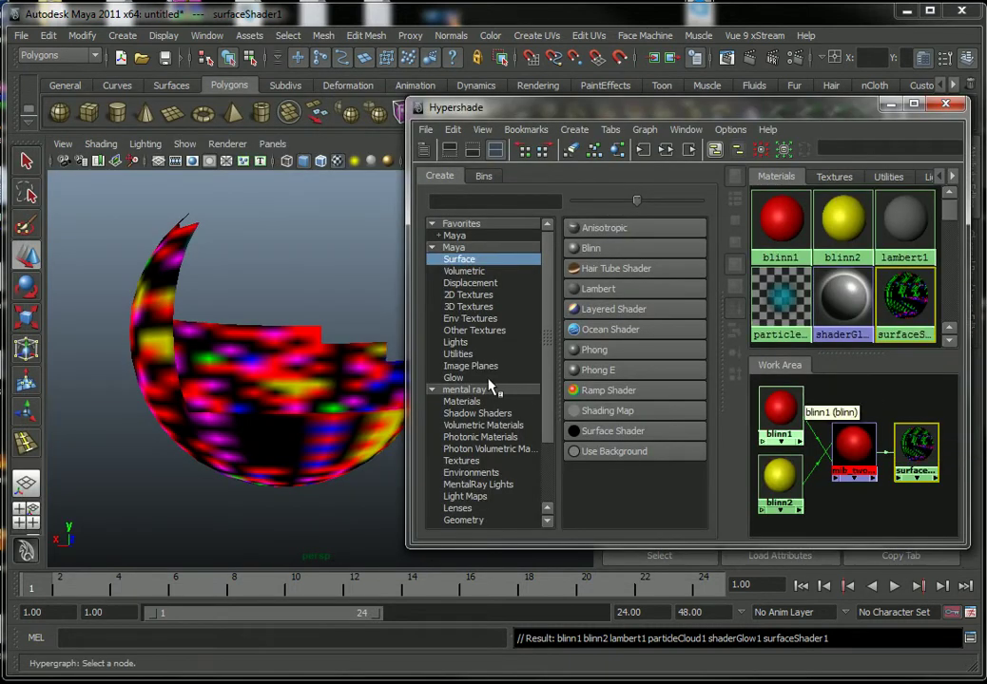
# - Switch the renderer to mental ray and re-render the open sphere
pyautogui.keyDown('alt'); pyautogui.moveTo(330, 346); pyautogui.dragTo(315, 347); pyautogui.keyUp('alt')
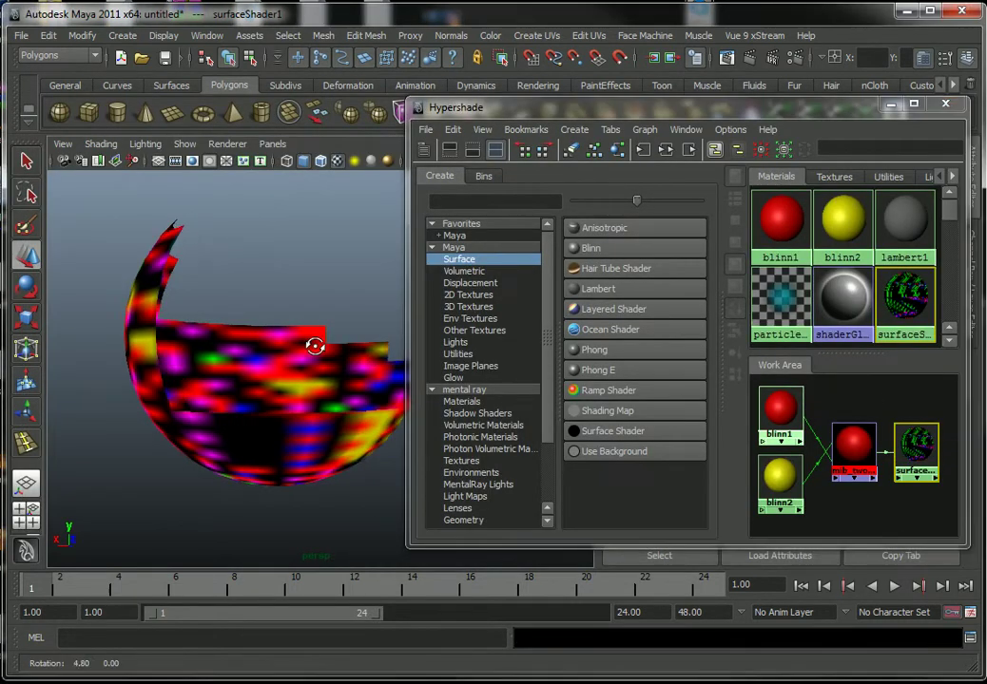
pyautogui.click(750, 59)
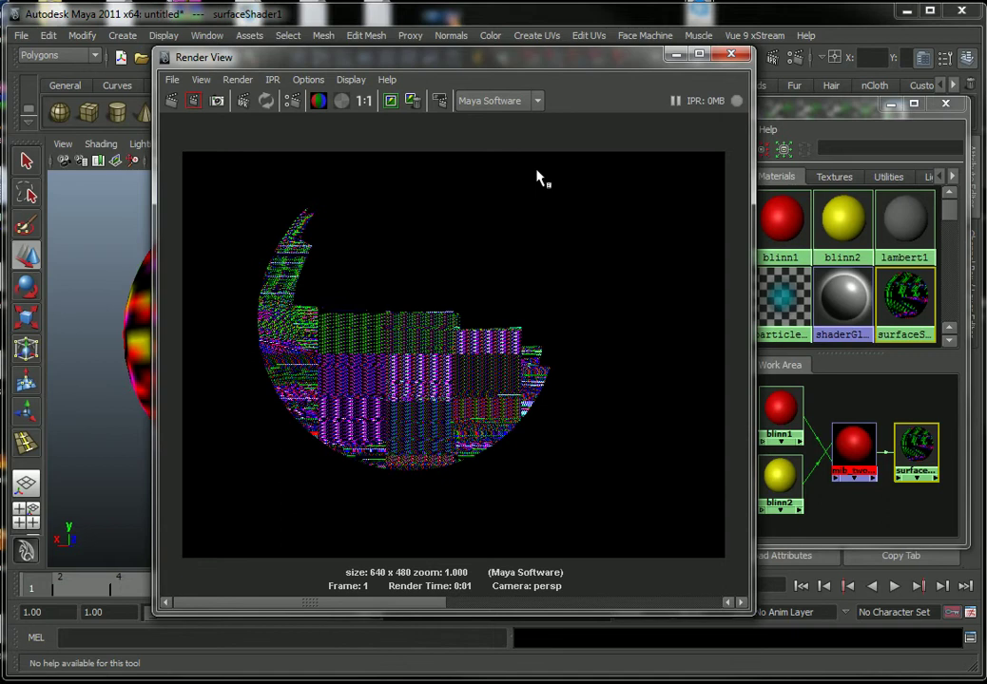
pyautogui.click(502, 104)
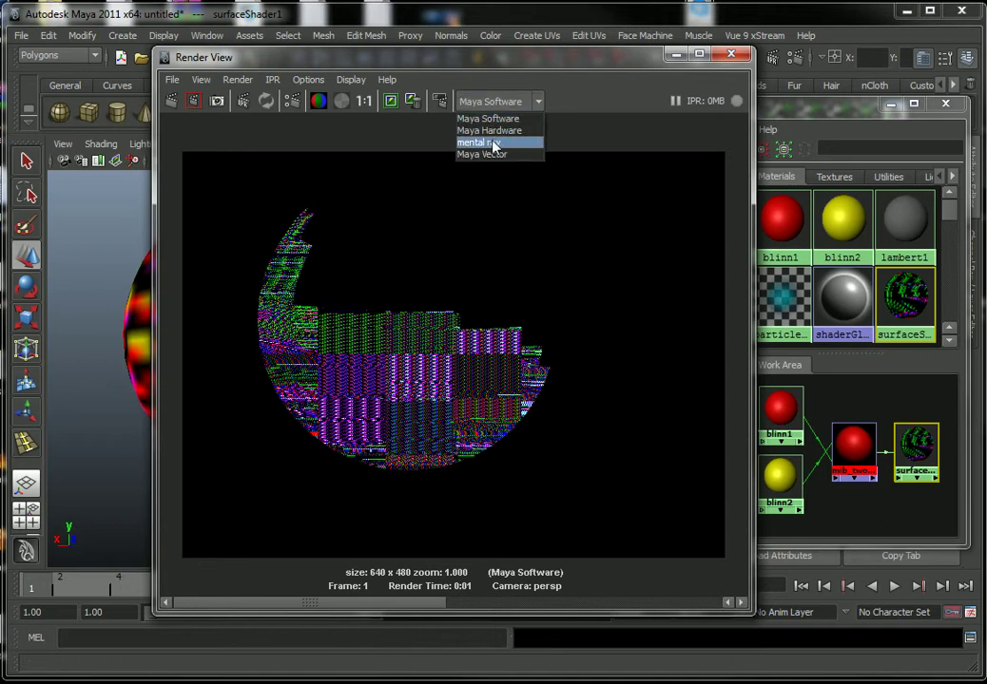
pyautogui.click(501, 141)
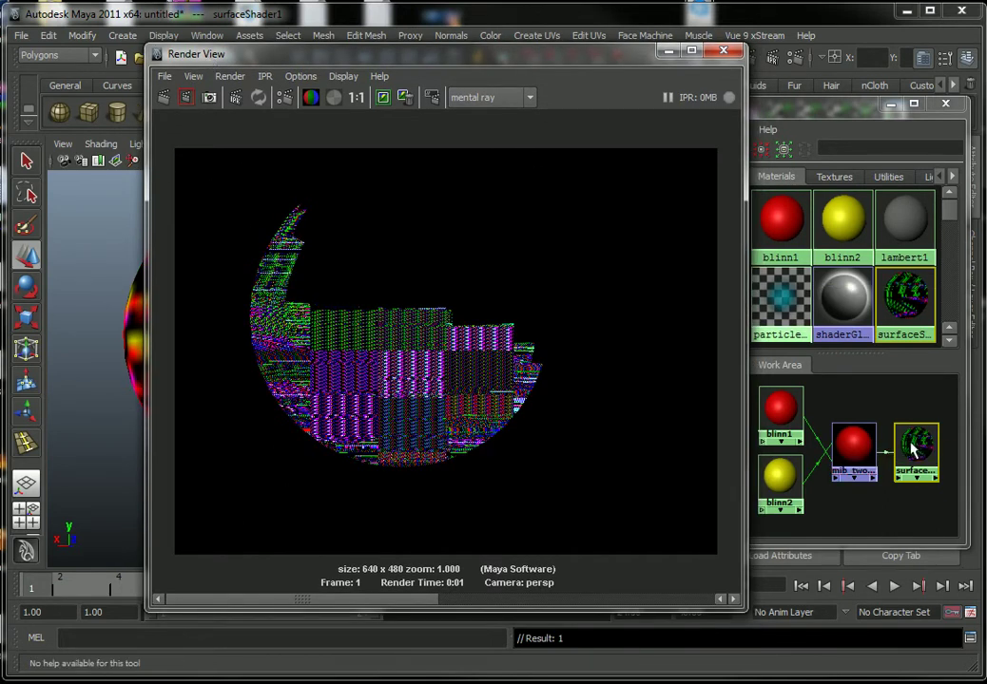
pyautogui.moveTo(796, 102)
pyautogui.mouseDown()
pyautogui.moveTo(497, 112)
pyautogui.moveTo(732, 128)
pyautogui.mouseUp()
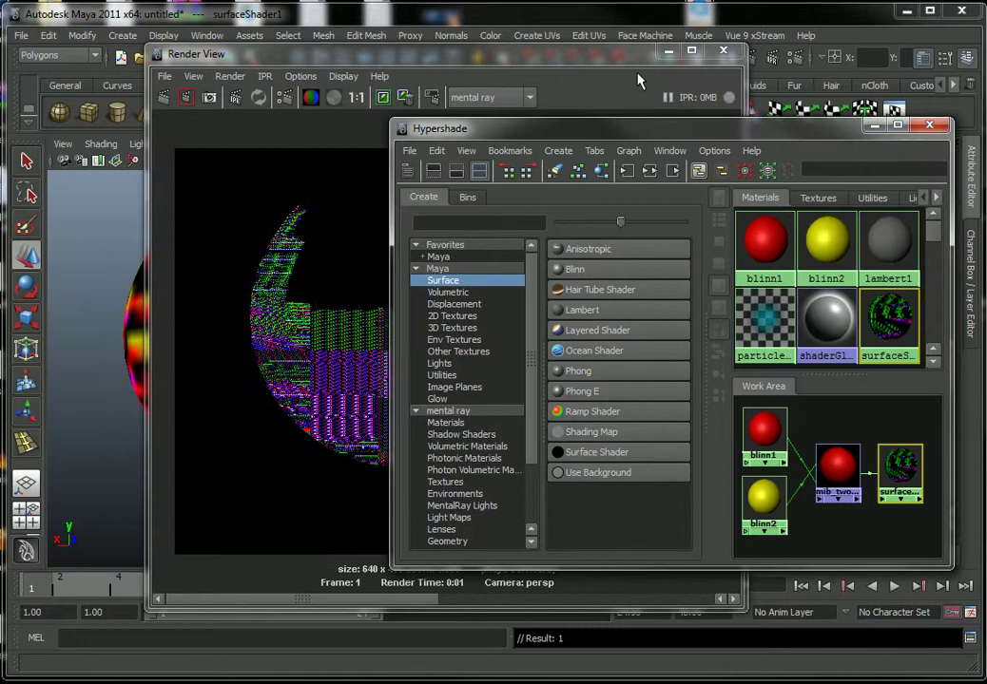
pyautogui.moveTo(579, 57); pyautogui.dragTo(511, 59)
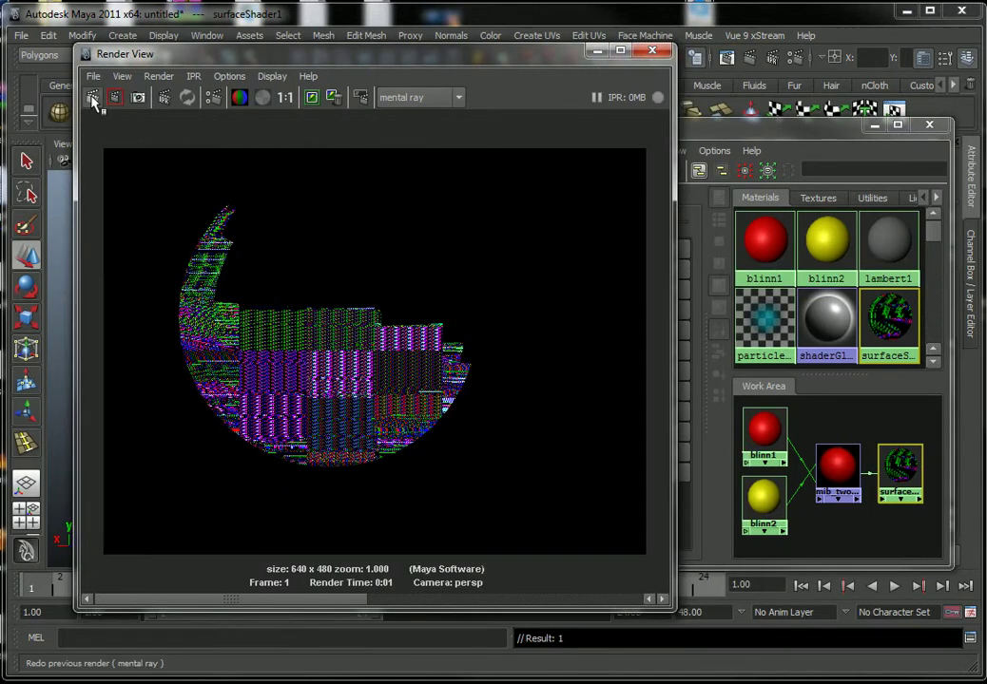
pyautogui.click(92, 97)
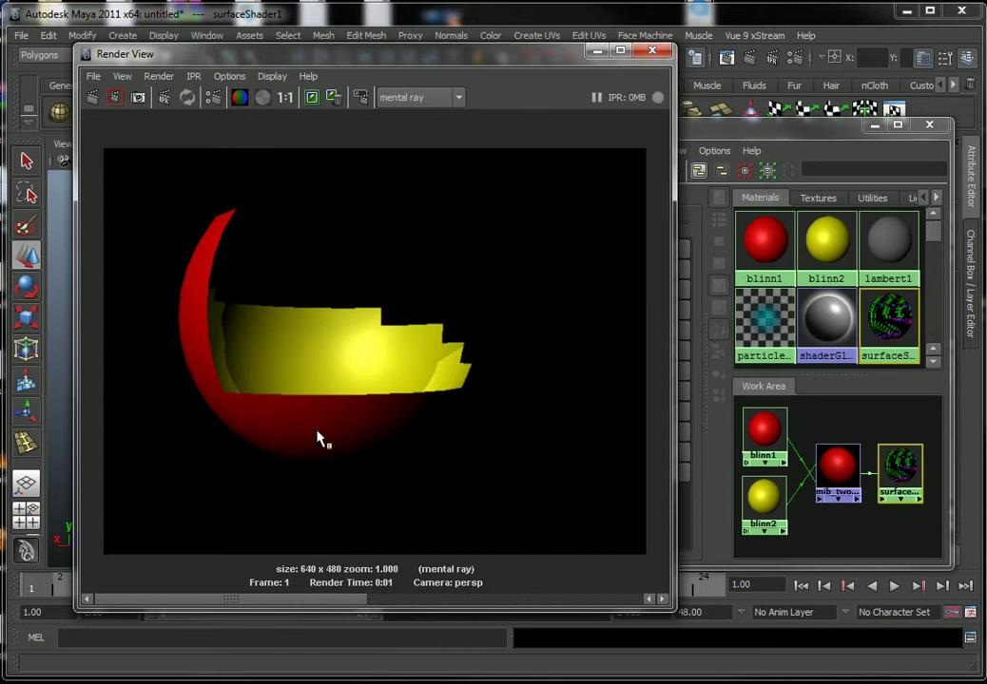
# - Render the sphere from other angles to confirm red outside and yellow inside
pyautogui.click(652, 50)
pyautogui.moveTo(247, 380)
pyautogui.keyDown('alt'); pyautogui.mouseDown()
pyautogui.moveTo(189, 398)
pyautogui.moveTo(152, 392)
pyautogui.moveTo(105, 363)
pyautogui.moveTo(191, 360)
pyautogui.mouseUp(); pyautogui.keyUp('alt')
pyautogui.keyDown('alt'); pyautogui.moveTo(191, 359); pyautogui.dragTo(264, 368, button='right'); pyautogui.keyUp('alt')
pyautogui.moveTo(264, 369)
pyautogui.keyDown('alt'); pyautogui.mouseDown()
pyautogui.moveTo(258, 374)
pyautogui.moveTo(314, 314)
pyautogui.mouseUp(); pyautogui.keyUp('alt')
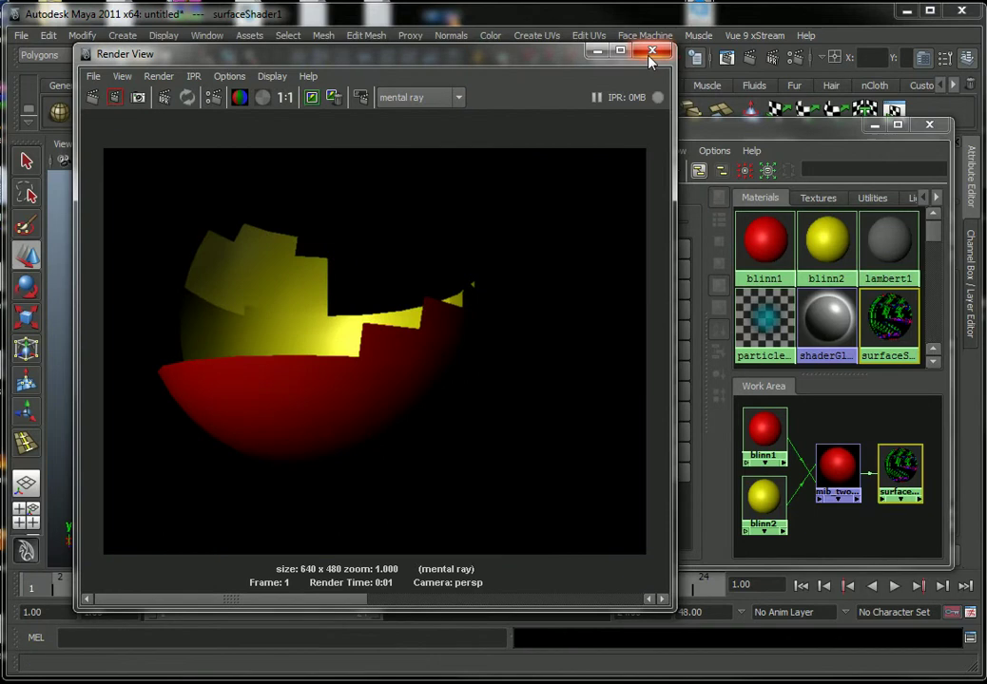
pyautogui.click(651, 51)
pyautogui.keyDown('alt'); pyautogui.moveTo(229, 355); pyautogui.dragTo(408, 388); pyautogui.keyUp('alt')
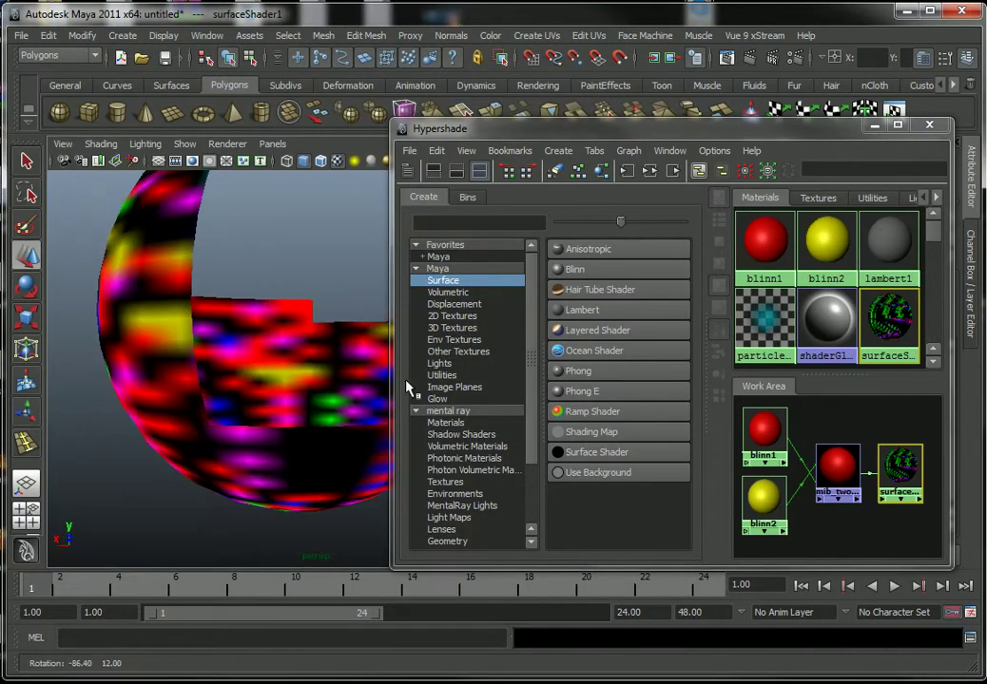
pyautogui.click(726, 57)
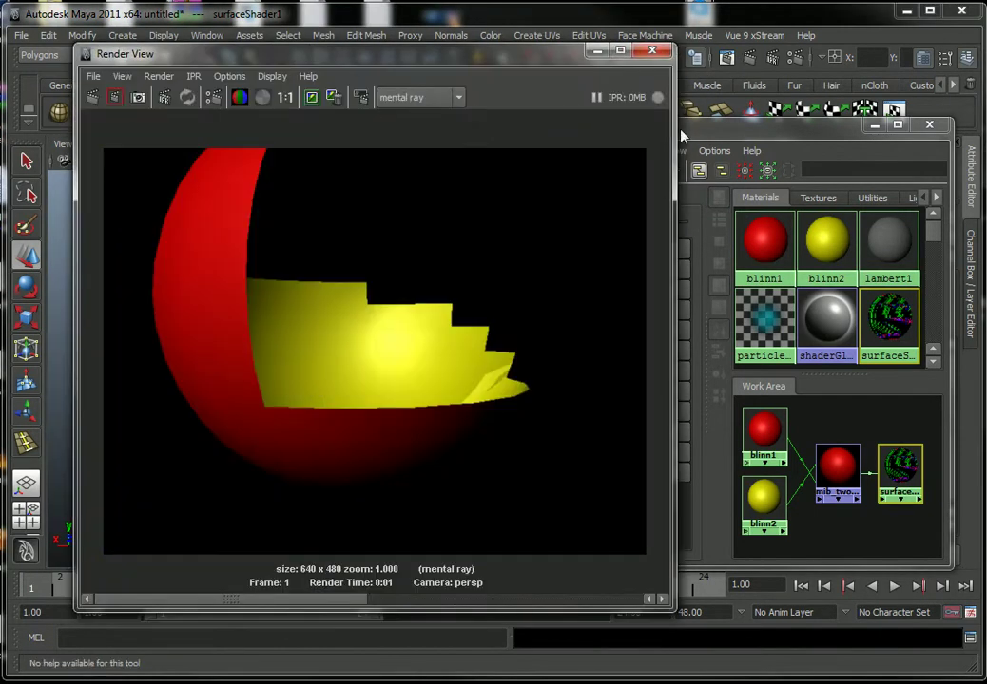
pyautogui.click(651, 50)
# - Close Hypershade and create a new polygon plane
pyautogui.click(929, 124)
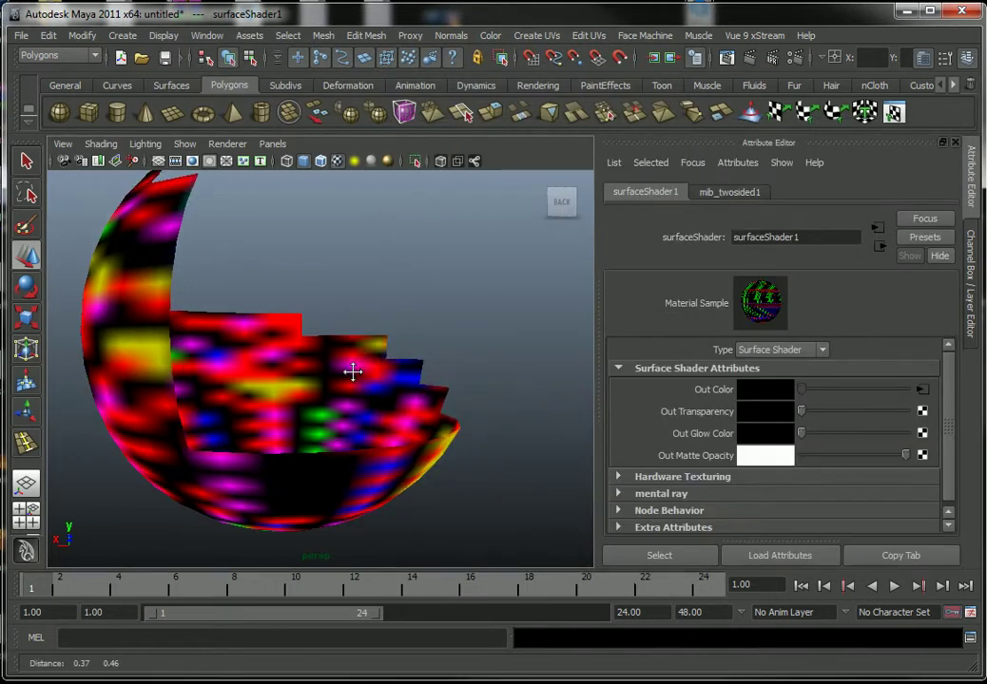
pyautogui.keyDown('alt'); pyautogui.moveTo(353, 372); pyautogui.dragTo(228, 380, button='right'); pyautogui.keyUp('alt')
pyautogui.keyDown('alt'); pyautogui.moveTo(366, 385); pyautogui.dragTo(247, 380); pyautogui.keyUp('alt')
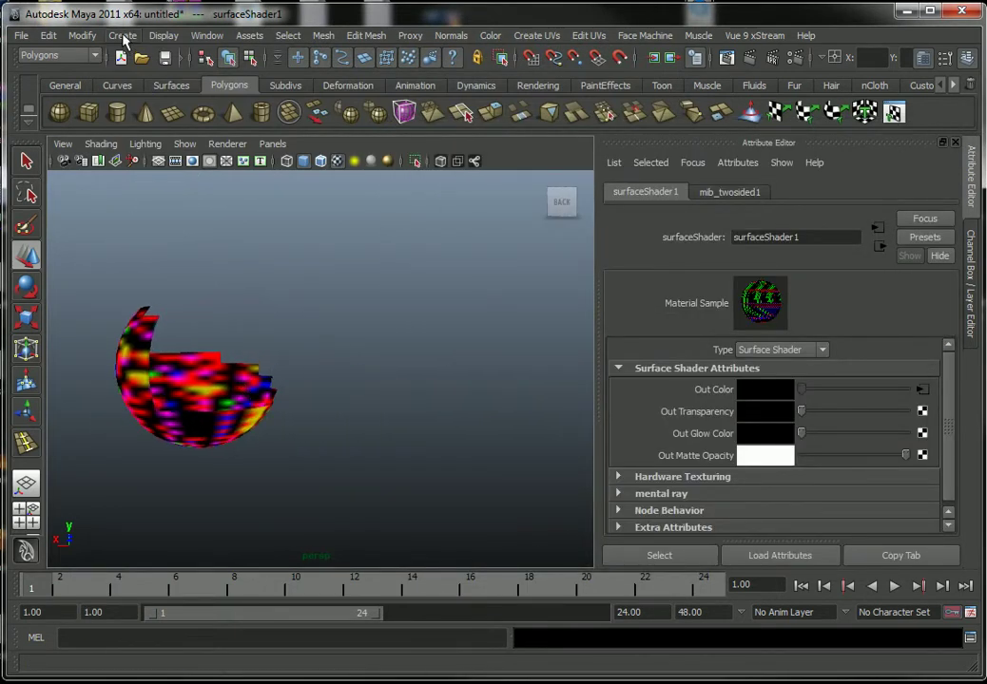
pyautogui.click(123, 37)
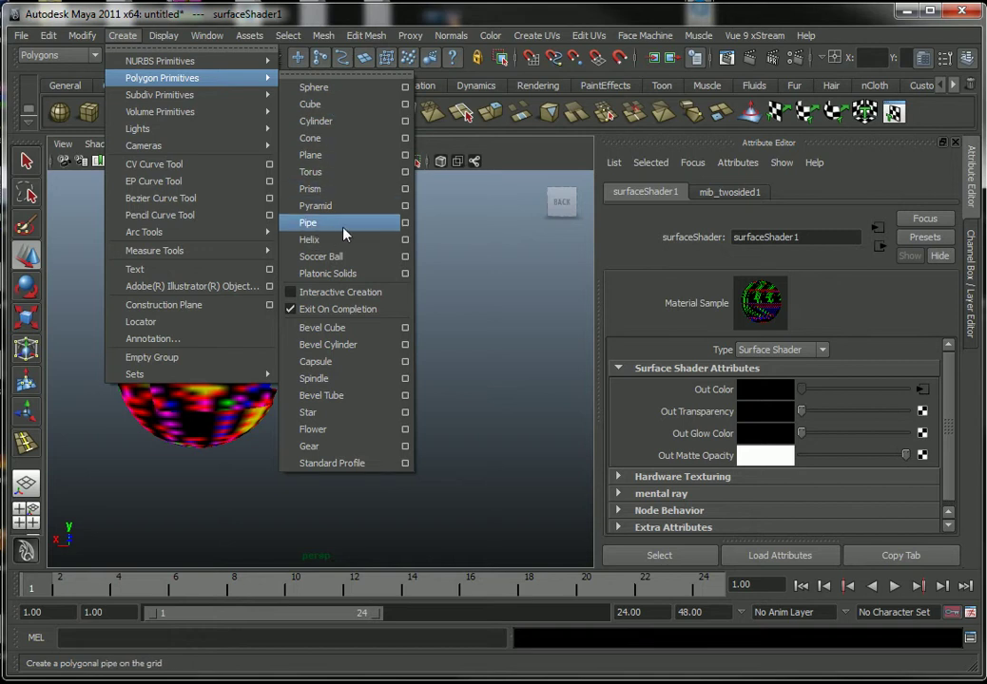
pyautogui.click(344, 155)
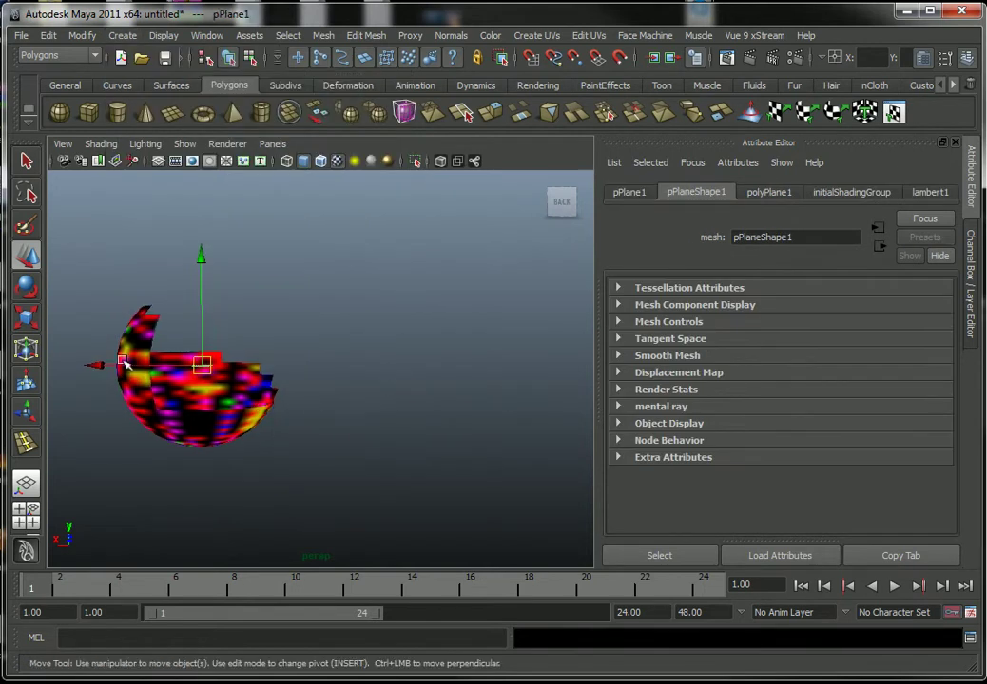
# - Move the plane beside the sphere, scale it to 11.774, and set 19×19 subdivisions
pyautogui.moveTo(96, 364); pyautogui.dragTo(415, 366)
pyautogui.press('r')
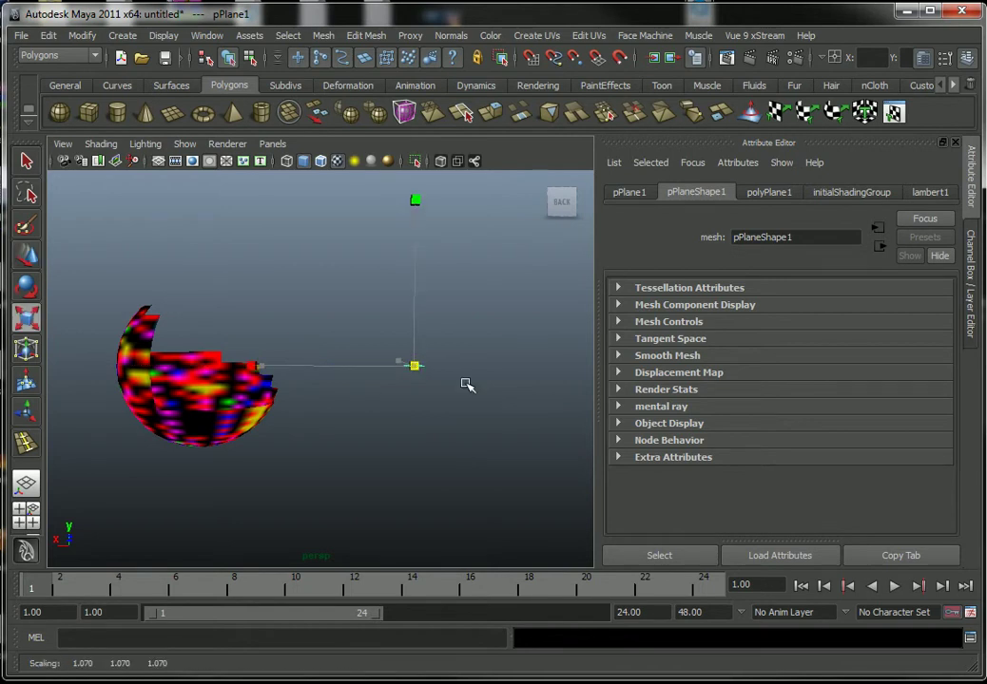
pyautogui.moveTo(467, 388); pyautogui.dragTo(547, 405, button='middle')
pyautogui.press('w')
pyautogui.keyDown('alt'); pyautogui.moveTo(433, 405); pyautogui.dragTo(398, 452); pyautogui.keyUp('alt')
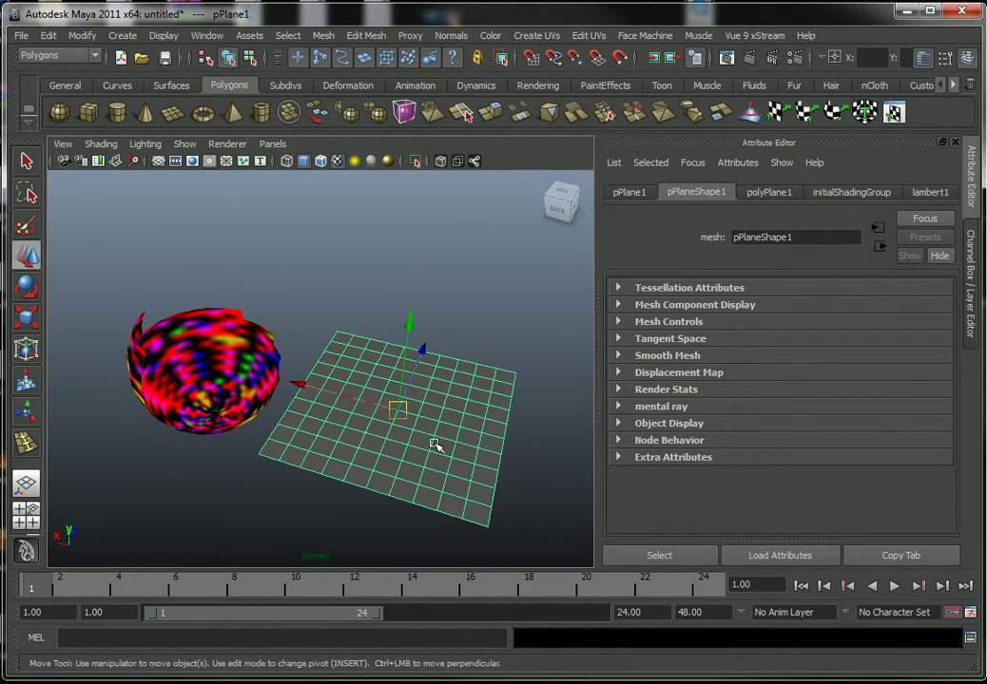
pyautogui.hotkey('ctrl', 'a')
pyautogui.click(820, 401)
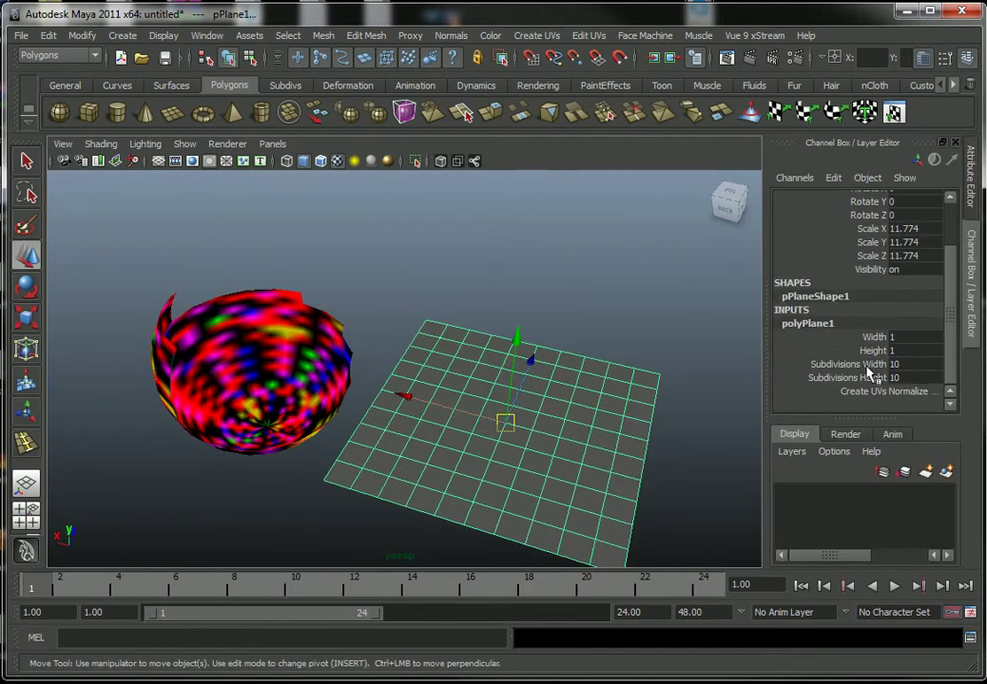
pyautogui.moveTo(860, 364); pyautogui.dragTo(868, 377)
pyautogui.moveTo(502, 378); pyautogui.dragTo(630, 324, button='middle')
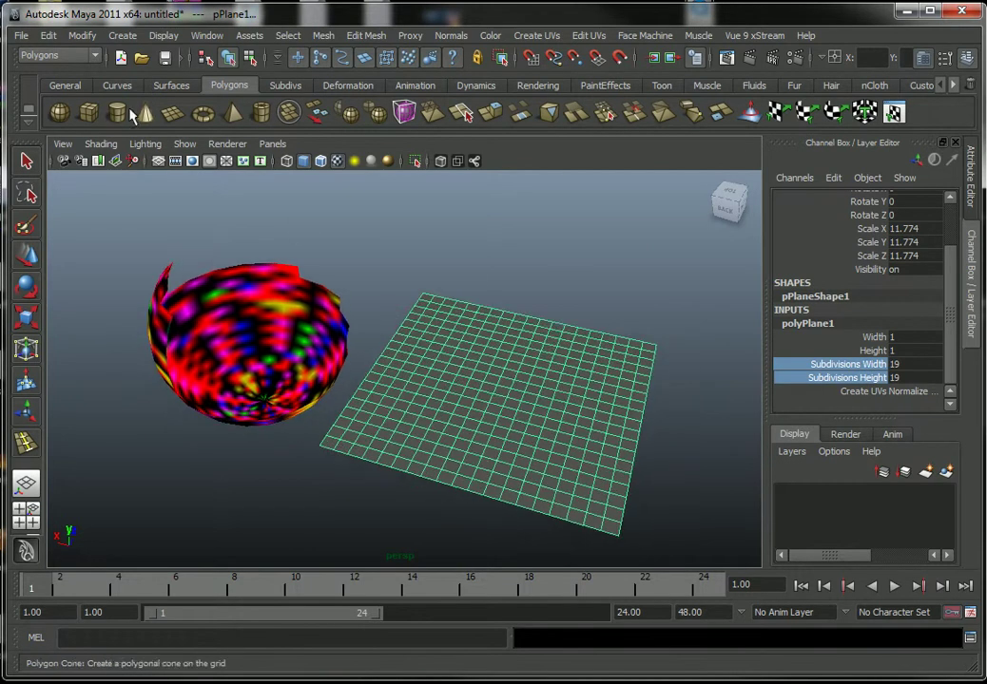
# - Switch to the Animation menu set and show the Create Deformers choices
pyautogui.click(57, 55)
pyautogui.click(43, 69)
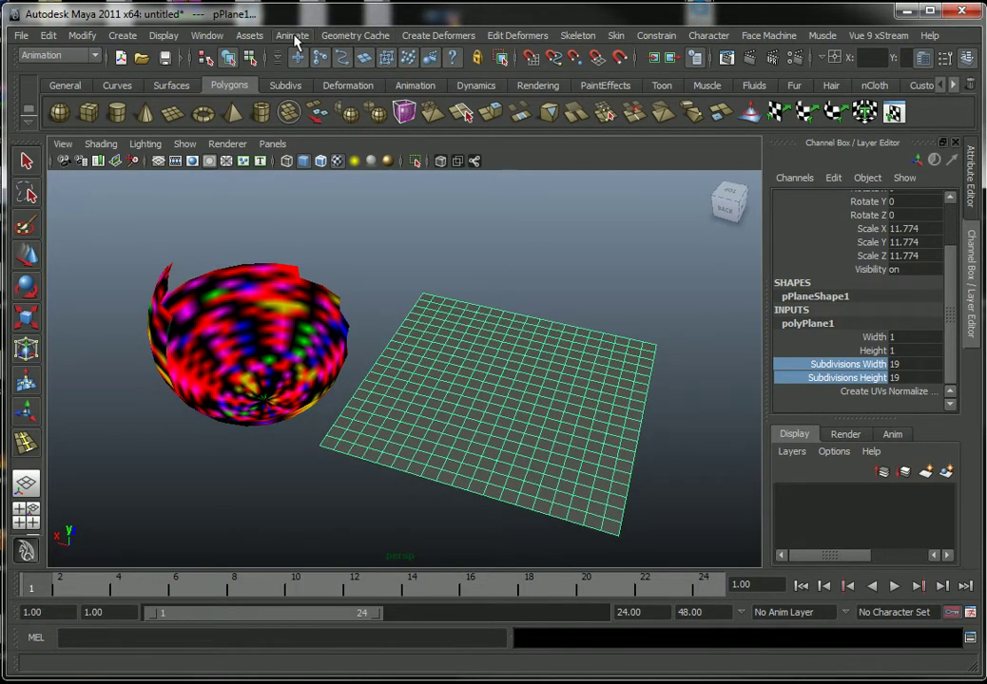
pyautogui.click(293, 36)
pyautogui.moveTo(438, 35)
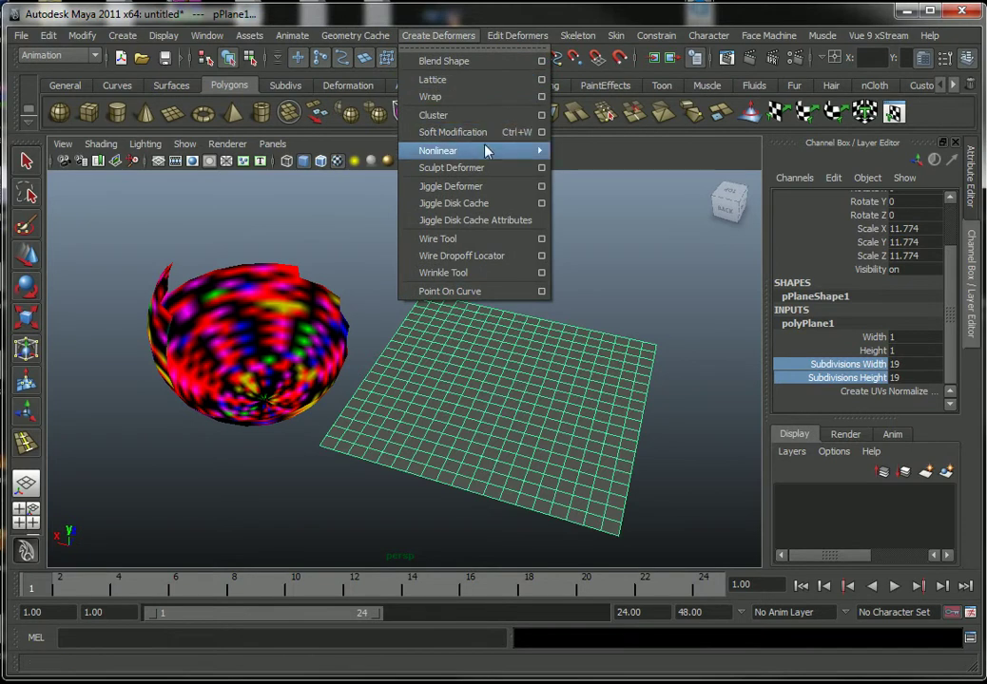
pyautogui.moveTo(438, 150)
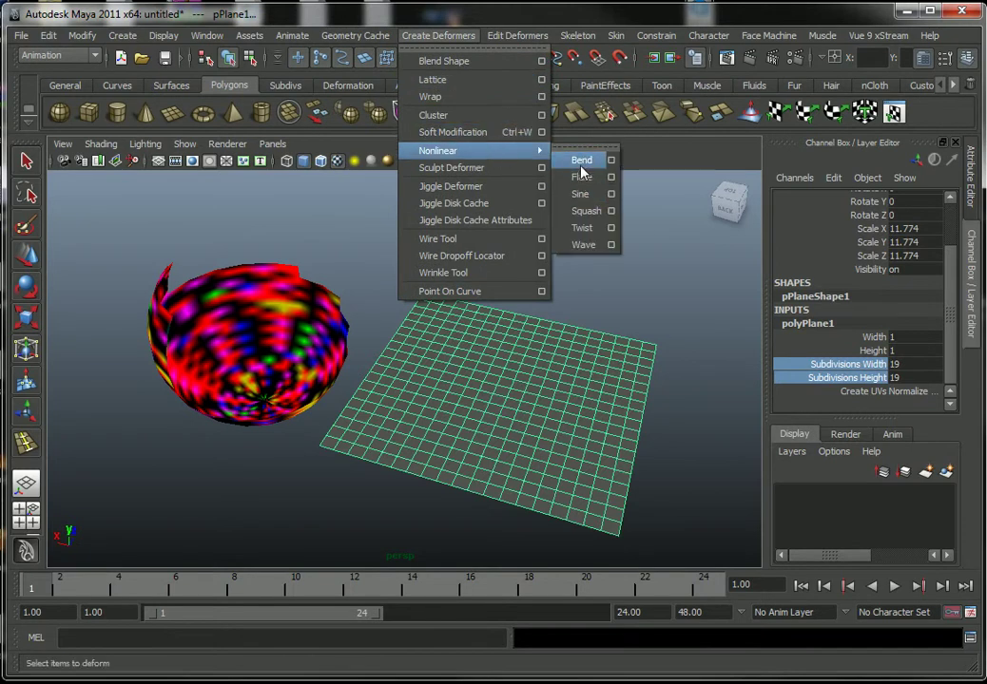
# - Add a bend deformer to the plane with Curvature 1.2
pyautogui.click(581, 164)
pyautogui.keyDown('alt'); pyautogui.moveTo(457, 358); pyautogui.dragTo(430, 359, button='middle'); pyautogui.keyUp('alt')
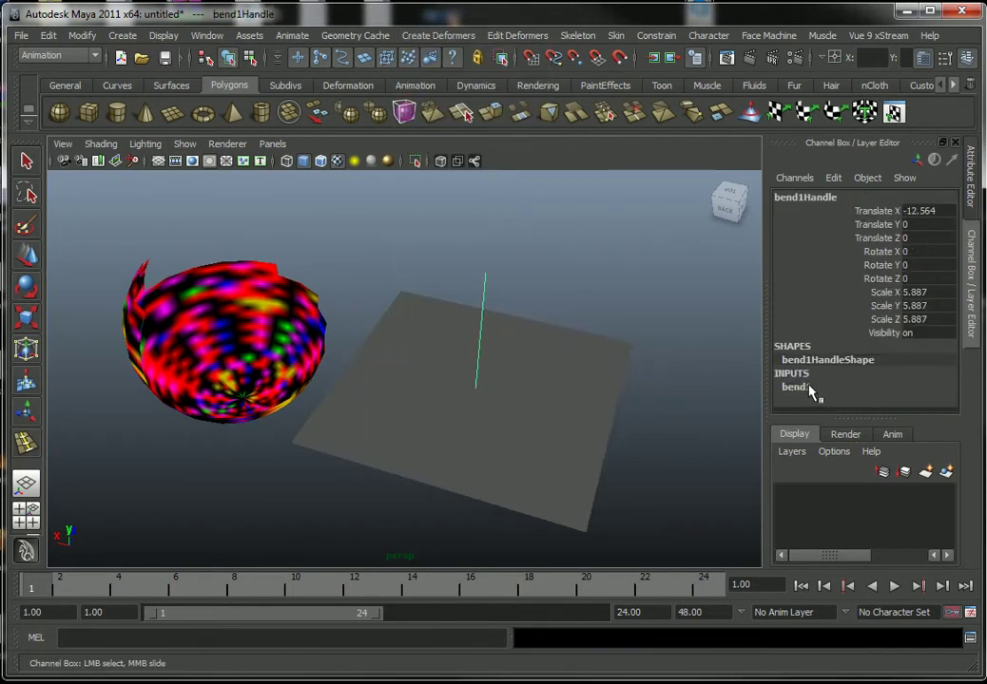
pyautogui.click(798, 388)
pyautogui.click(870, 351)
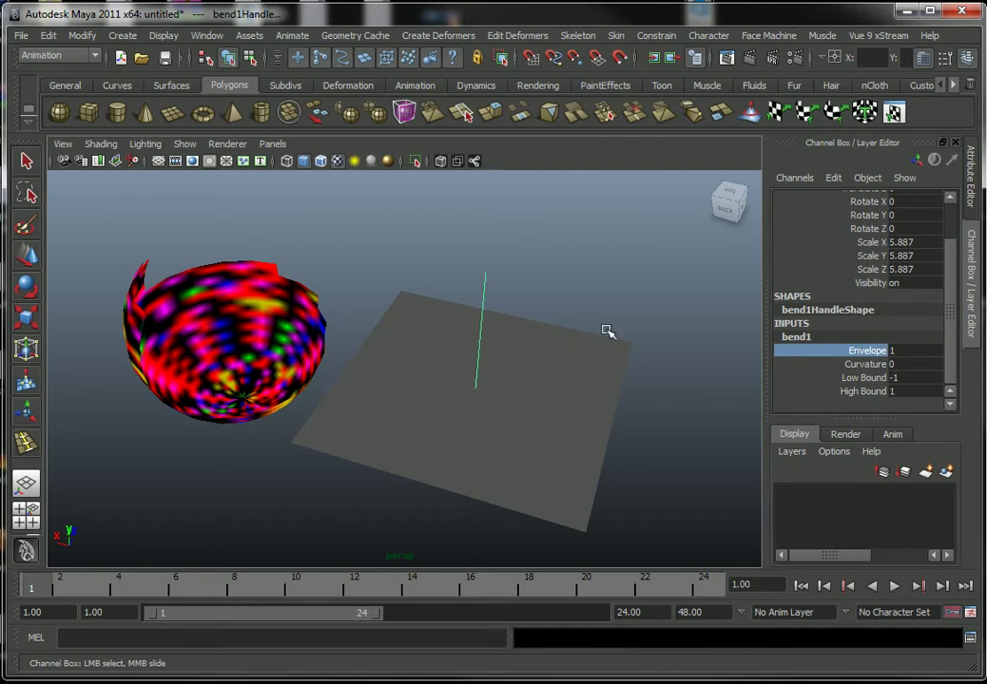
pyautogui.click(865, 364)
pyautogui.moveTo(627, 345); pyautogui.dragTo(639, 342, button='middle')
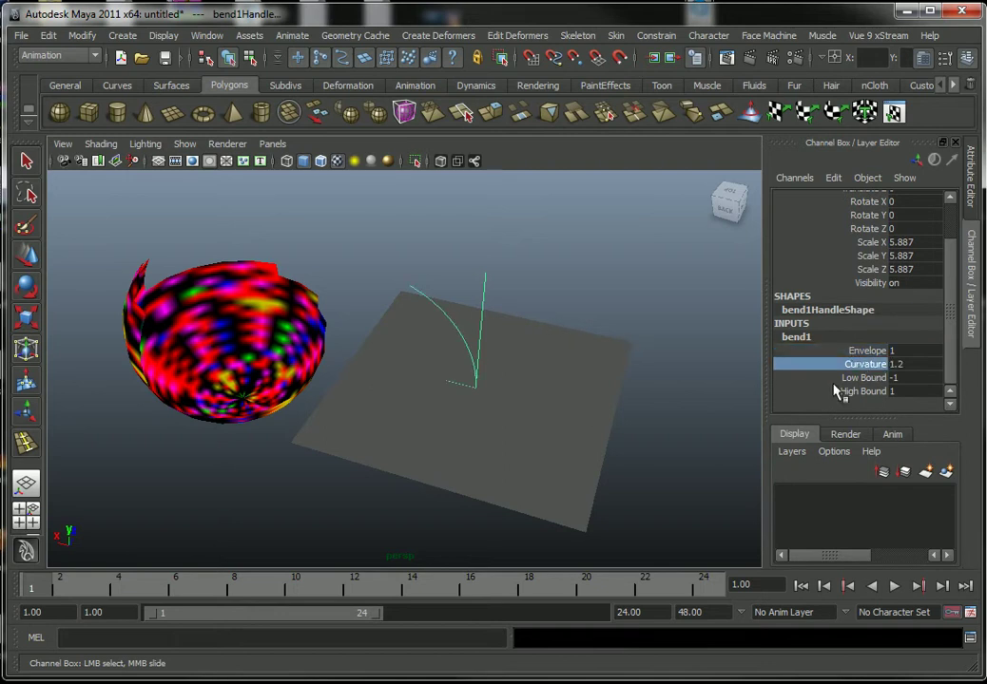
# - Tilt the bend handle to Rotate X 37.283, then reselect the bent plane
pyautogui.press('e')
pyautogui.moveTo(522, 264)
pyautogui.mouseDown()
pyautogui.moveTo(542, 263)
pyautogui.moveTo(547, 239)
pyautogui.moveTo(612, 238)
pyautogui.moveTo(611, 301)
pyautogui.moveTo(535, 301)
pyautogui.moveTo(535, 311)
pyautogui.mouseUp()
pyautogui.hotkey('ctrl', 'z')
pyautogui.click(867, 202)
pyautogui.press('w')
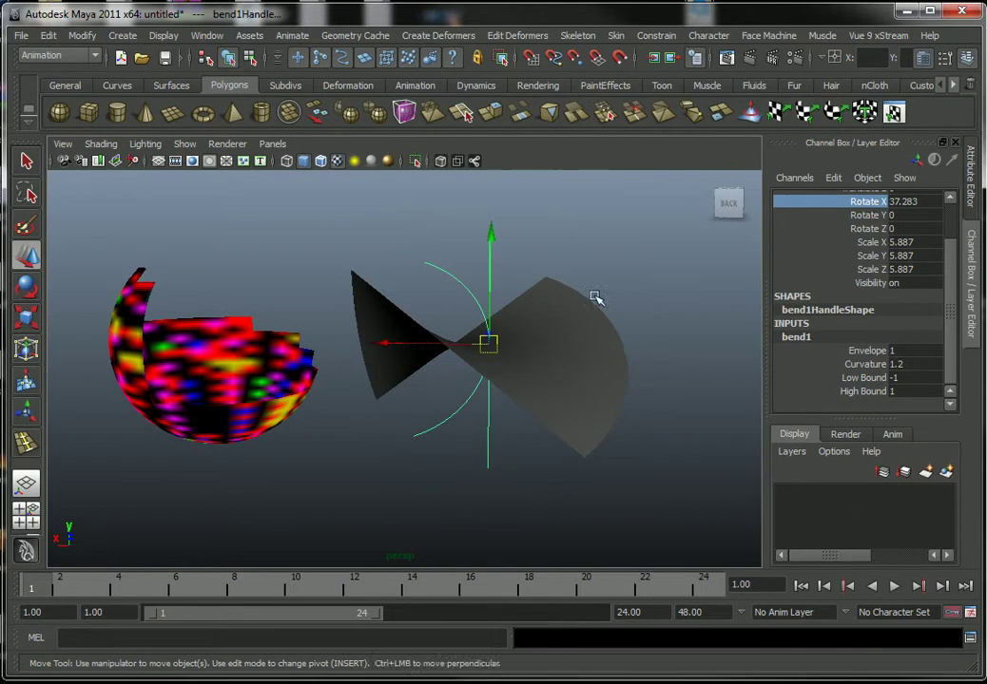
pyautogui.click(566, 334)
# - Assign the existing surfaceShader1 material to the bent plane
pyautogui.rightClick(550, 334)
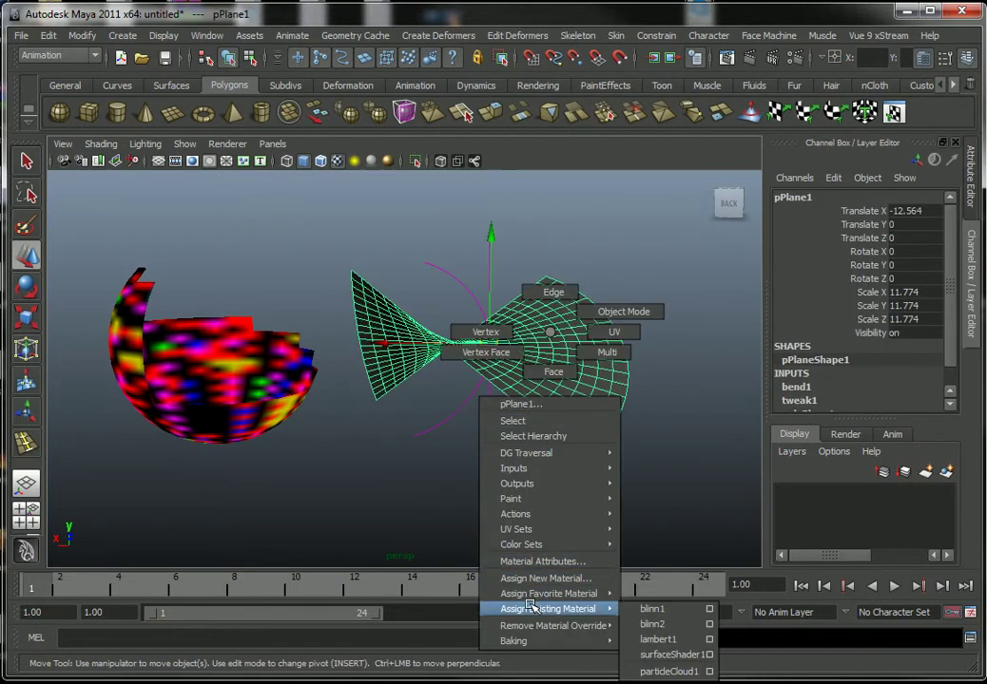
pyautogui.moveTo(547, 608)
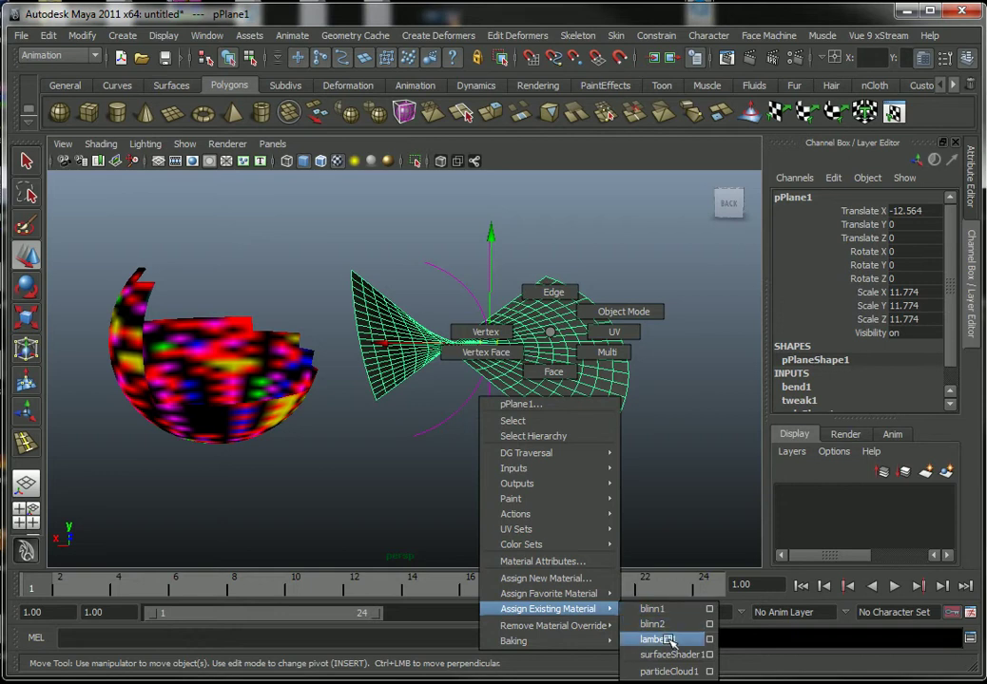
pyautogui.click(656, 656)
pyautogui.moveTo(627, 577)
pyautogui.keyDown('alt'); pyautogui.mouseDown()
pyautogui.moveTo(496, 433)
pyautogui.moveTo(555, 427)
pyautogui.moveTo(475, 425)
pyautogui.mouseUp(); pyautogui.keyUp('alt')
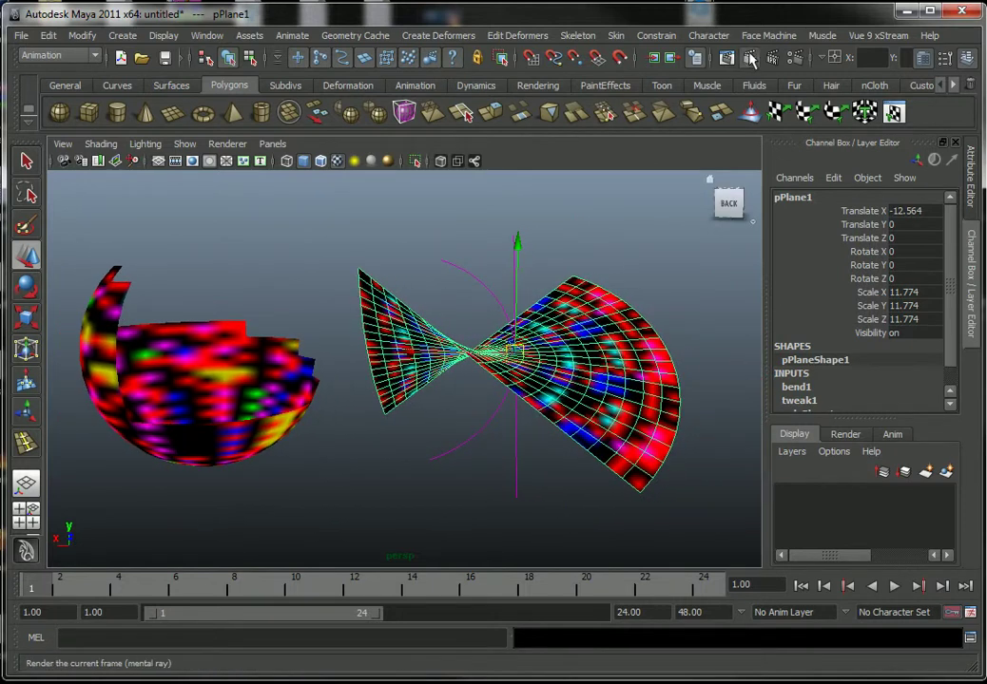
# - Render the bent plane twice in mental ray from different angles
pyautogui.click(599, 57)
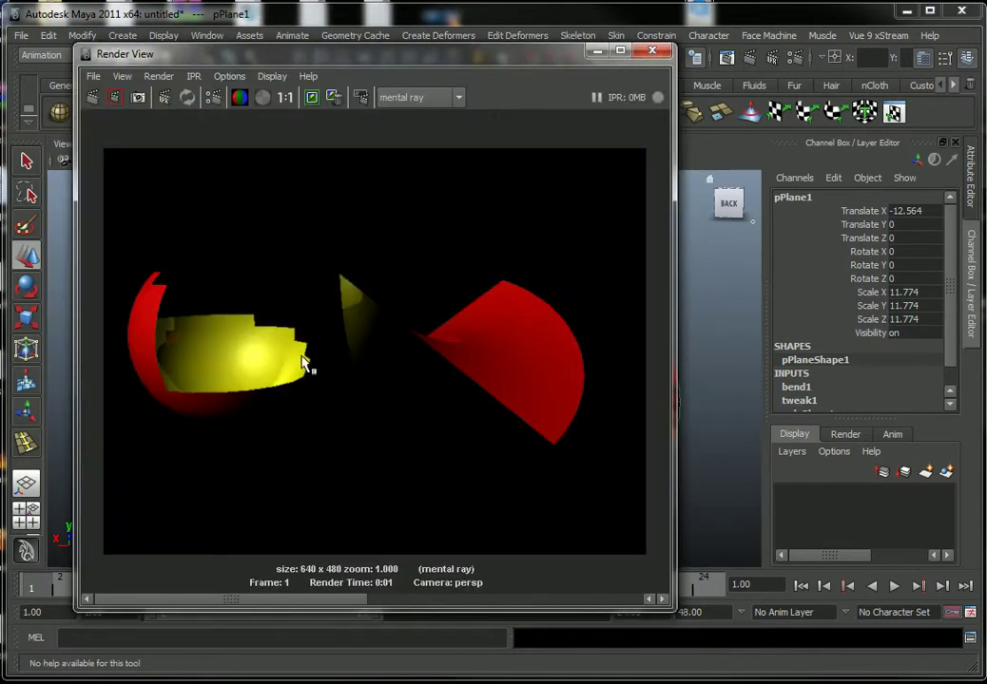
pyautogui.click(652, 51)
pyautogui.keyDown('alt'); pyautogui.moveTo(450, 335); pyautogui.dragTo(487, 317); pyautogui.keyUp('alt')
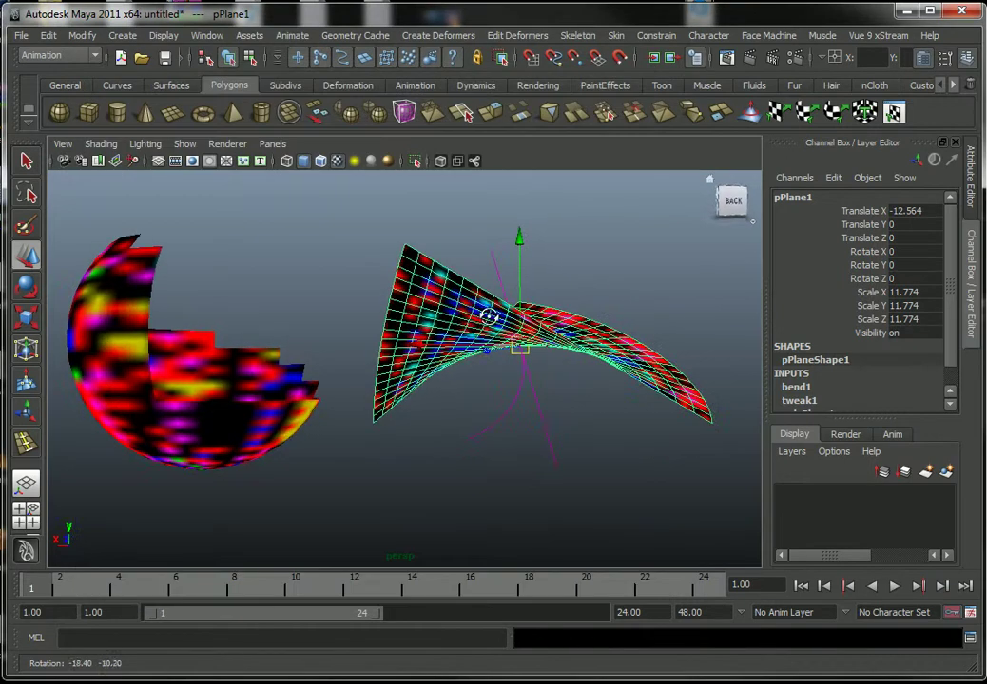
pyautogui.click(601, 57)
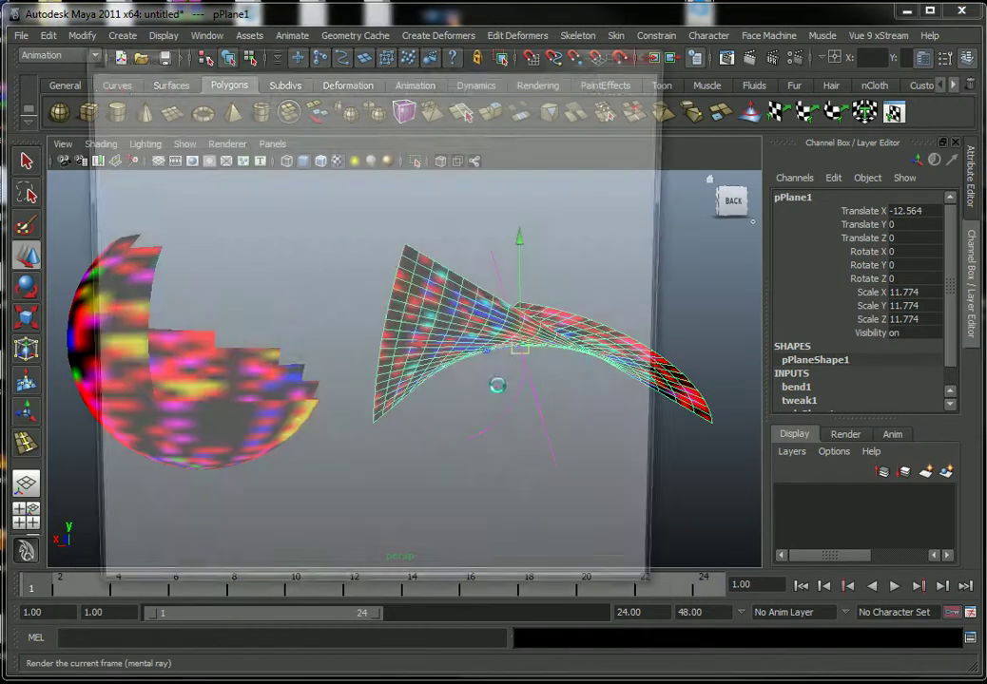
pyautogui.click(654, 46)
pyautogui.moveTo(452, 369)
pyautogui.keyDown('alt'); pyautogui.mouseDown()
pyautogui.moveTo(452, 380)
pyautogui.moveTo(356, 418)
pyautogui.moveTo(370, 412)
pyautogui.mouseUp(); pyautogui.keyUp('alt')
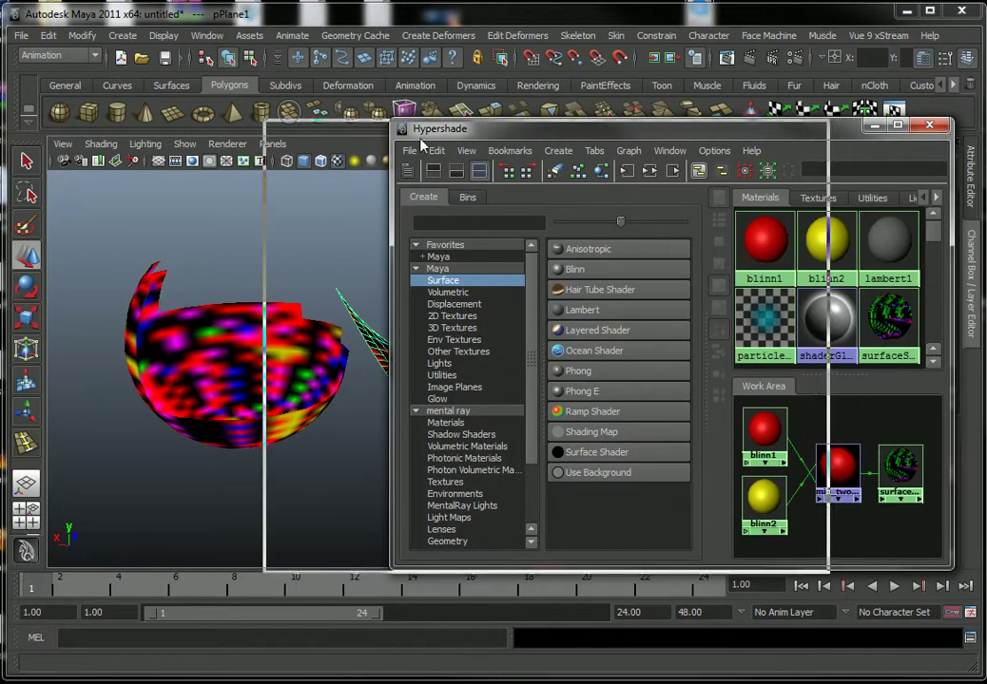
# - List the mental ray Sample Compositing nodes, including mib_twosided, in Hypershade's Create panel
pyautogui.moveTo(459, 128); pyautogui.dragTo(309, 130)
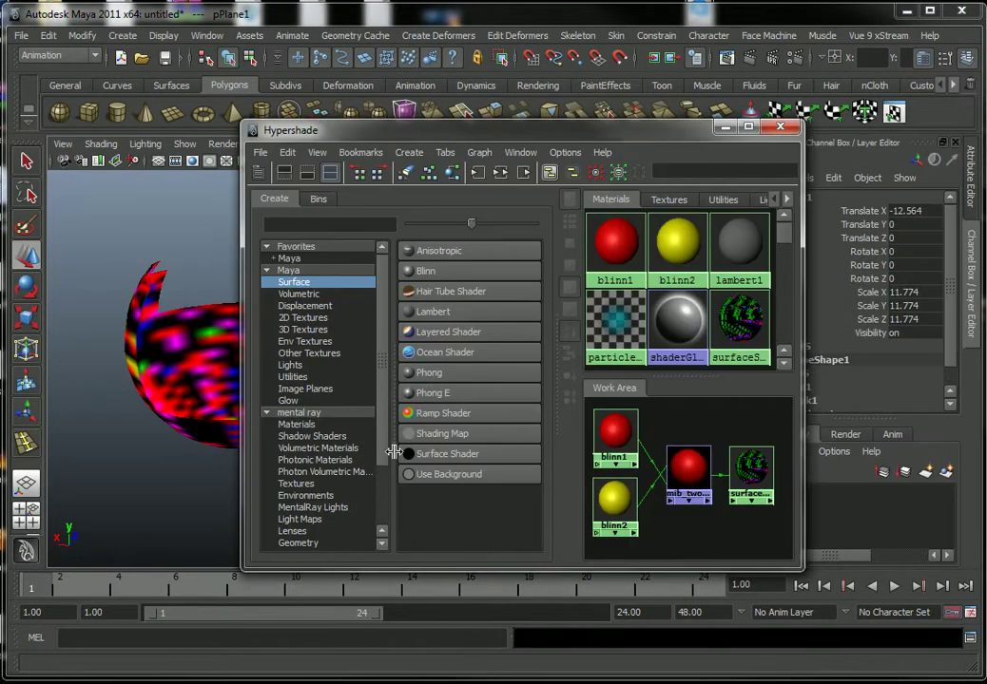
pyautogui.scroll(-2, 370, 476)
pyautogui.scroll(-2, 328, 532)
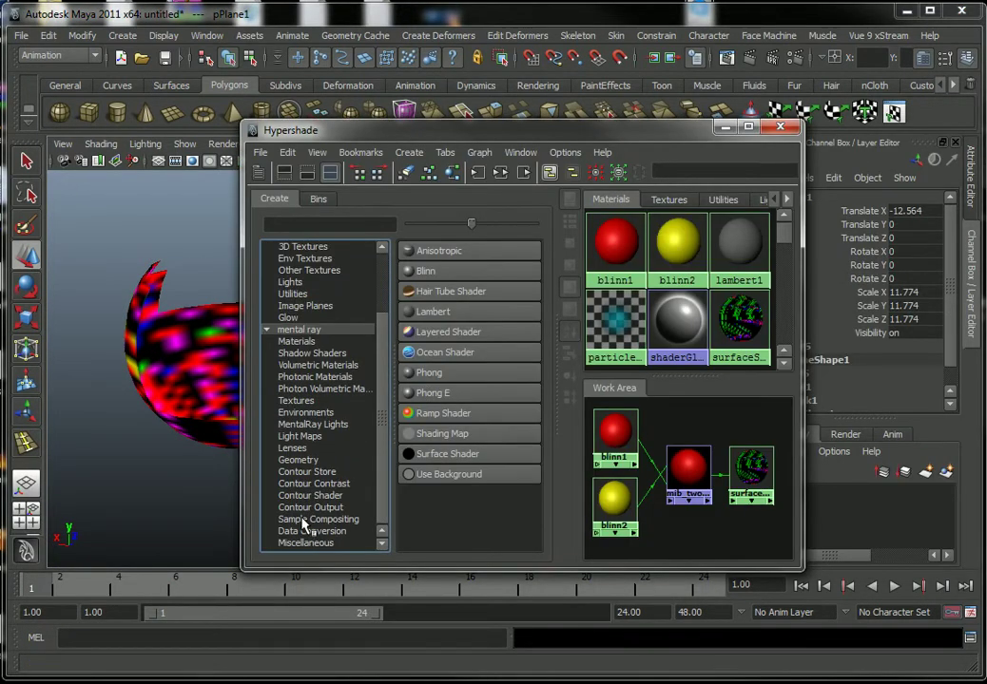
pyautogui.click(307, 521)
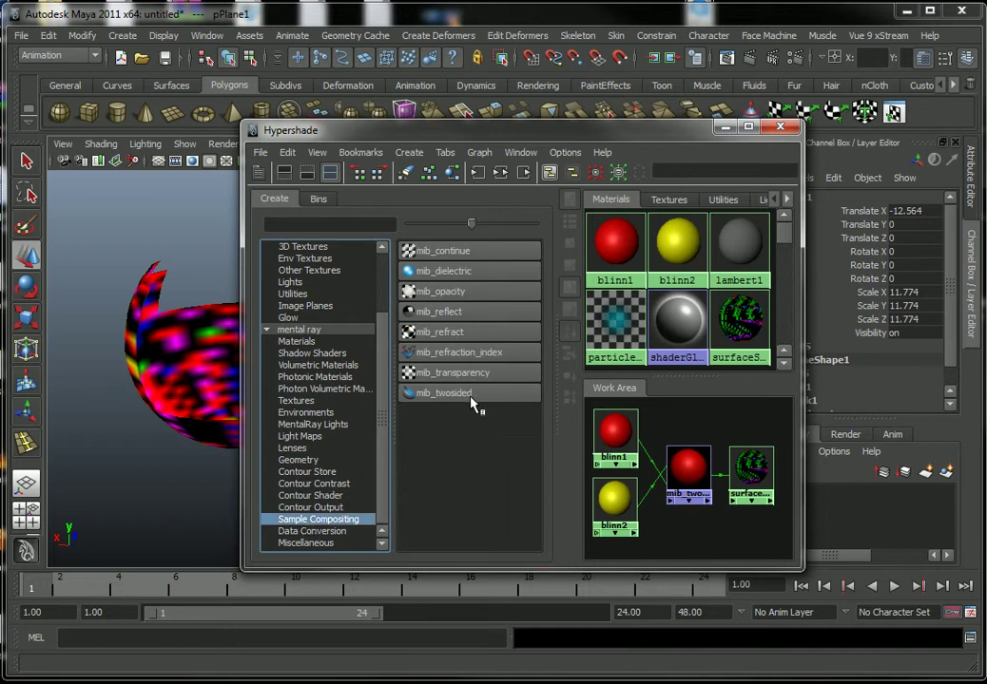
# - Reposition the Hypershade window and scroll back up through its node list
pyautogui.click(722, 129)
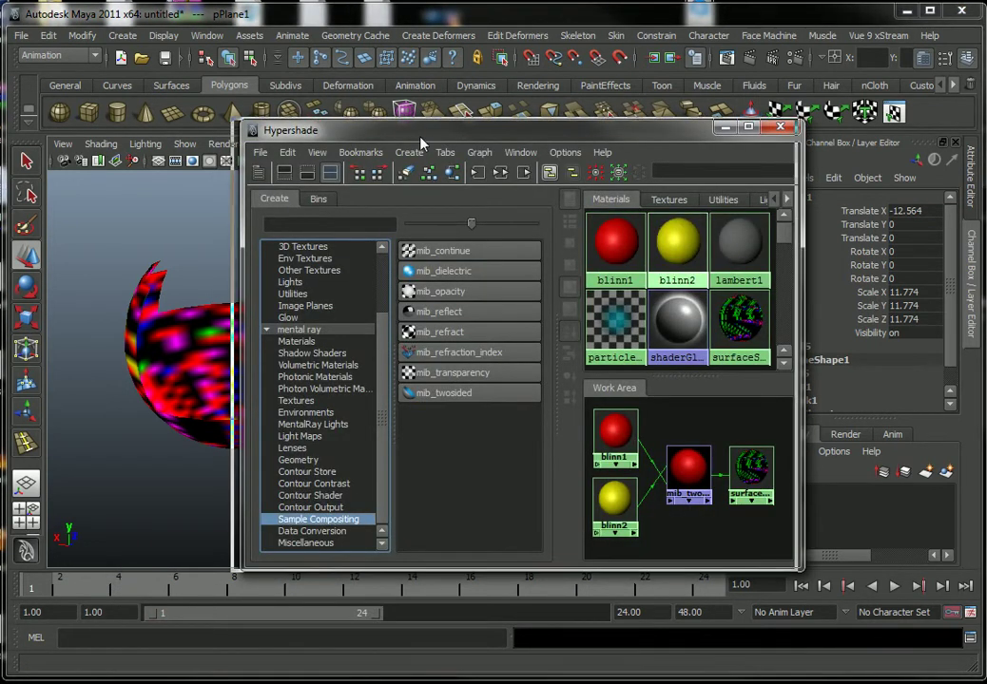
pyautogui.moveTo(436, 139); pyautogui.dragTo(428, 138)
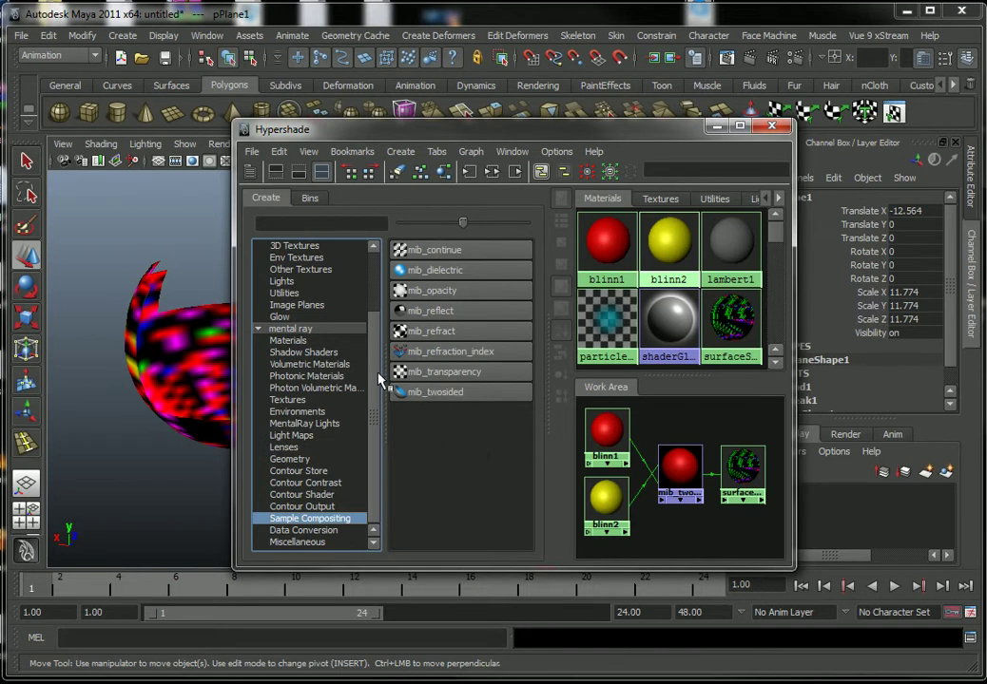
pyautogui.scroll(1, 378, 366)
pyautogui.scroll(2, 376, 323)
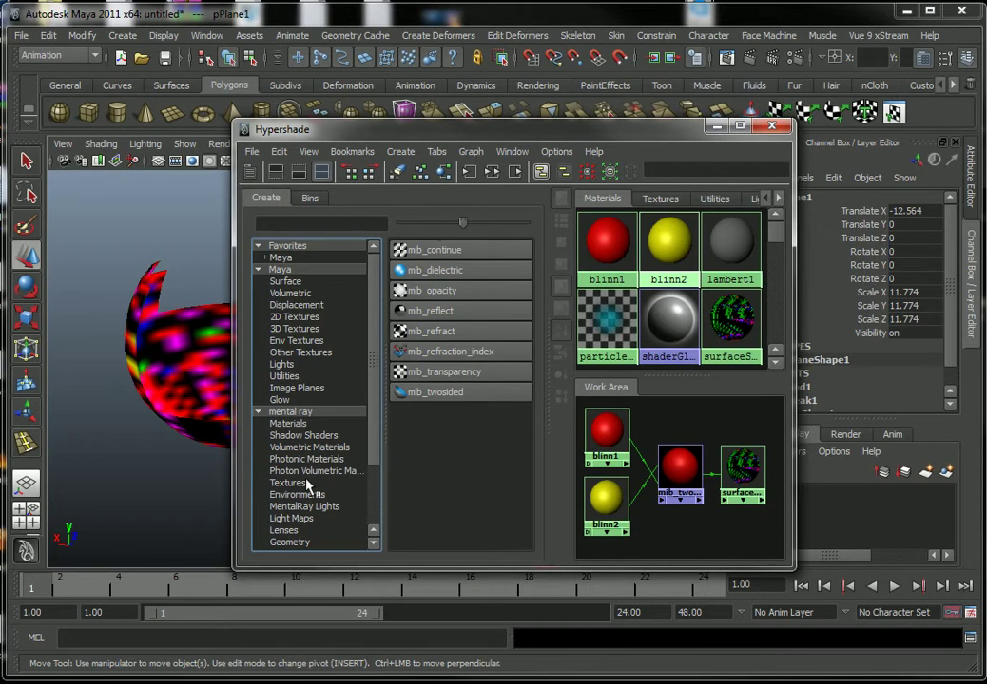
pyautogui.moveTo(373, 440); pyautogui.dragTo(373, 490)
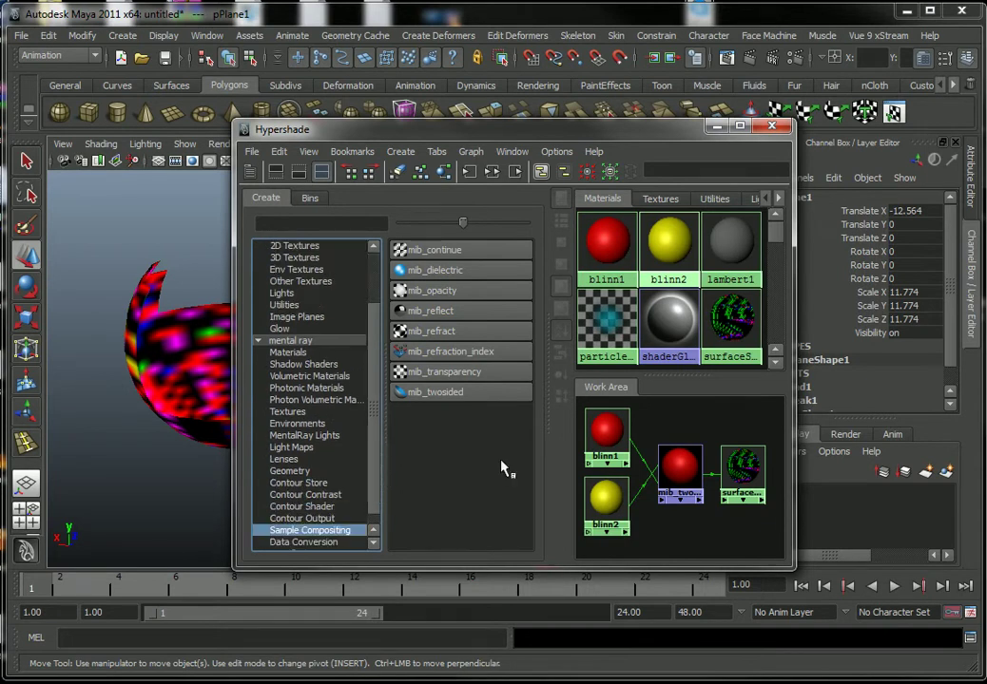